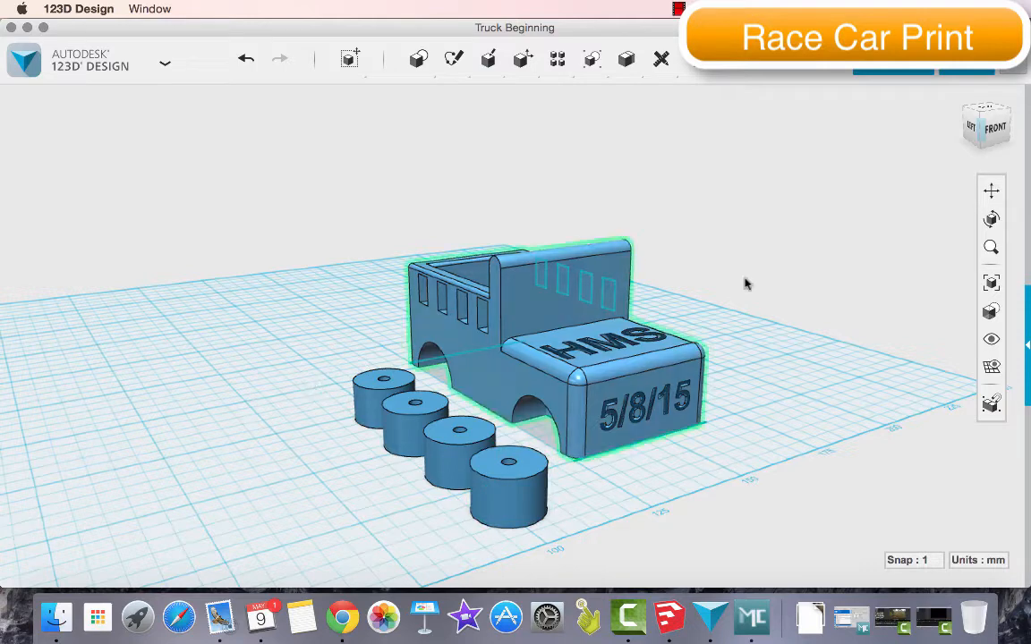
# Look at the truck's underside and open Undercarriage.123dx from the computer, finding it with the file search "undercar"
pyautogui.click(991, 220)
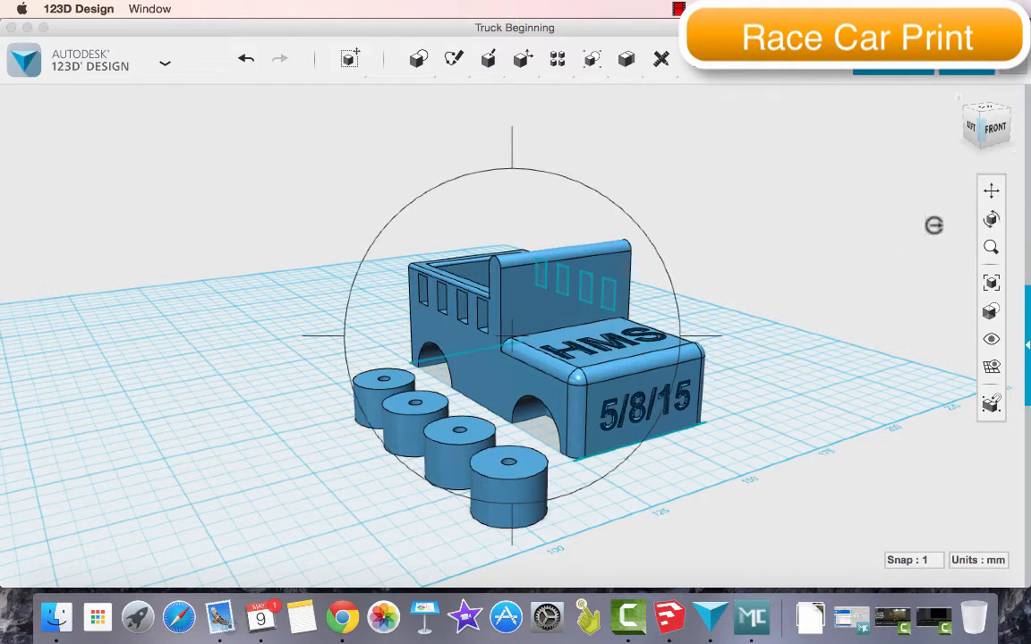
pyautogui.moveTo(459, 359); pyautogui.dragTo(496, 281)
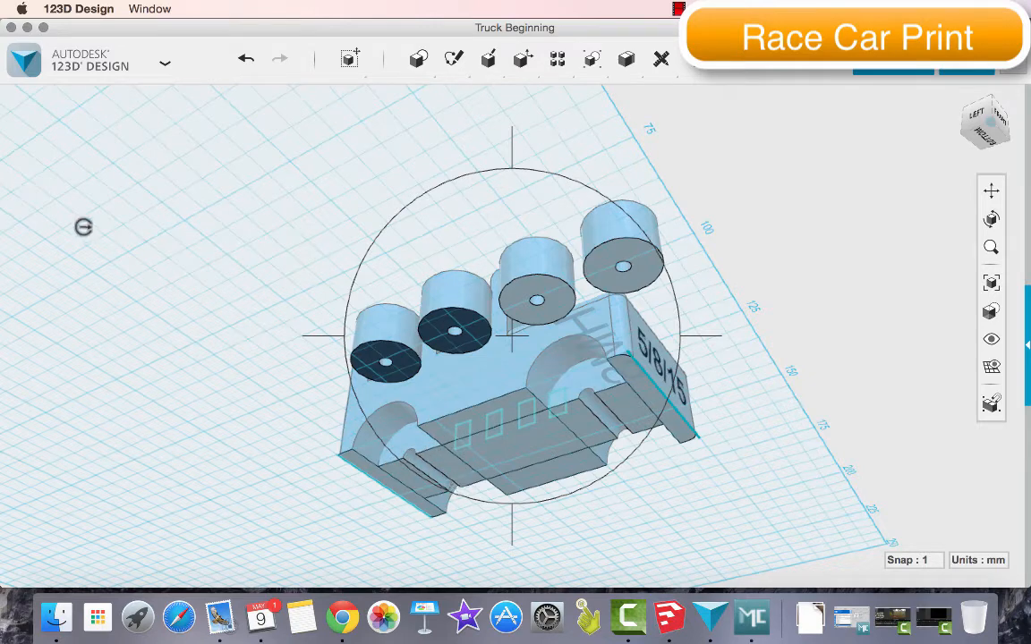
pyautogui.click(62, 54)
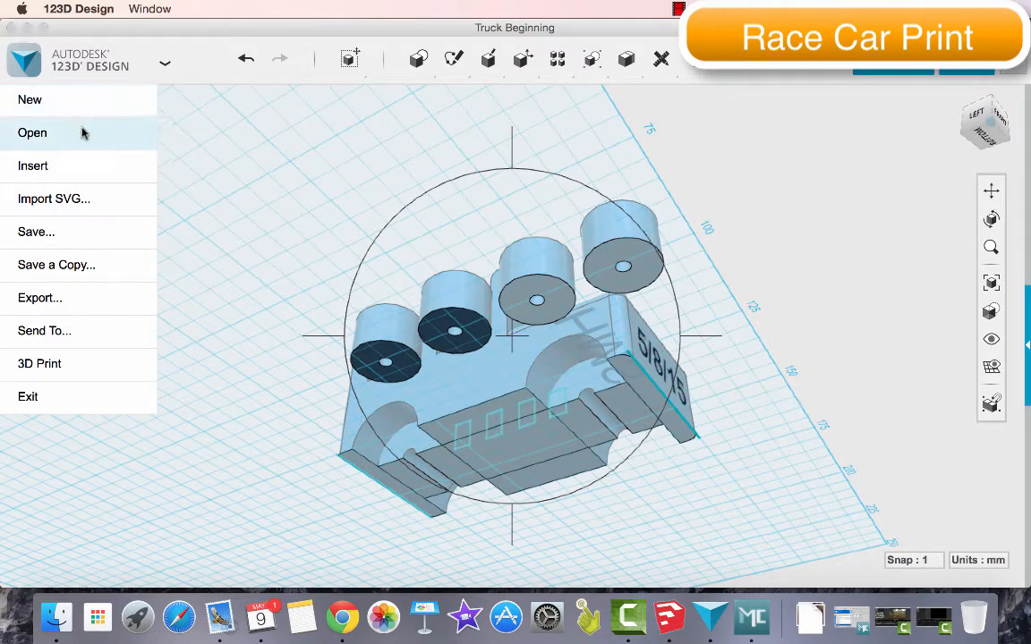
pyautogui.click(82, 133)
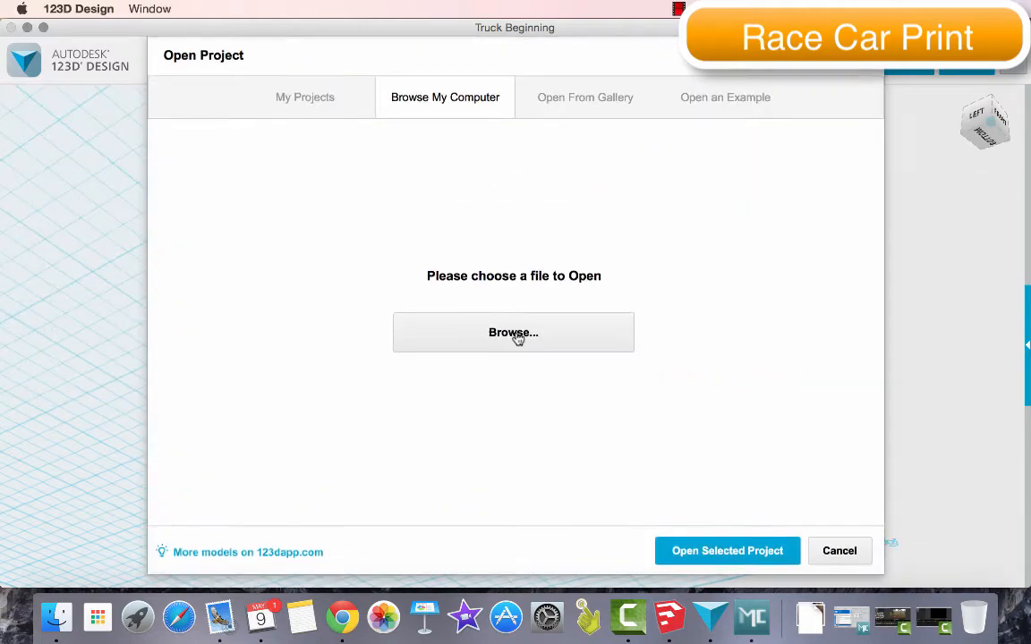
pyautogui.click(520, 336)
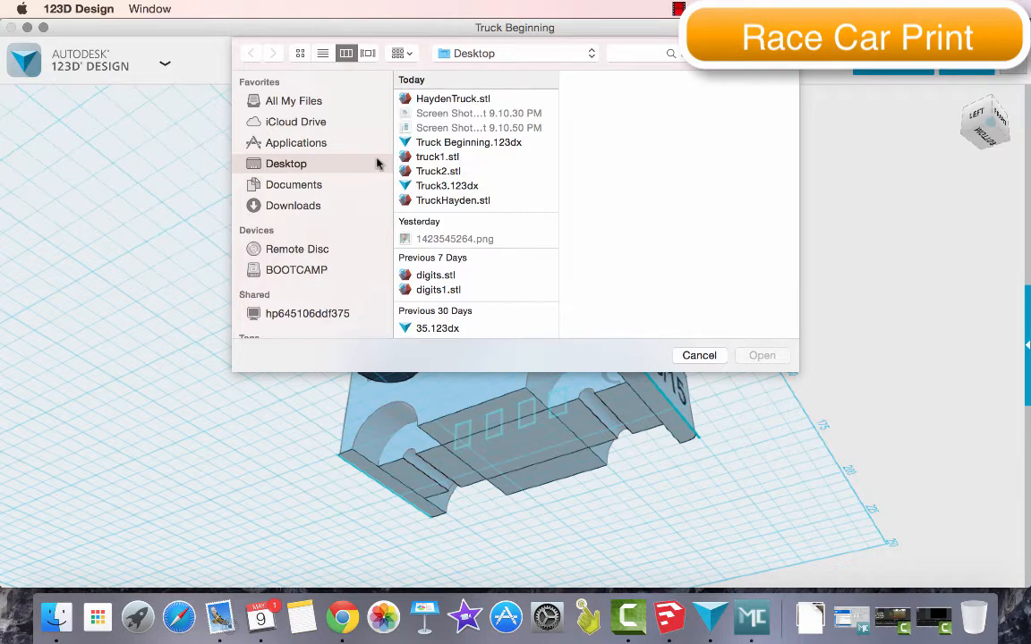
pyautogui.scroll(-5, 488, 166)
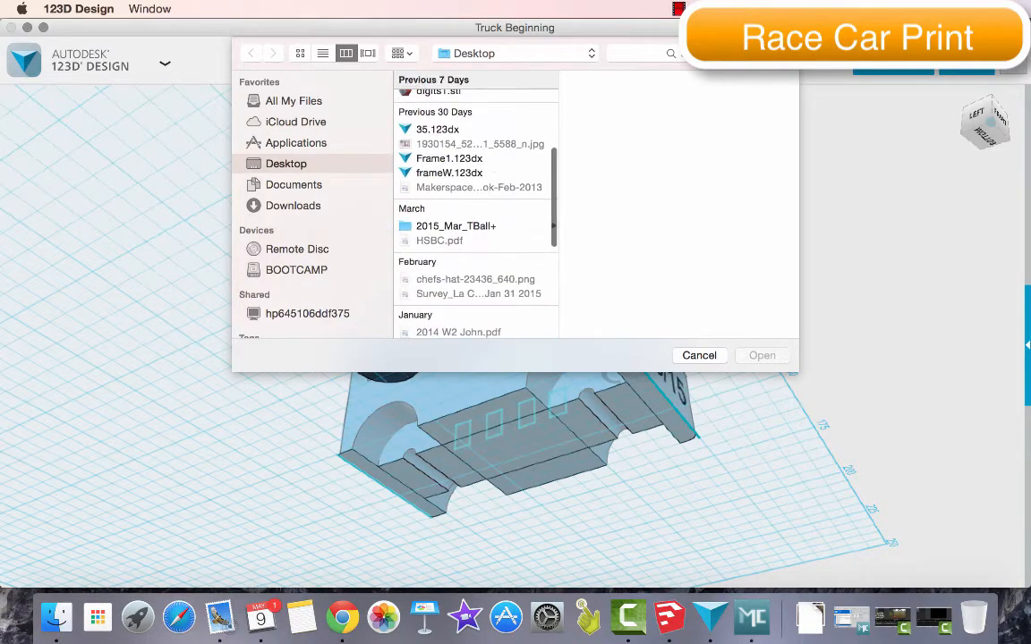
pyautogui.click(640, 54)
pyautogui.write('undercar')
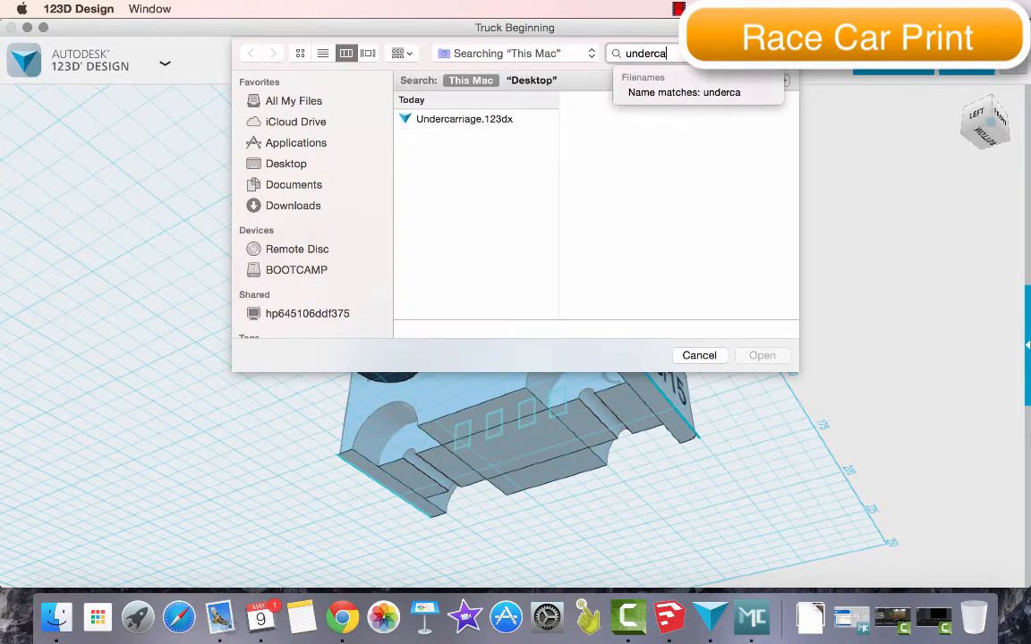
pyautogui.click(490, 120)
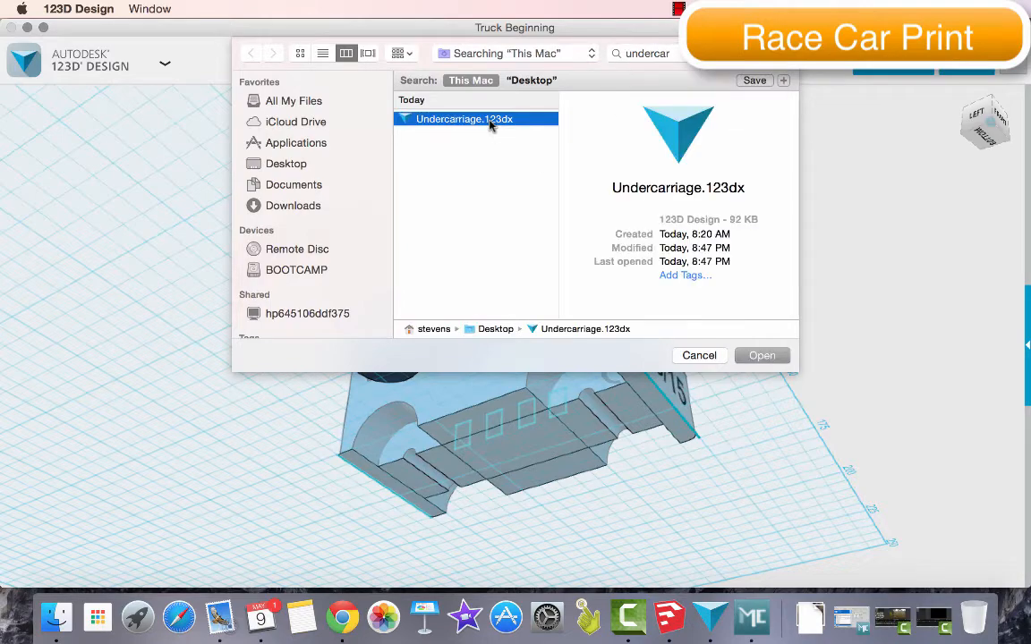
pyautogui.click(762, 355)
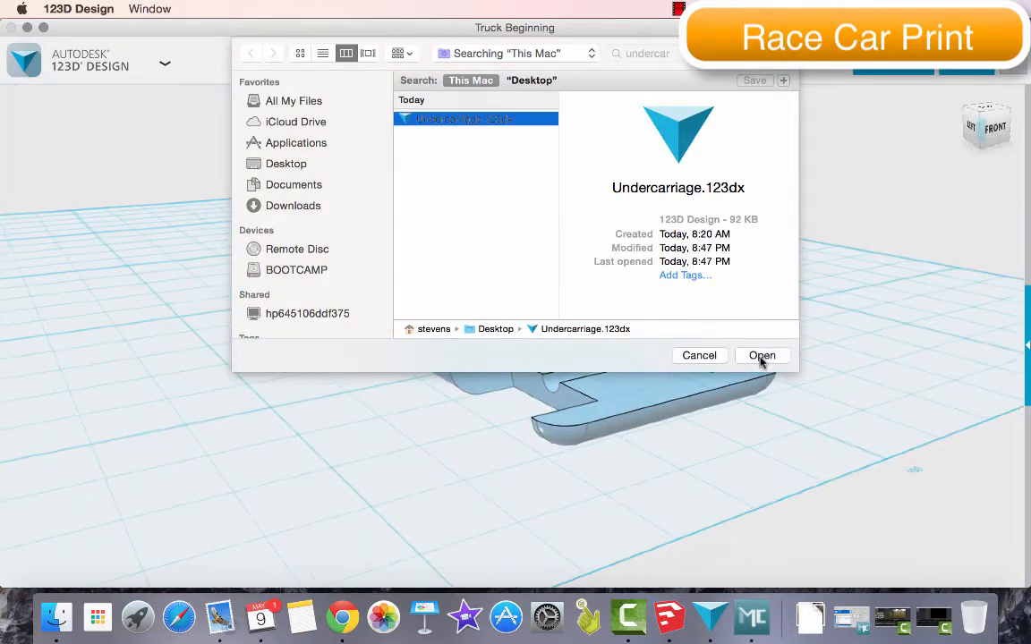
# Launch 123D Design and start a new project
pyautogui.click(139, 625)
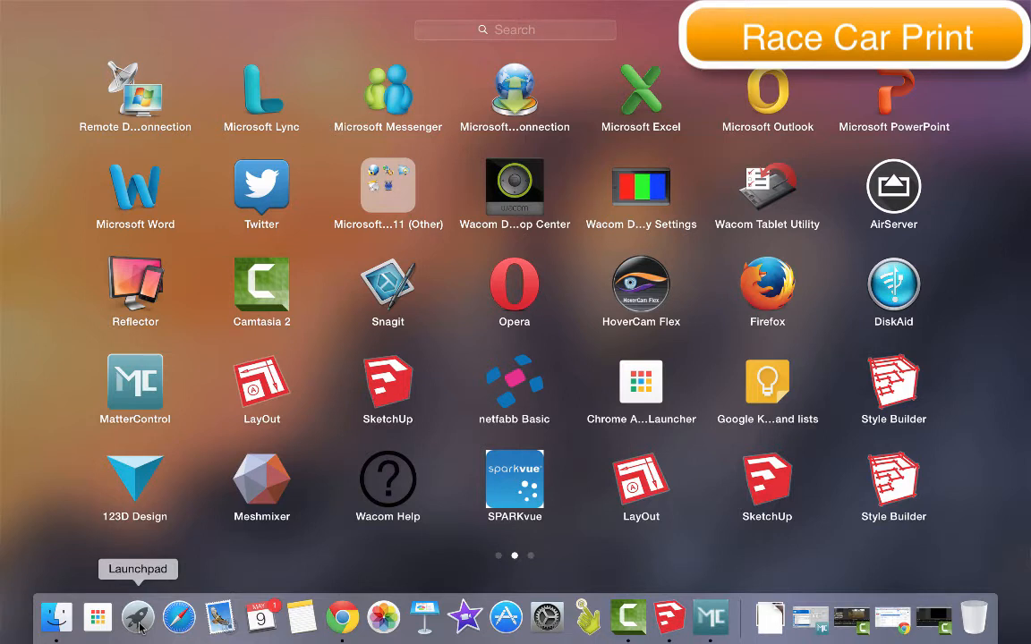
pyautogui.click(134, 481)
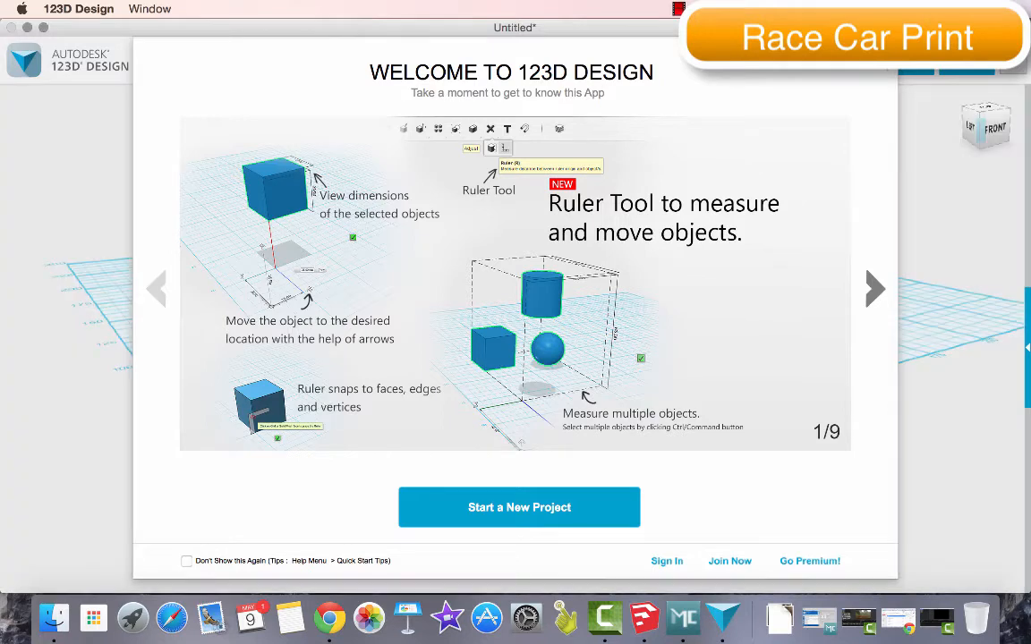
pyautogui.click(519, 507)
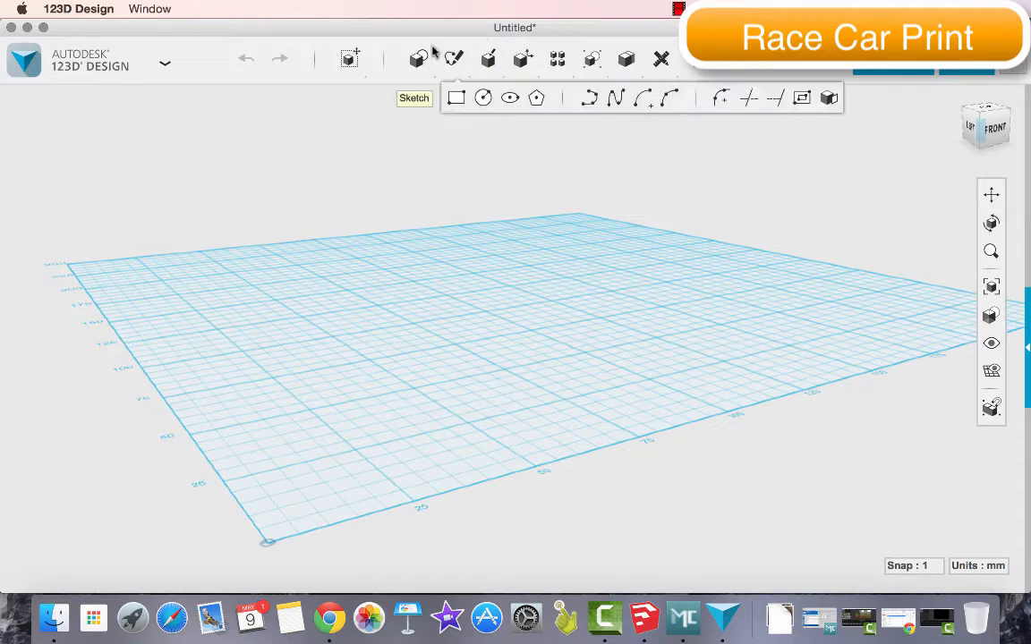
# Sketch a circle 15 mm in diameter on the grid, centred where the two 25 mm grid lines cross
pyautogui.moveTo(414, 54)
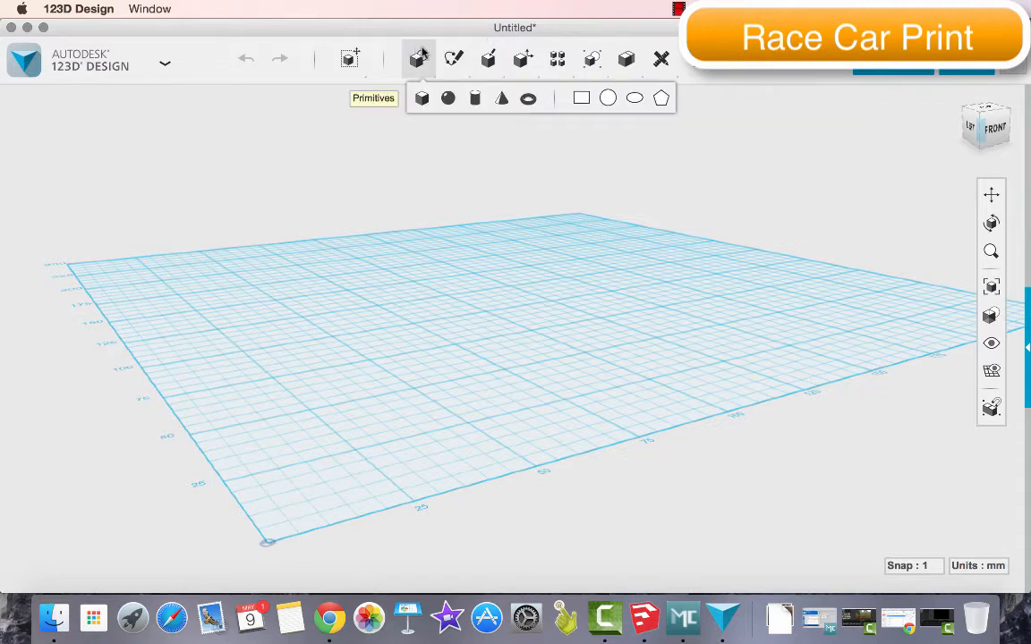
pyautogui.moveTo(454, 56)
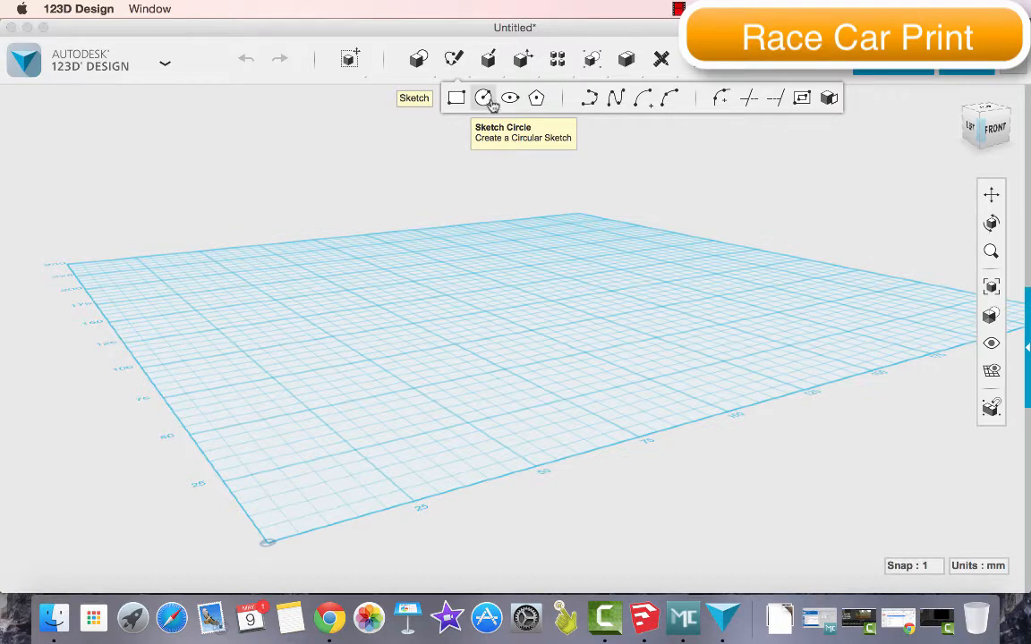
pyautogui.click(484, 99)
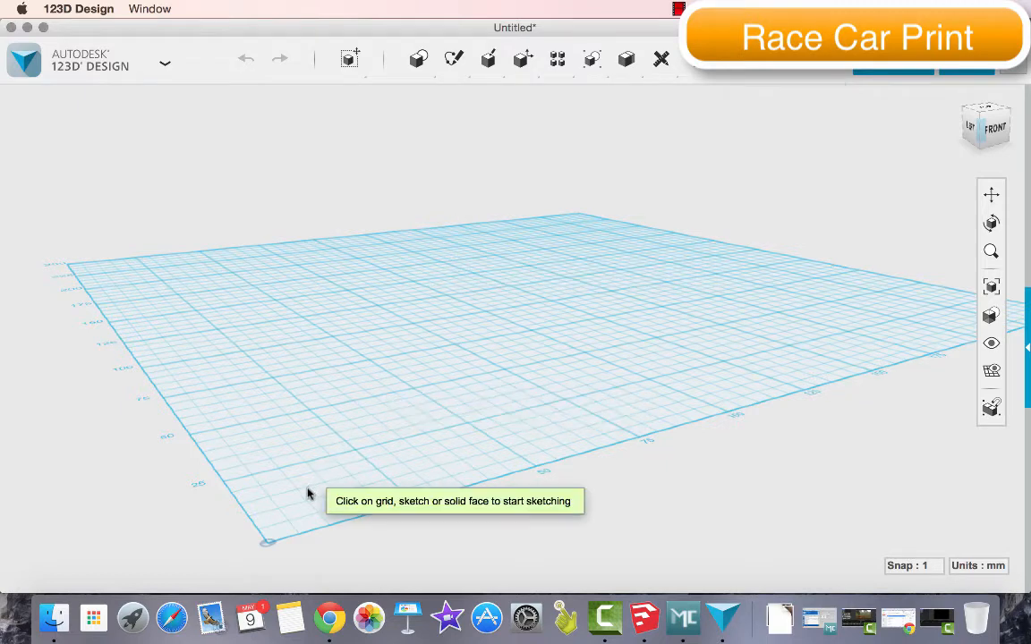
pyautogui.click(357, 455)
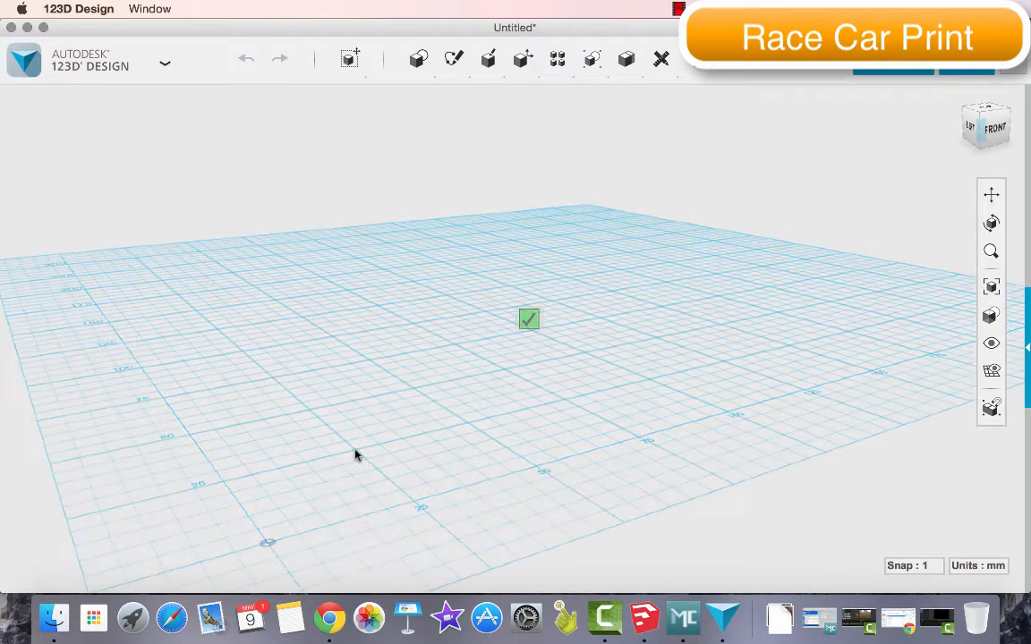
pyautogui.click(357, 452)
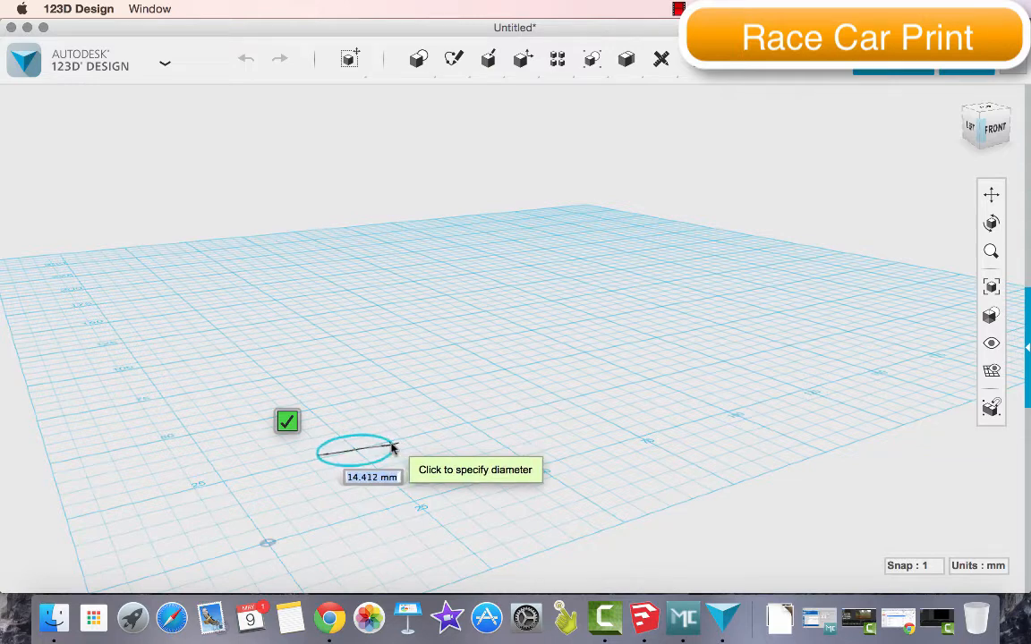
pyautogui.write('15')
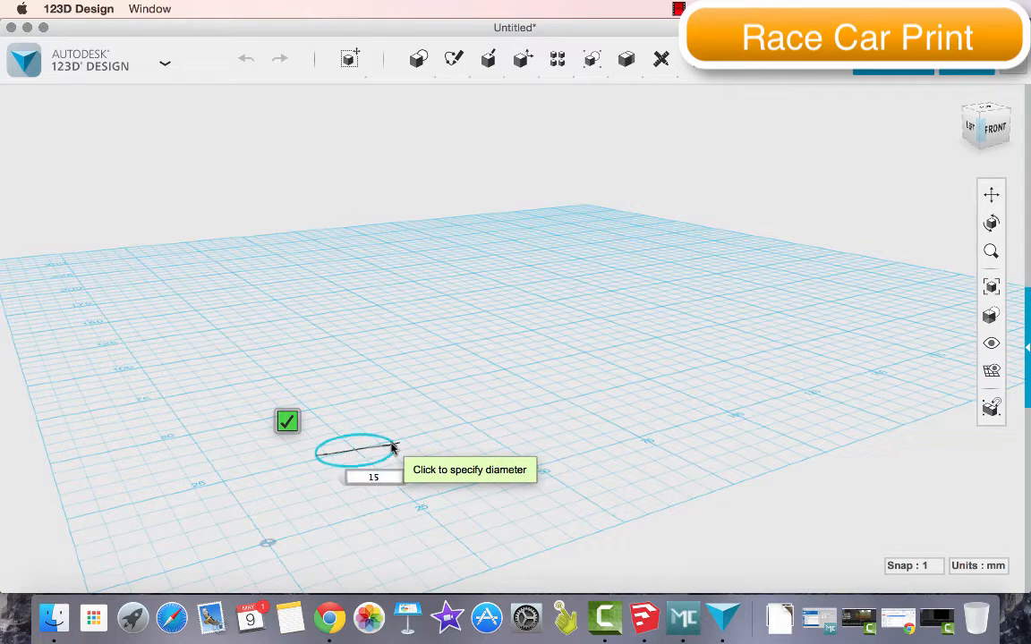
pyautogui.press('Tab')
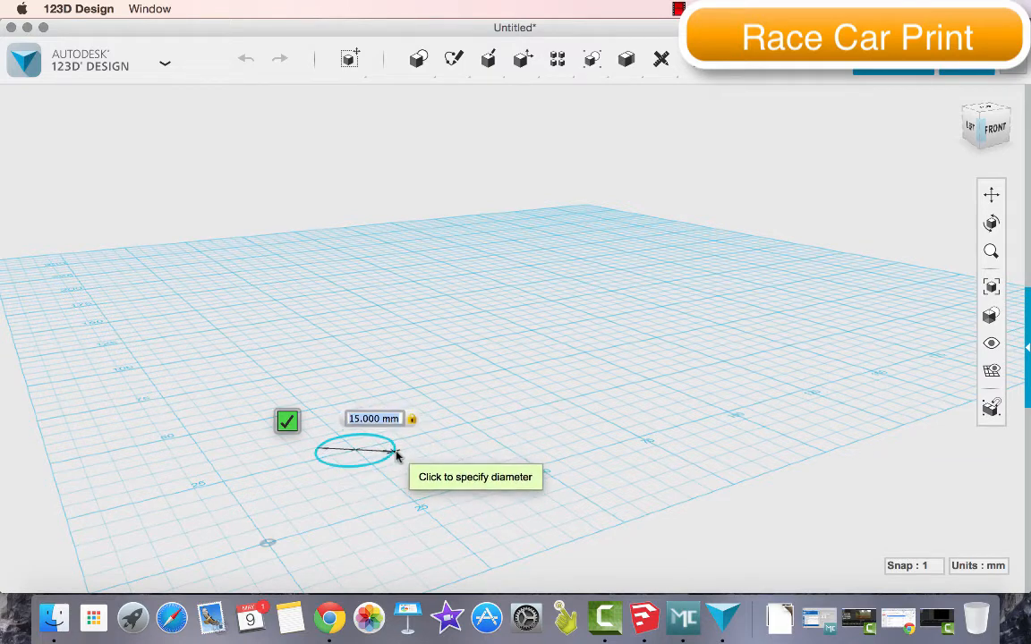
pyautogui.click(397, 454)
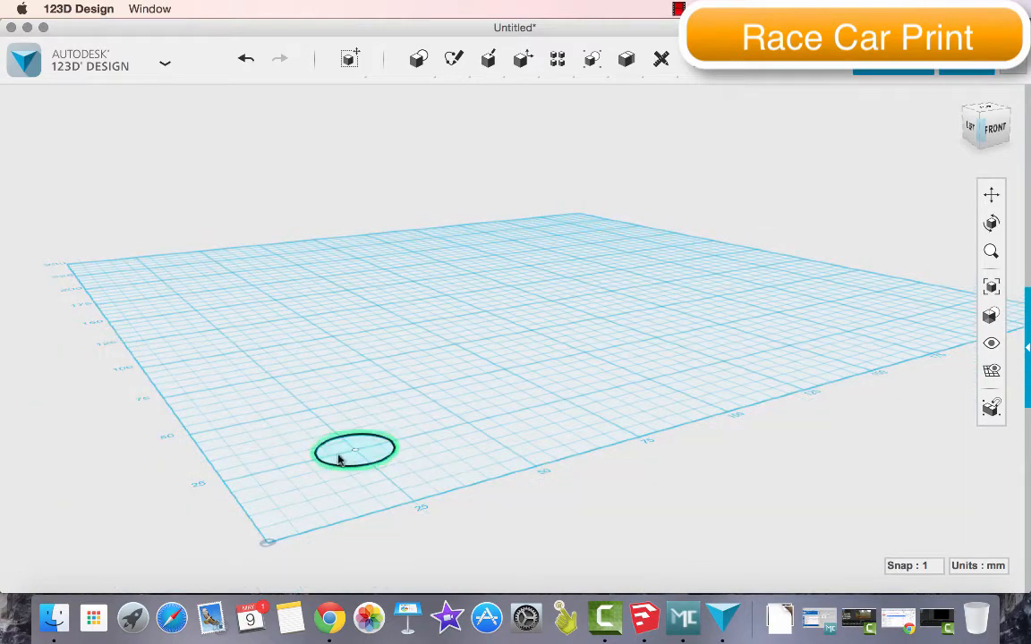
# Sketch a concentric circle 3 mm in diameter at the centre of the 15 mm circle for the axle hole
pyautogui.scroll(5, 340, 456)
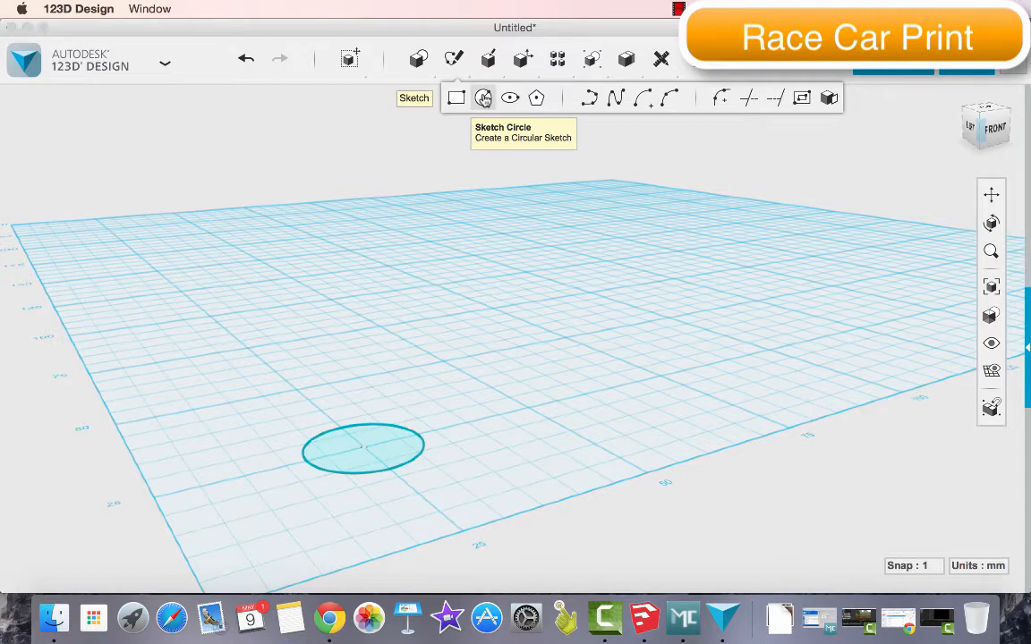
pyautogui.click(483, 99)
pyautogui.click(364, 454)
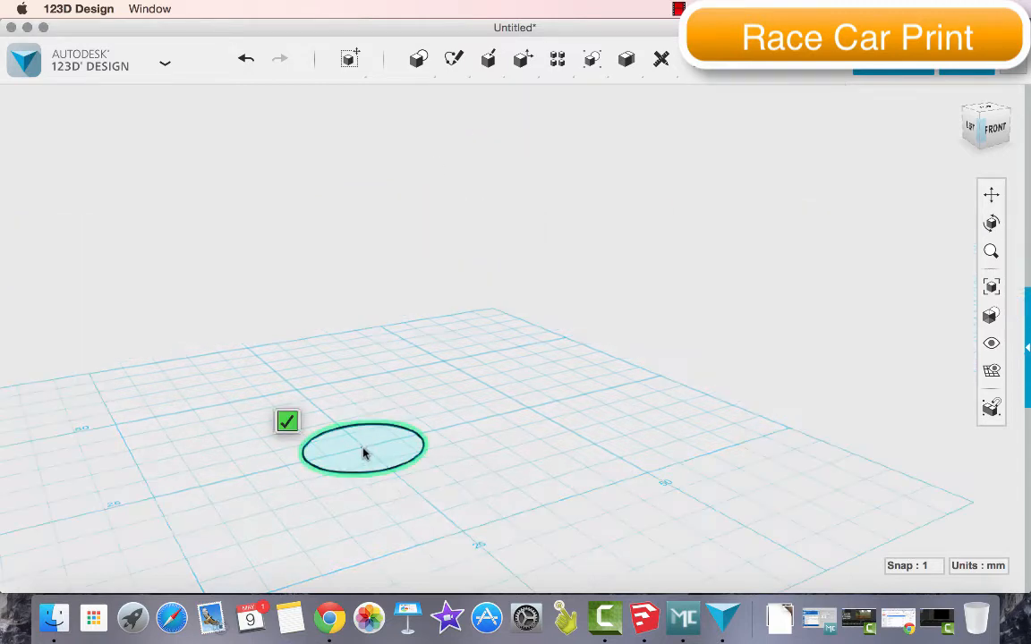
pyautogui.click(367, 449)
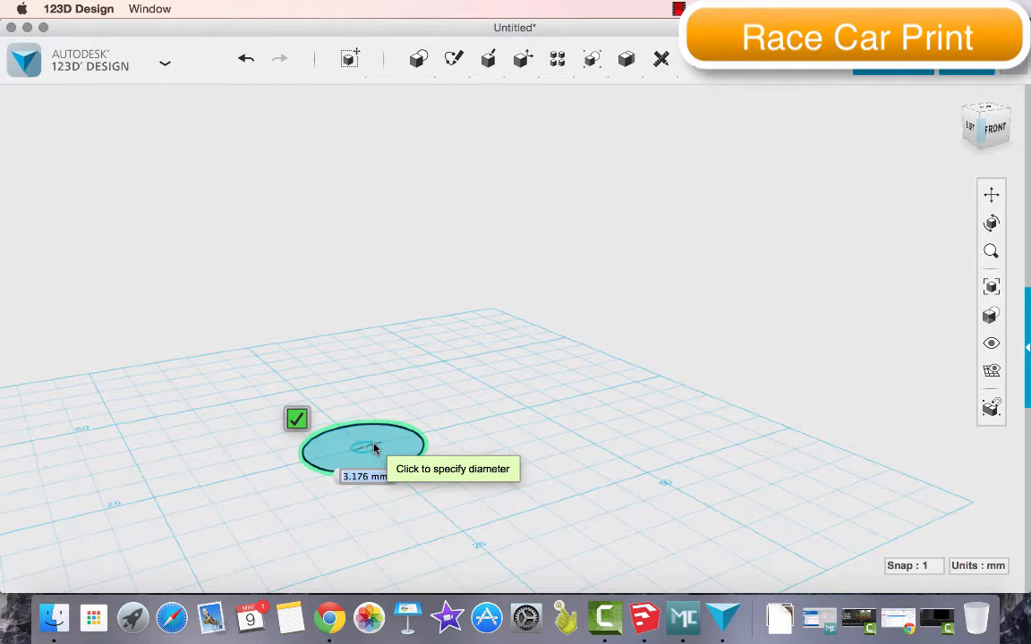
pyautogui.write('3')
pyautogui.press('Return')
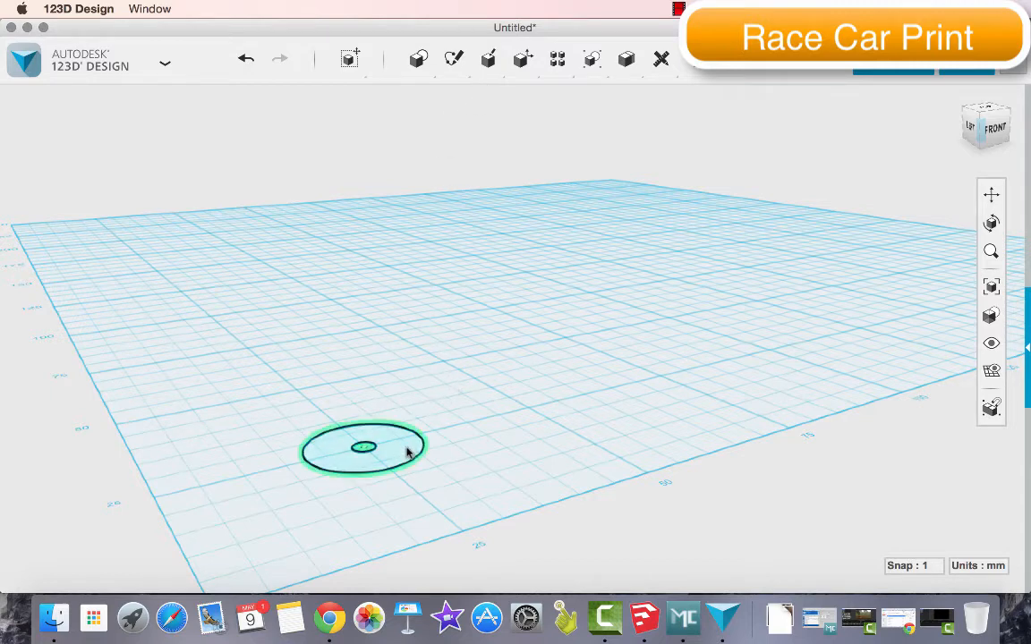
# Extrude the ring between the two circles upward by 10 mm to form a wheel
pyautogui.moveTo(488, 55)
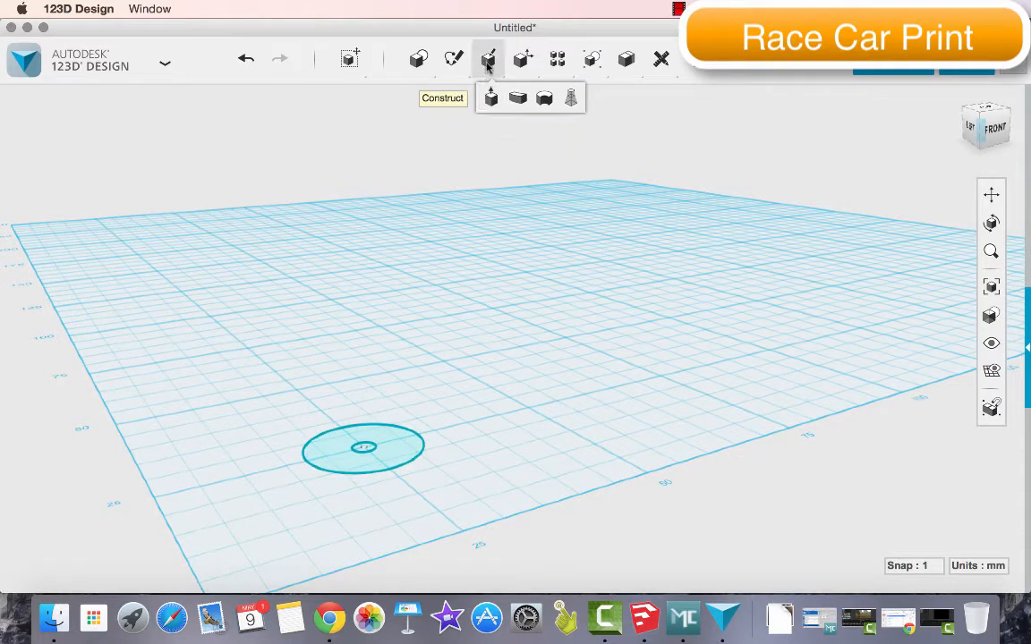
pyautogui.click(493, 98)
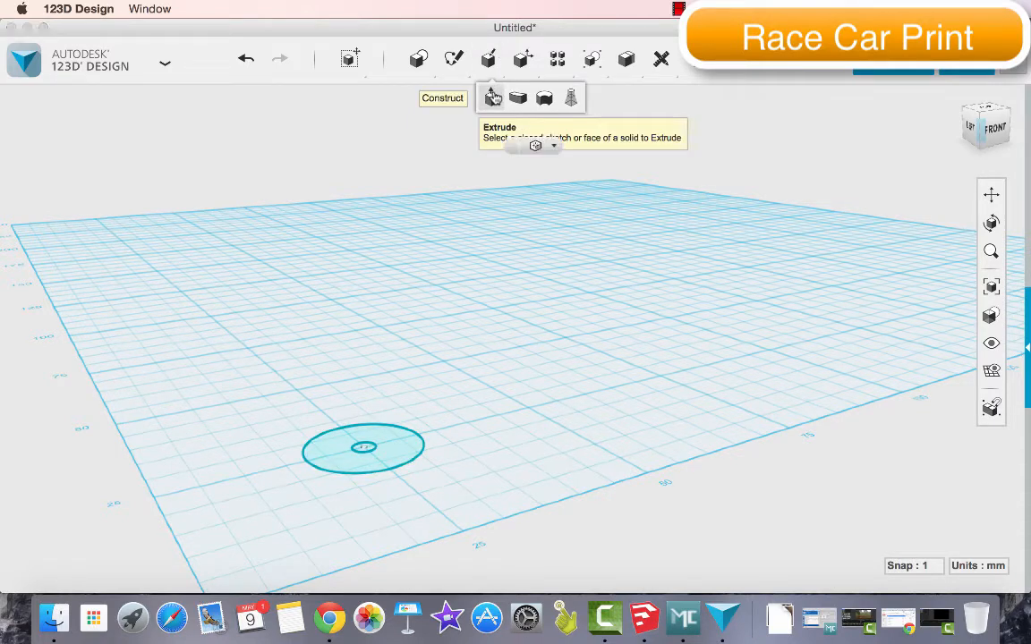
pyautogui.click(397, 449)
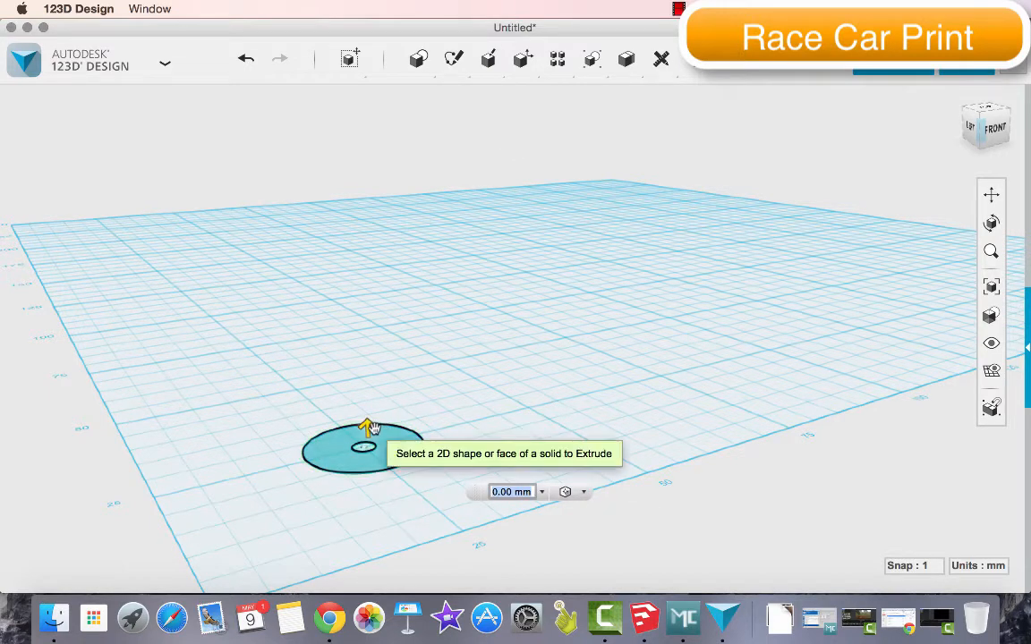
pyautogui.moveTo(374, 429); pyautogui.dragTo(363, 351)
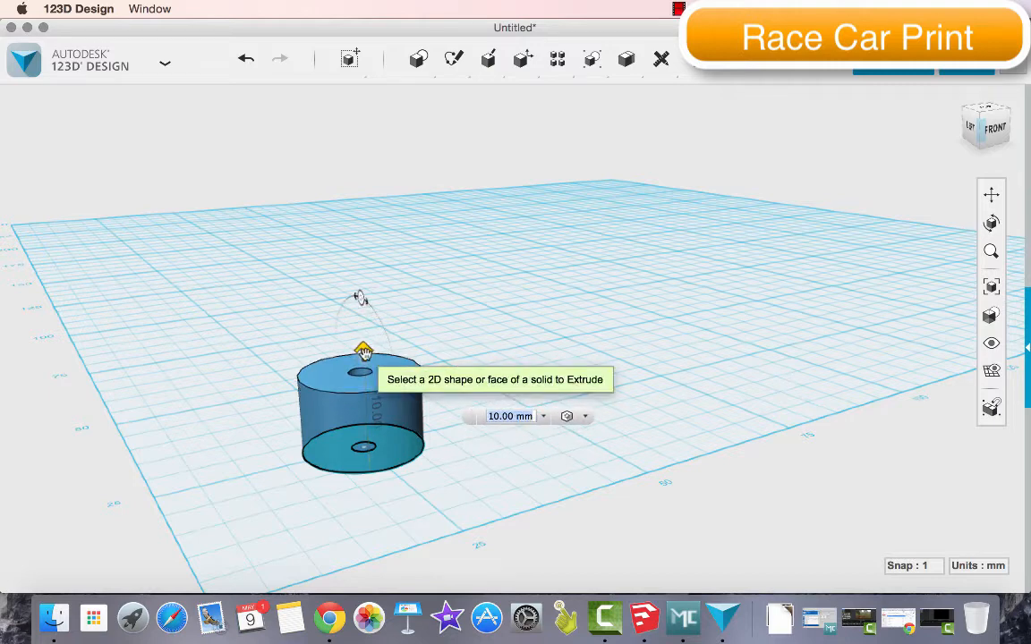
pyautogui.press('Return')
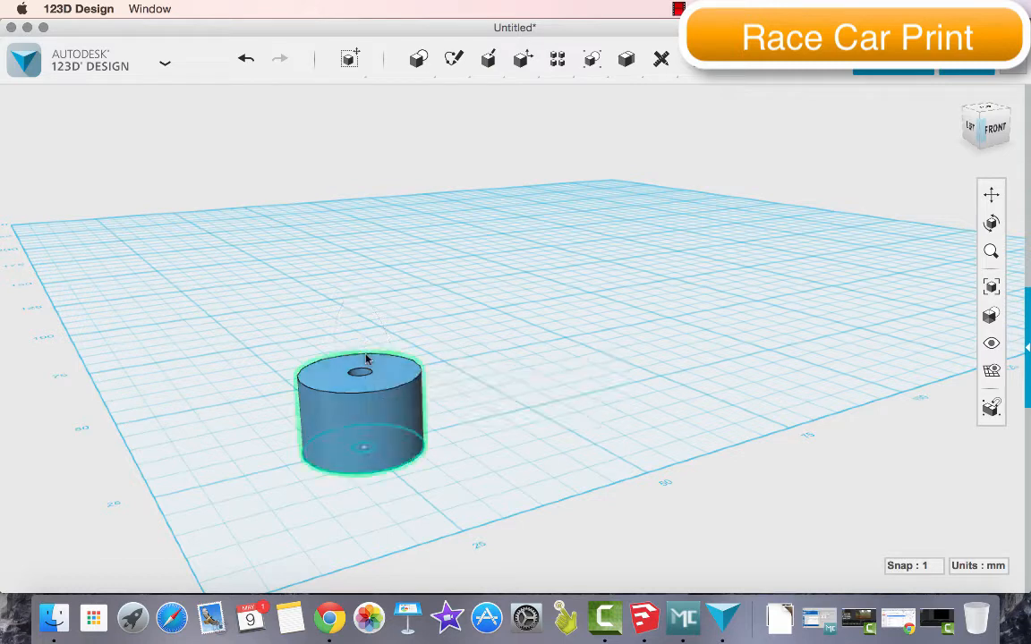
# Try to place a copy of the wheel beside the original by moving it freely, and undo the placement
pyautogui.click(369, 445)
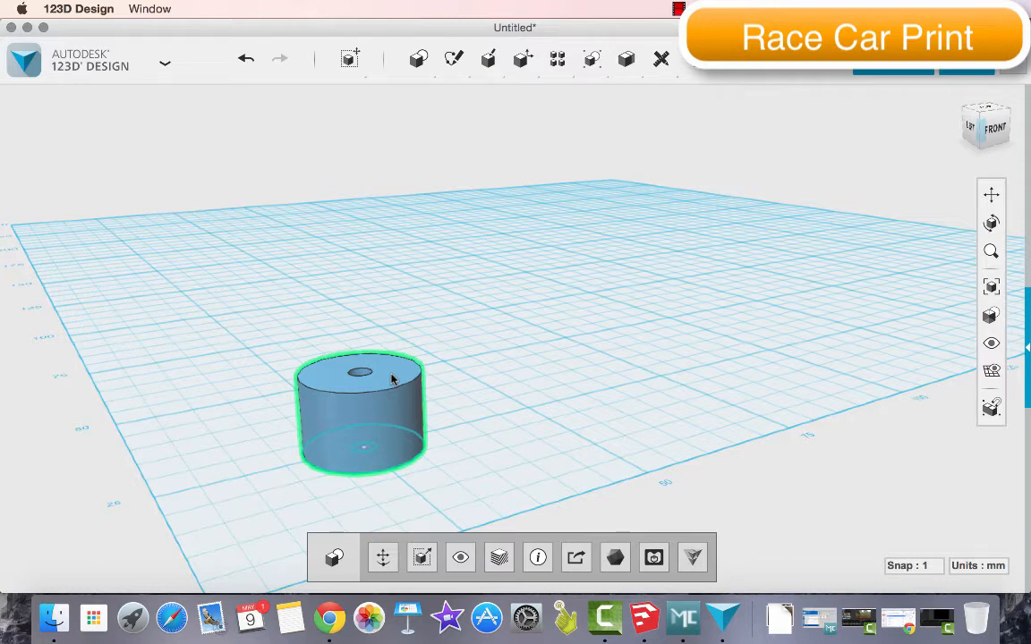
pyautogui.press('m')
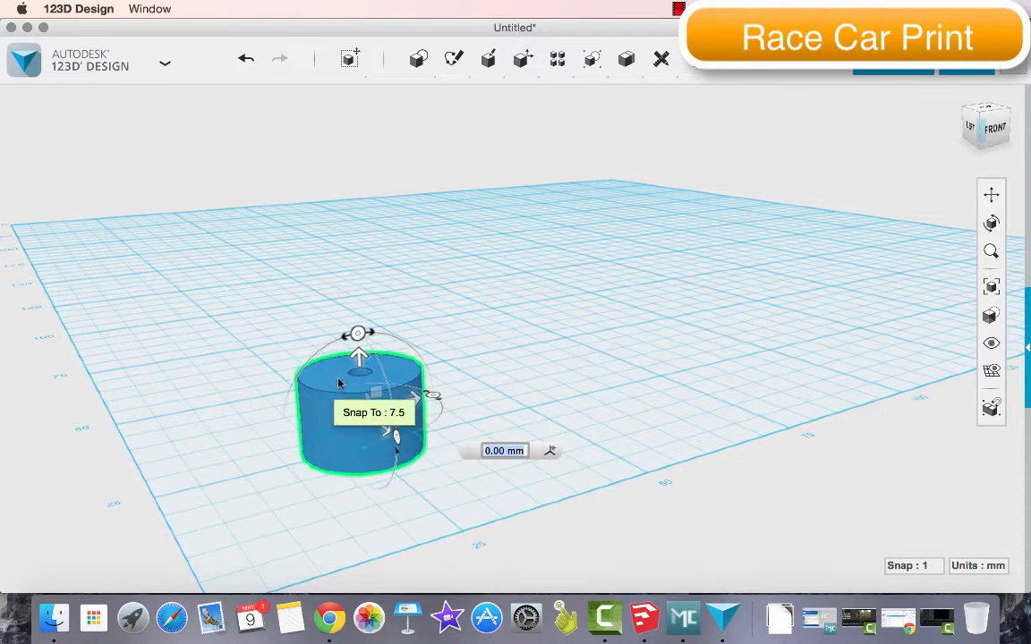
pyautogui.keyDown('alt'); pyautogui.moveTo(380, 412); pyautogui.dragTo(517, 382); pyautogui.keyUp('alt')
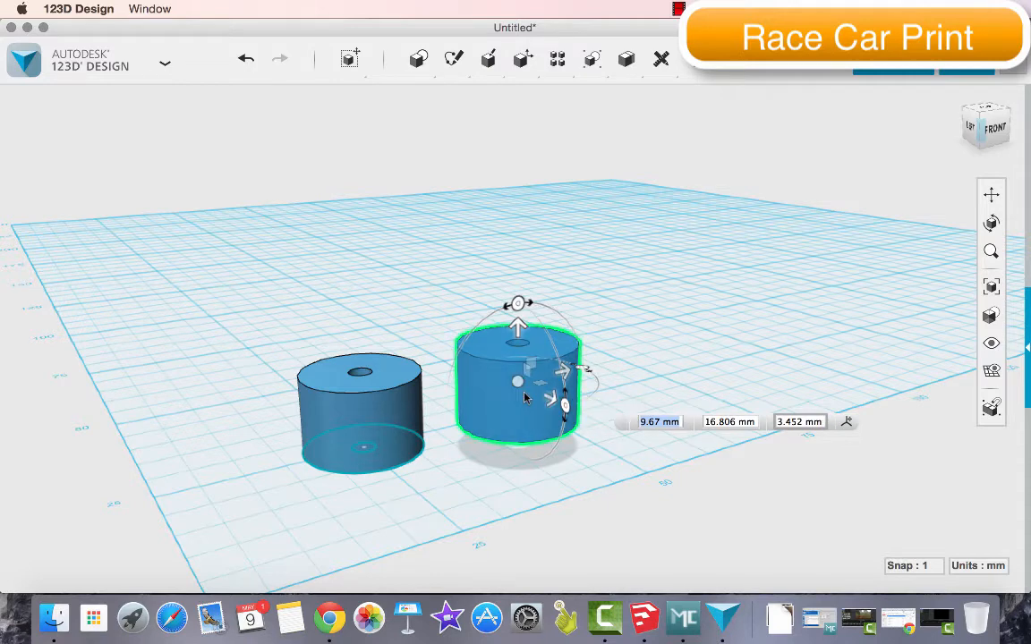
pyautogui.press('super+z')
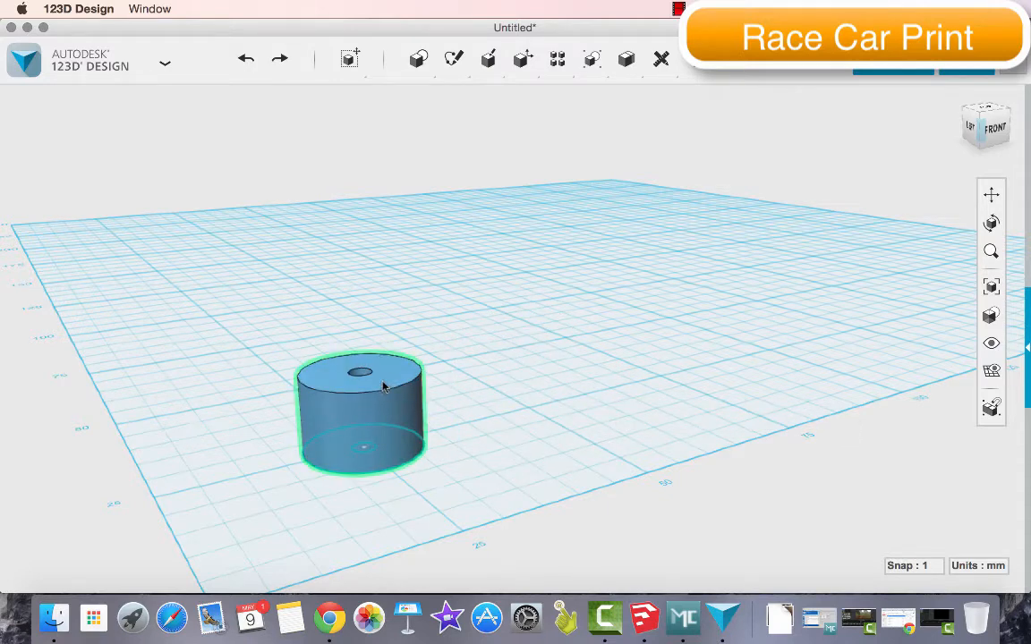
# Move the copied wheel along the grid so it stands beside the original with a small gap
pyautogui.click(384, 388)
pyautogui.press('m')
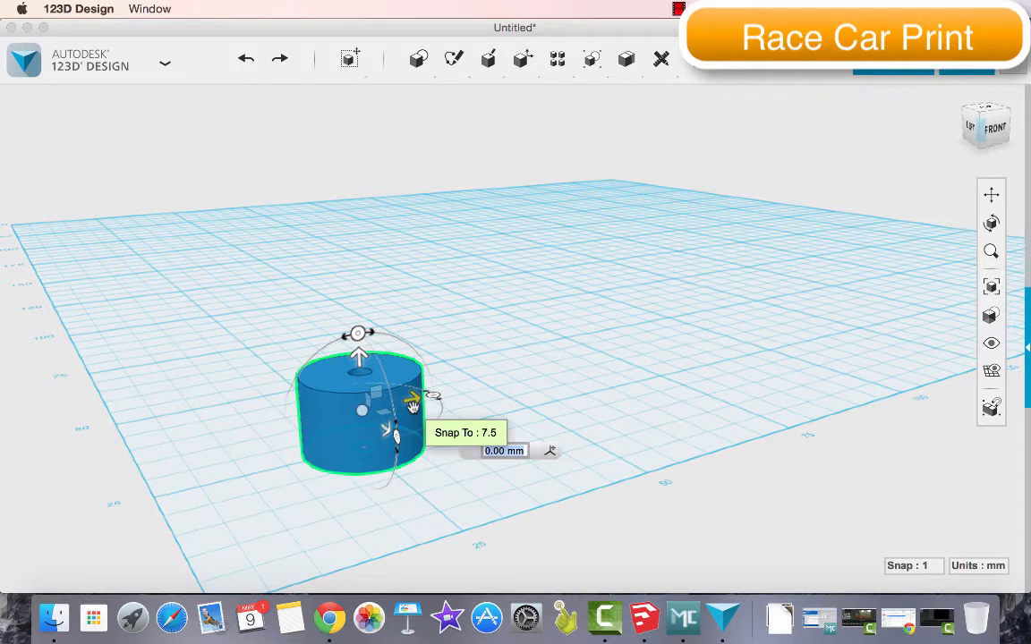
pyautogui.keyDown('alt'); pyautogui.moveTo(413, 406); pyautogui.dragTo(534, 406); pyautogui.keyUp('alt')
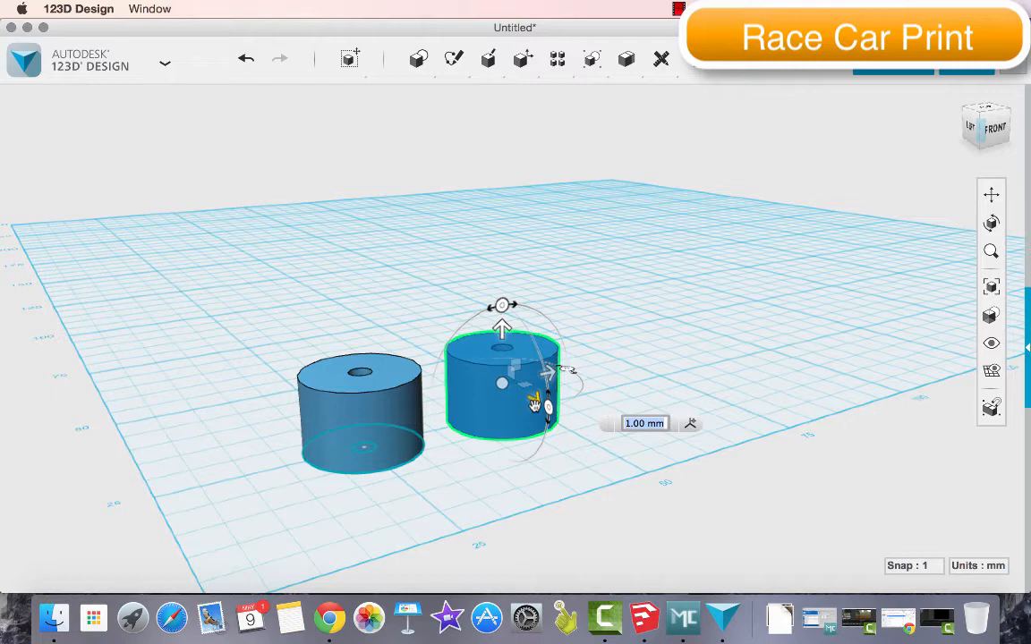
pyautogui.click(488, 416)
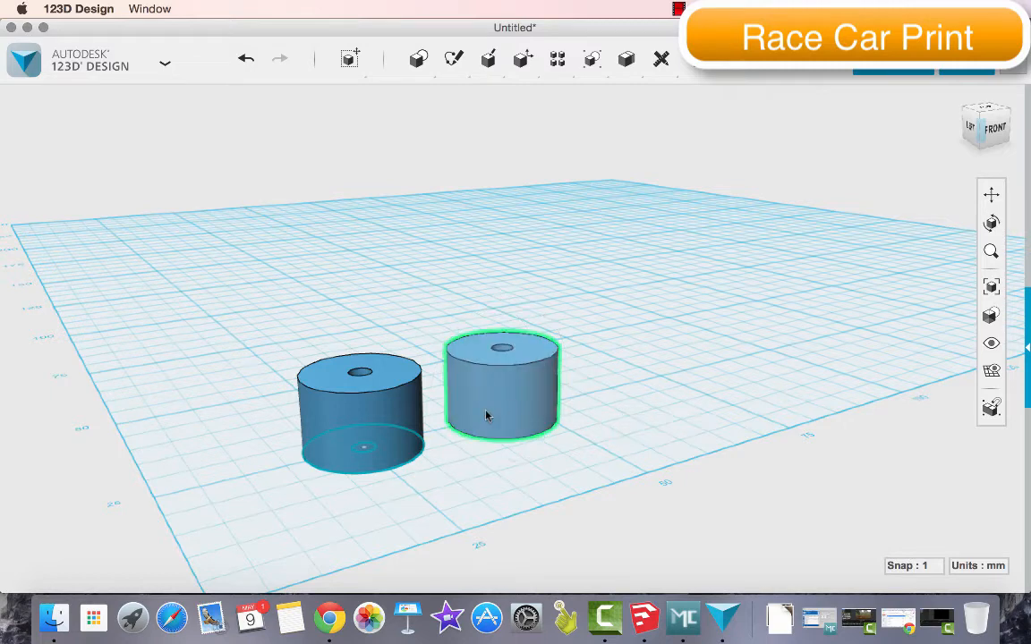
# Copy the second wheel and place the duplicate beyond it as the third wheel in the row
pyautogui.click(504, 412)
pyautogui.click(504, 412)
pyautogui.click(502, 413)
pyautogui.press('super+c')
pyautogui.press('super+v')
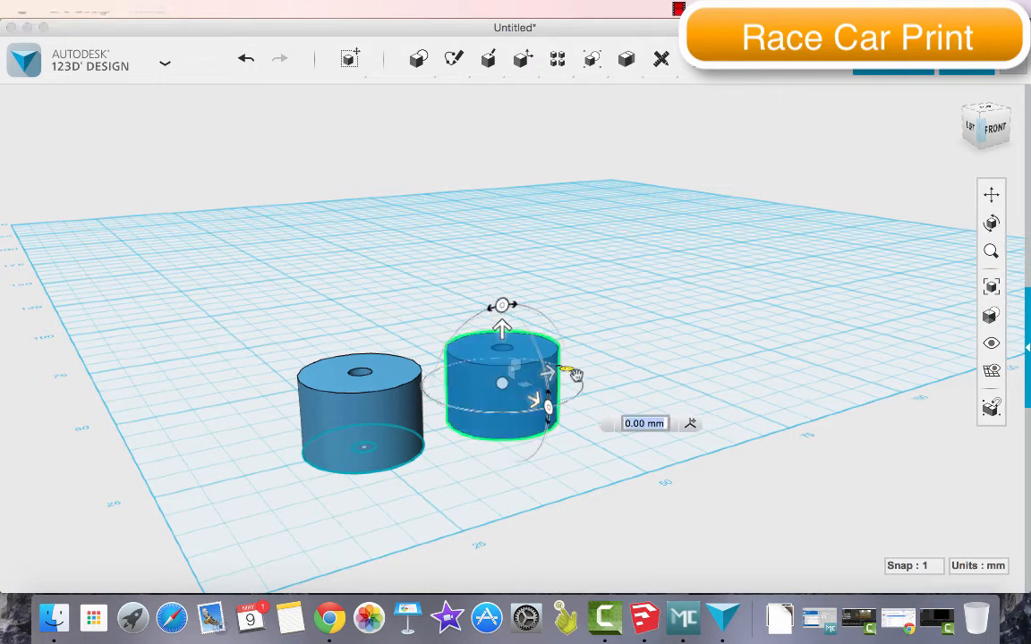
pyautogui.moveTo(575, 374); pyautogui.dragTo(665, 353)
pyautogui.press('Return')
# Copy the third wheel and move the duplicate 23 mm further along the row as the fourth wheel
pyautogui.click(665, 354)
pyautogui.press('super+c')
pyautogui.press('super+v')
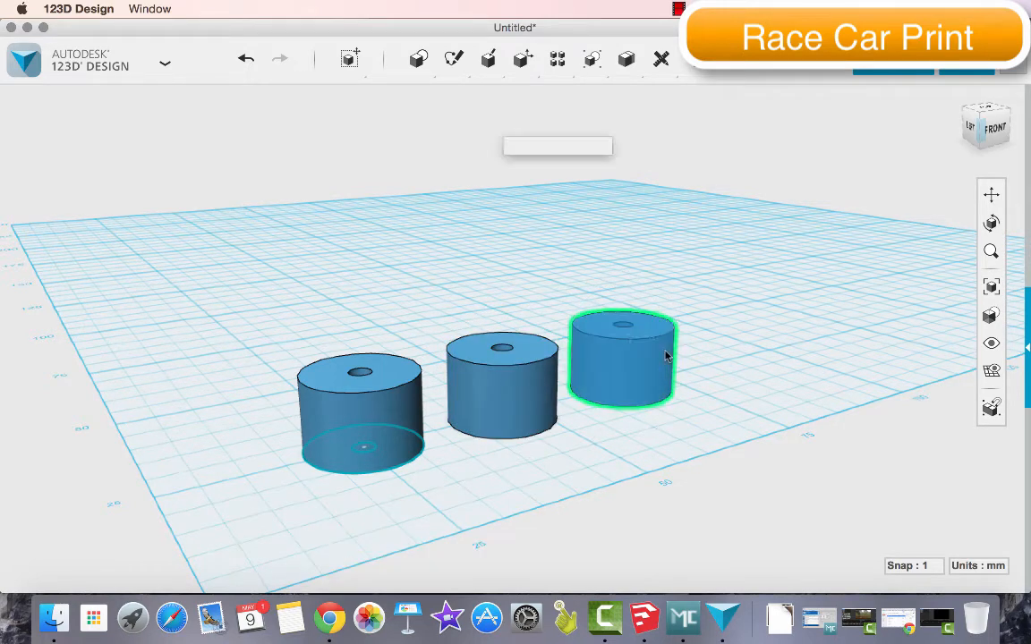
pyautogui.moveTo(666, 347); pyautogui.dragTo(768, 324)
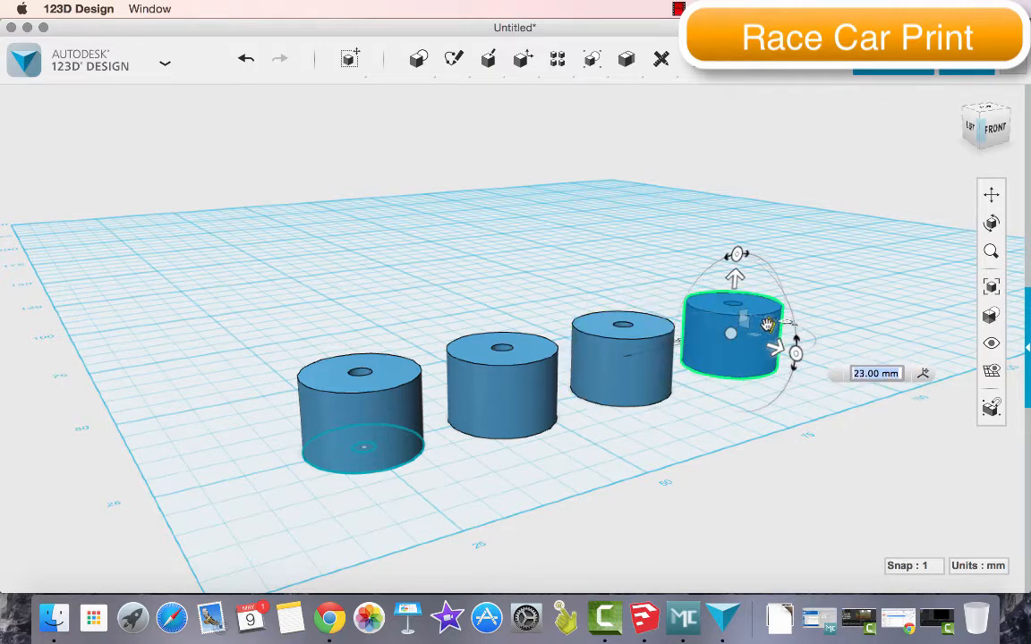
pyautogui.press('Return')
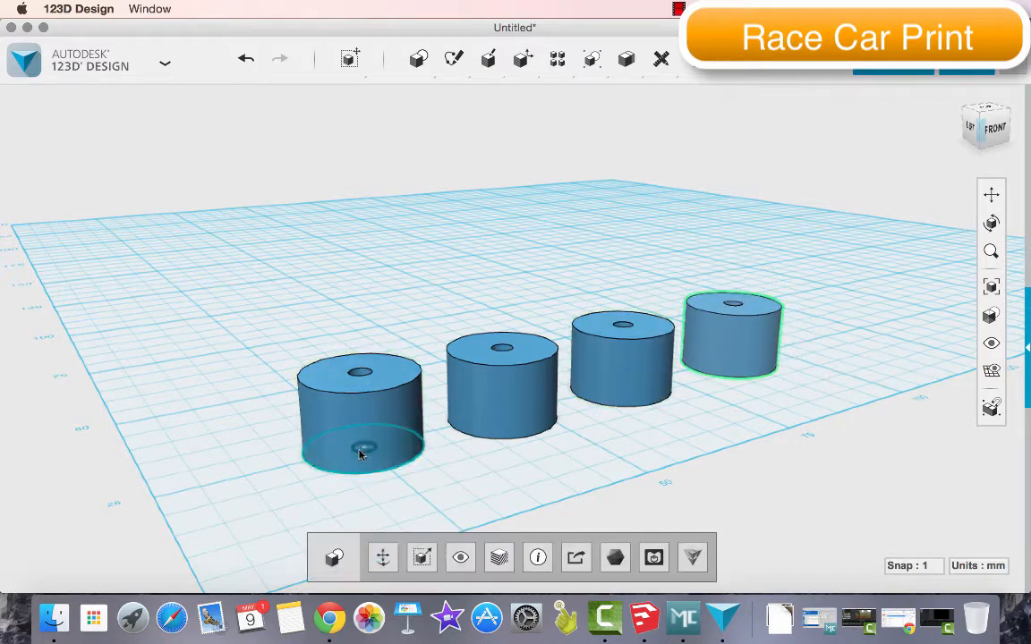
# Move the first wheel 23 mm backward off its base sketch and delete the exposed sketch circles
pyautogui.click(359, 452)
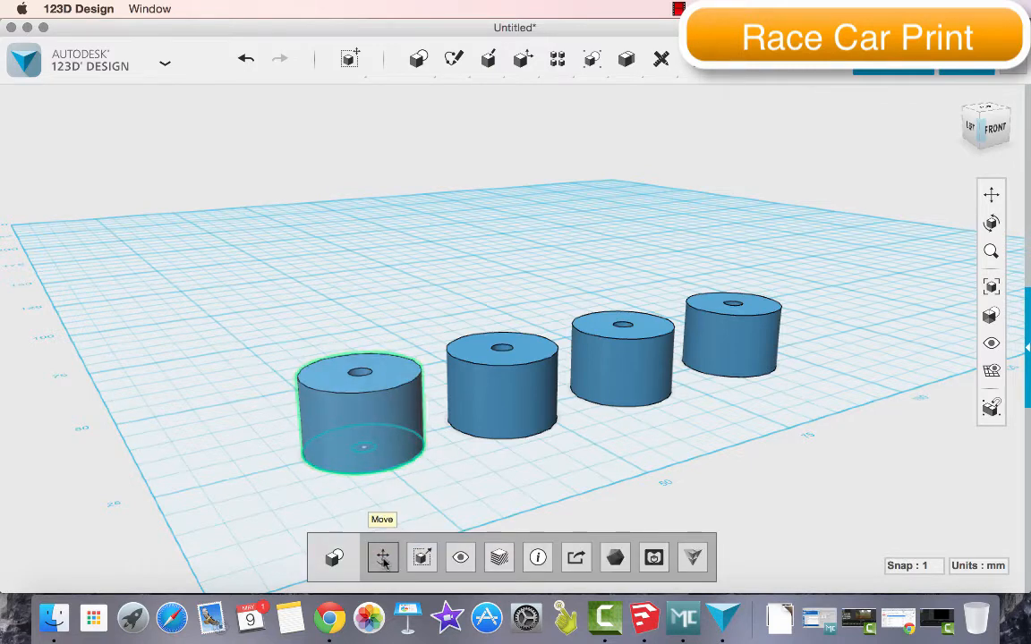
pyautogui.click(383, 558)
pyautogui.moveTo(386, 428); pyautogui.dragTo(320, 377)
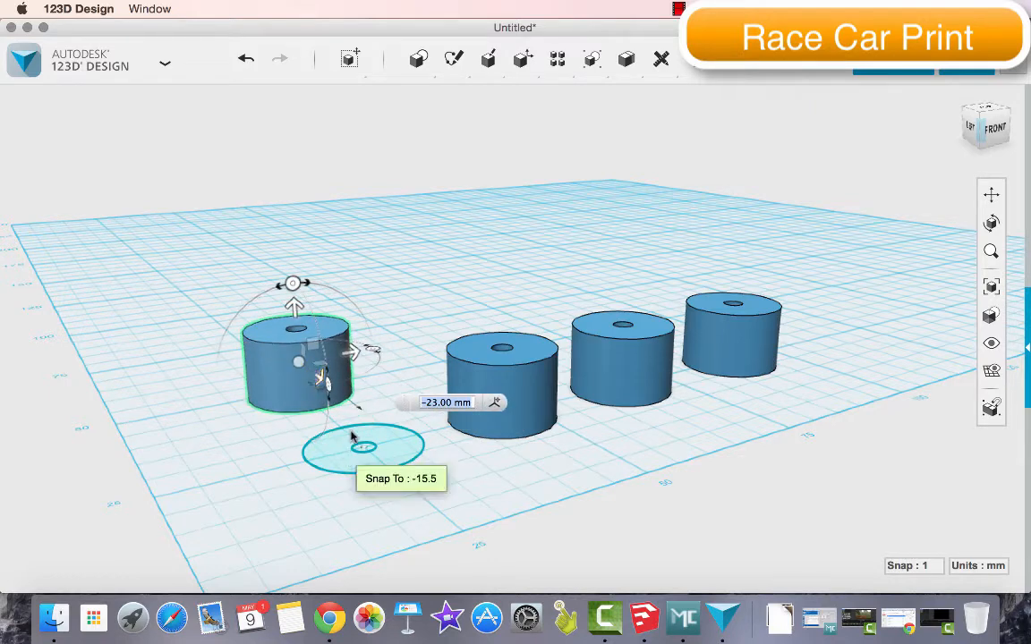
pyautogui.click(339, 457)
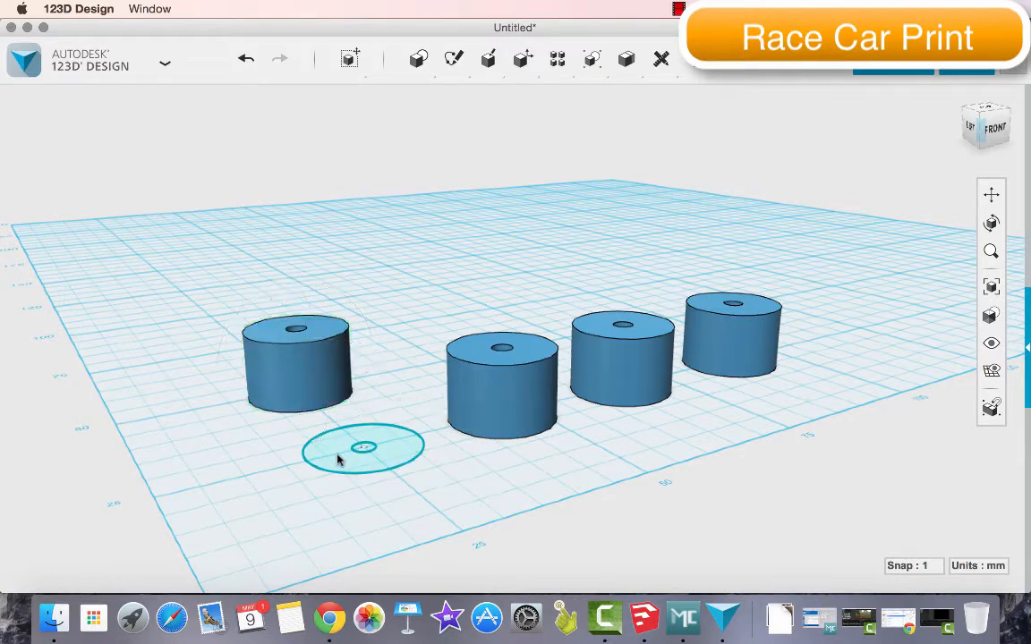
pyautogui.click(339, 461)
pyautogui.press('Delete')
# Move the first wheel 25 mm forward into the row with the other three wheels
pyautogui.click(322, 358)
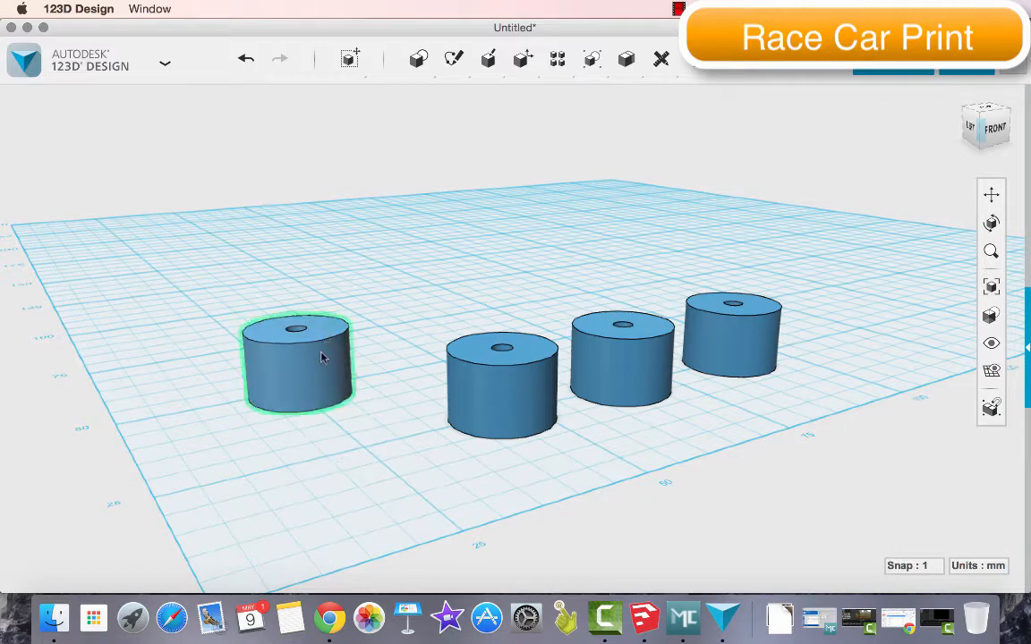
pyautogui.click(383, 554)
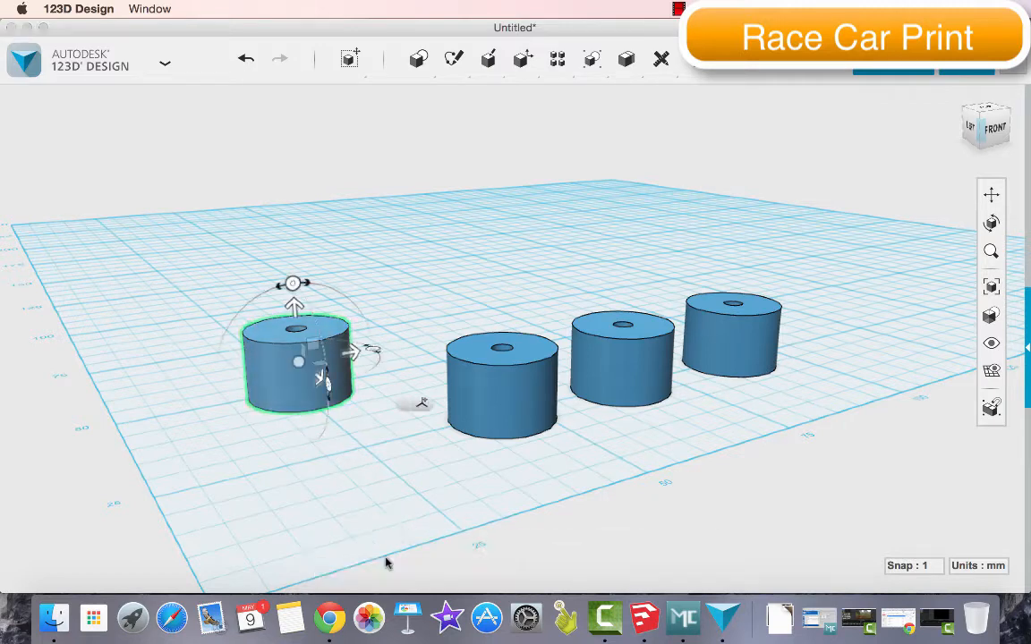
pyautogui.moveTo(322, 383); pyautogui.dragTo(384, 456)
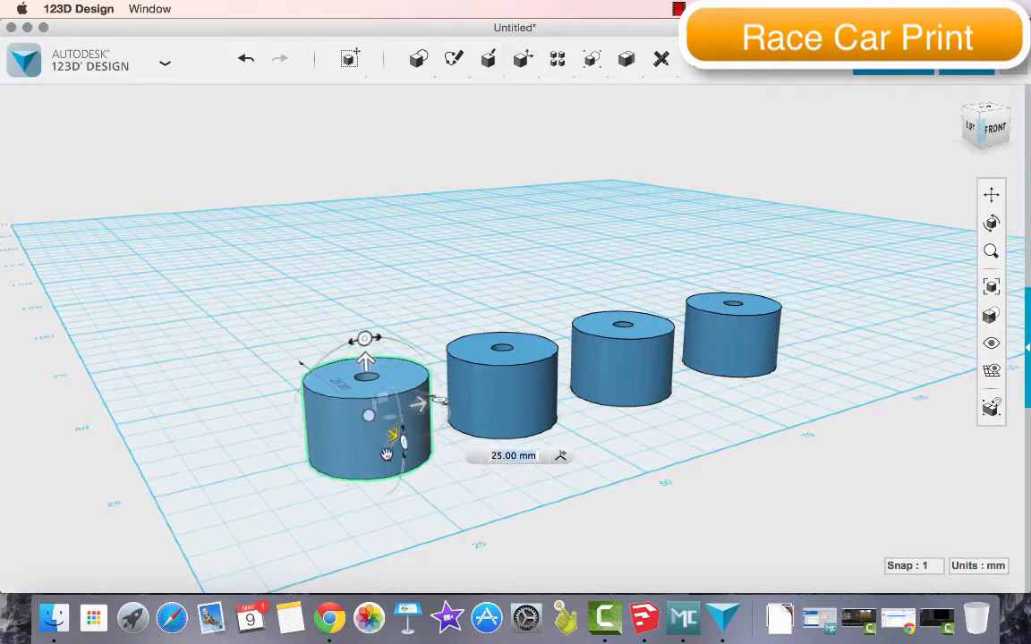
pyautogui.click(440, 436)
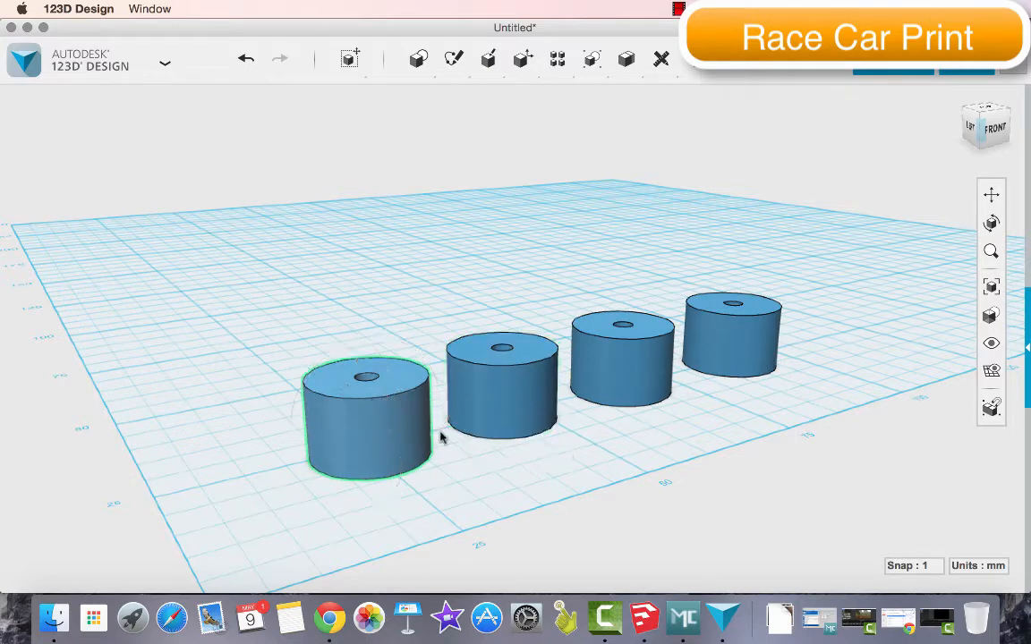
# Save the project to the computer's Desktop under the name CarDesign
pyautogui.click(165, 62)
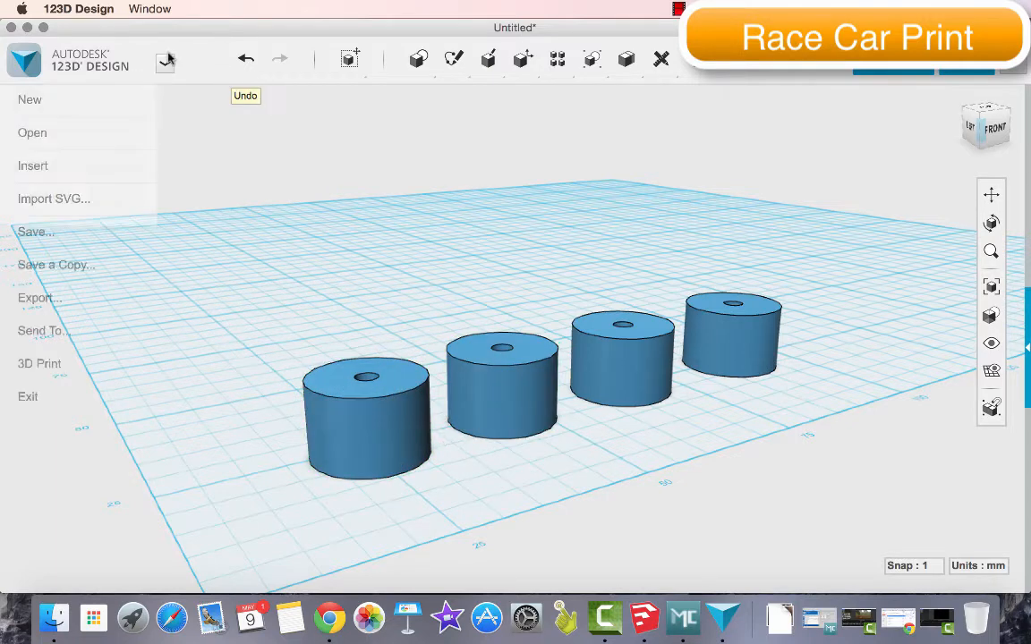
pyautogui.moveTo(114, 238)
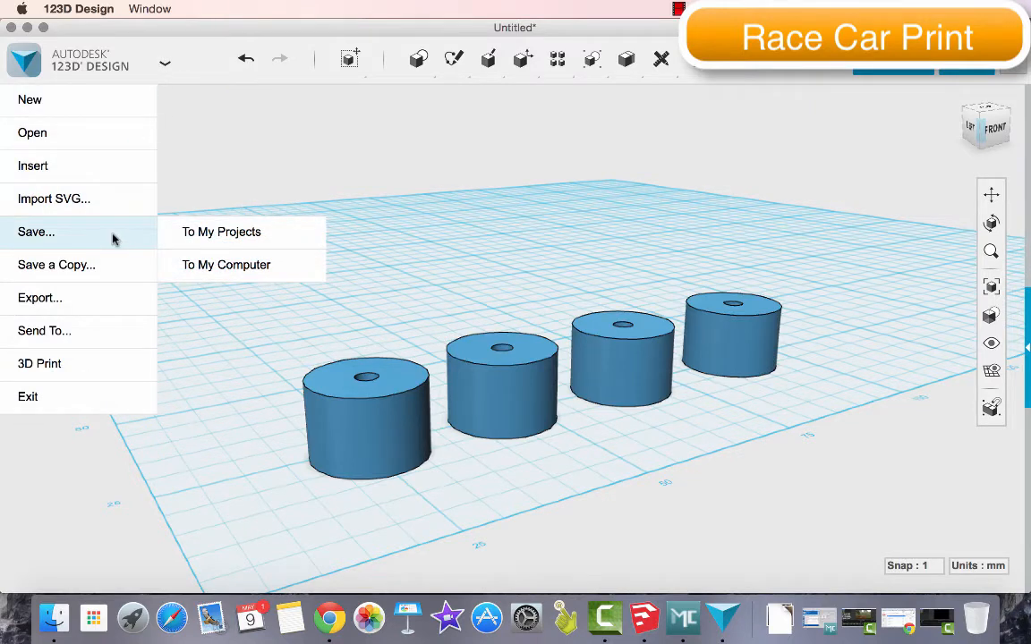
pyautogui.click(226, 267)
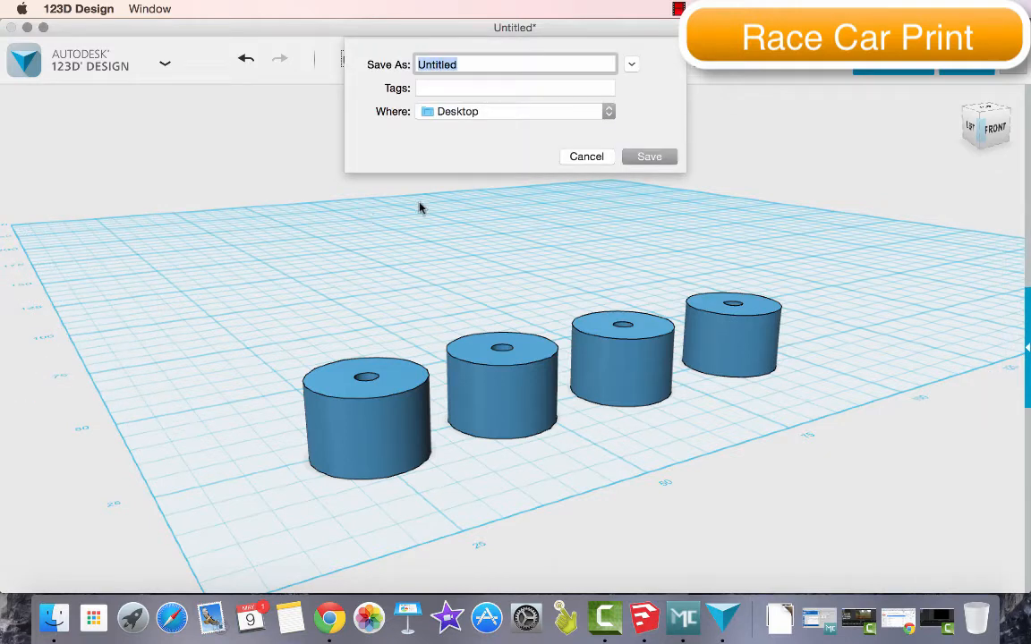
pyautogui.write('CarDesign')
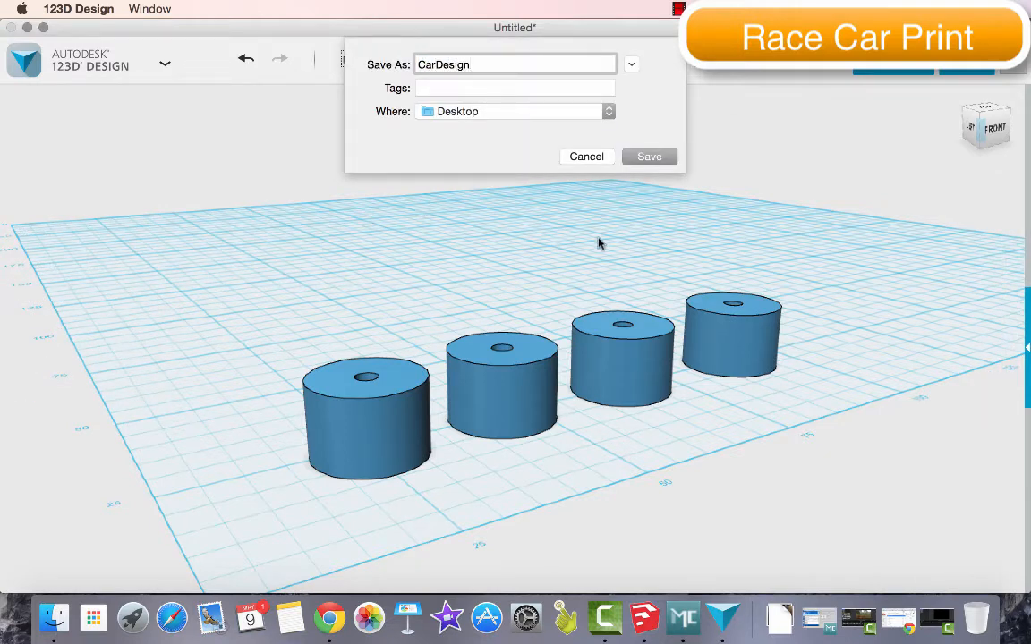
pyautogui.click(651, 156)
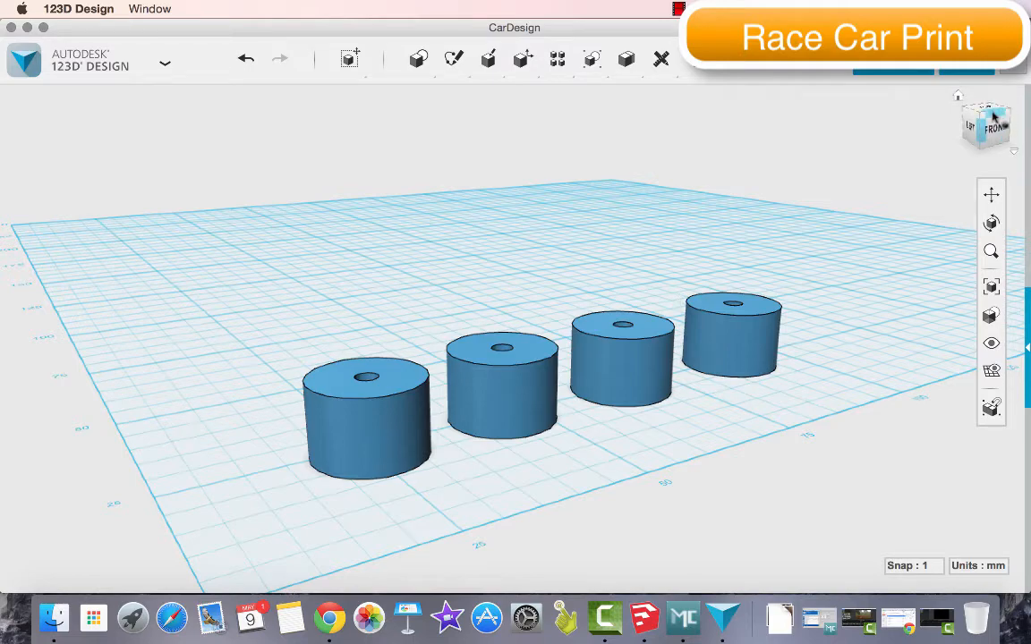
# Examine the row of four wheels from above and from a corner angle, including the empty grid behind them
pyautogui.moveTo(995, 117)
pyautogui.mouseDown()
pyautogui.moveTo(969, 138)
pyautogui.moveTo(949, 125)
pyautogui.moveTo(988, 106)
pyautogui.mouseUp()
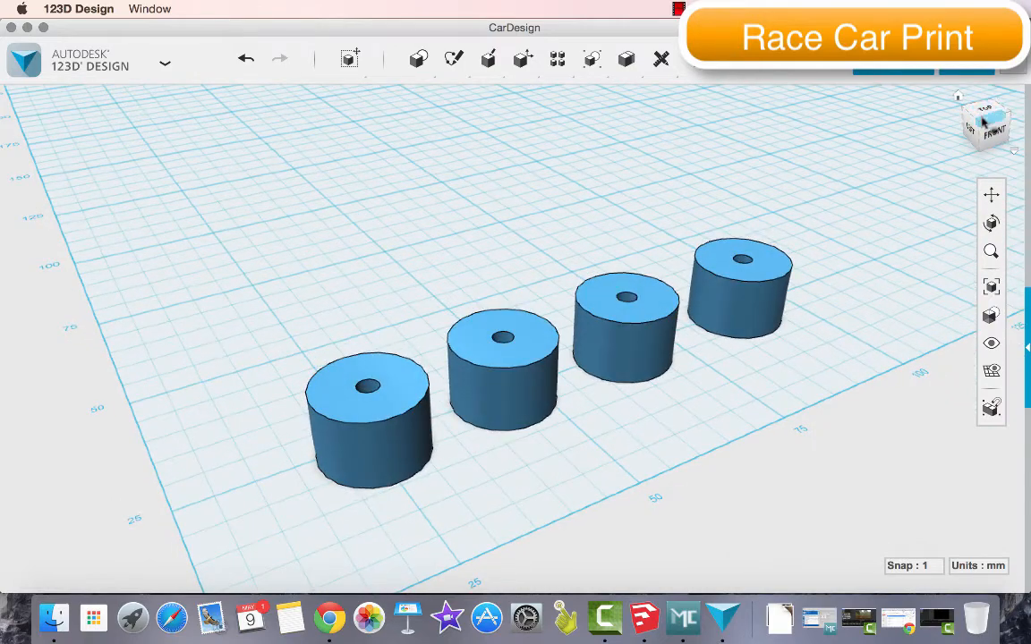
pyautogui.click(983, 127)
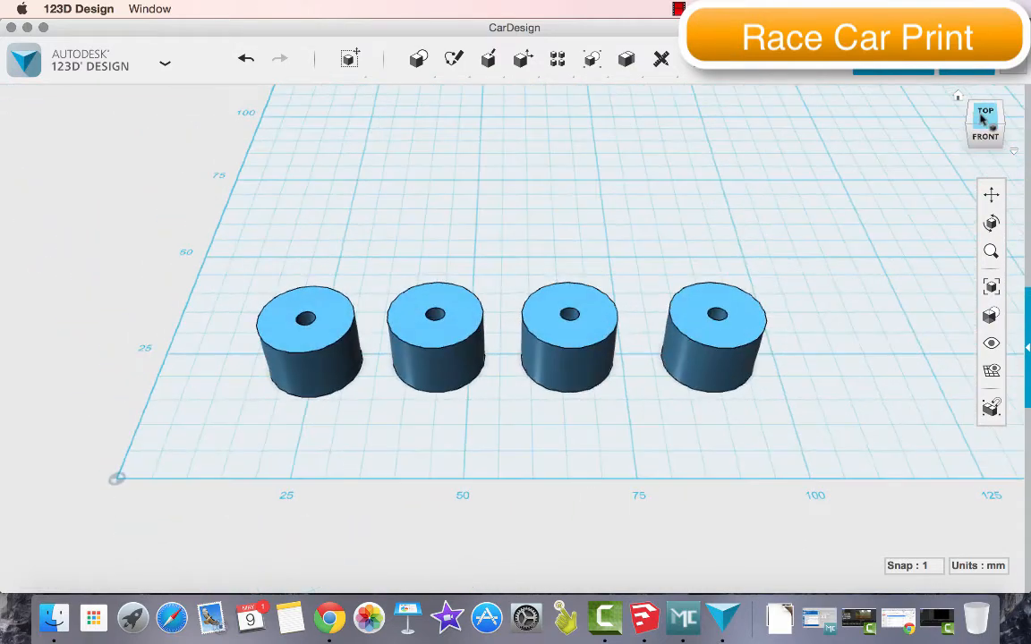
pyautogui.click(984, 119)
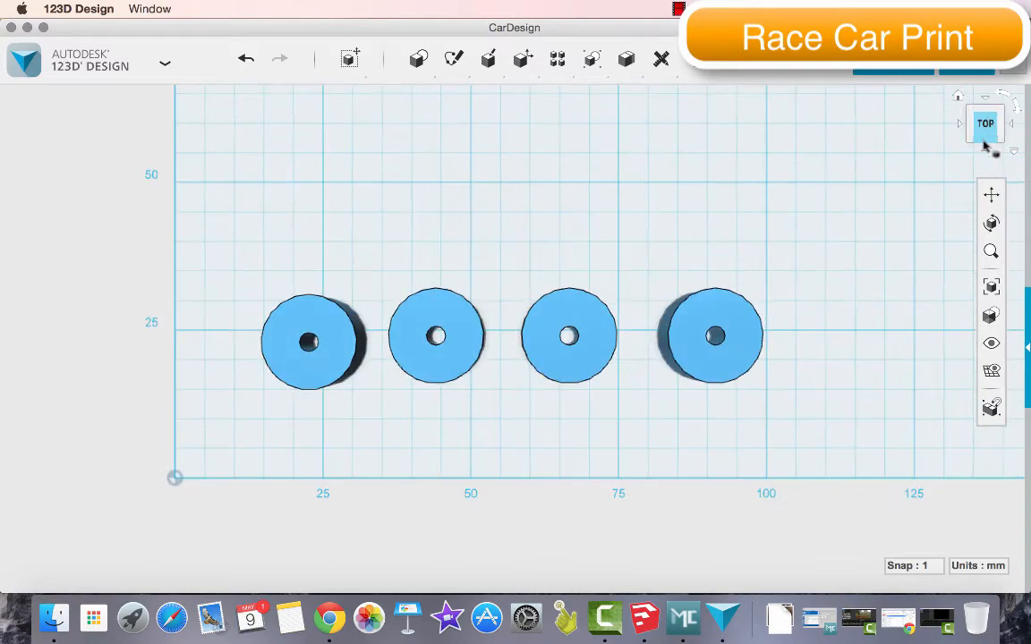
pyautogui.click(984, 142)
pyautogui.click(968, 128)
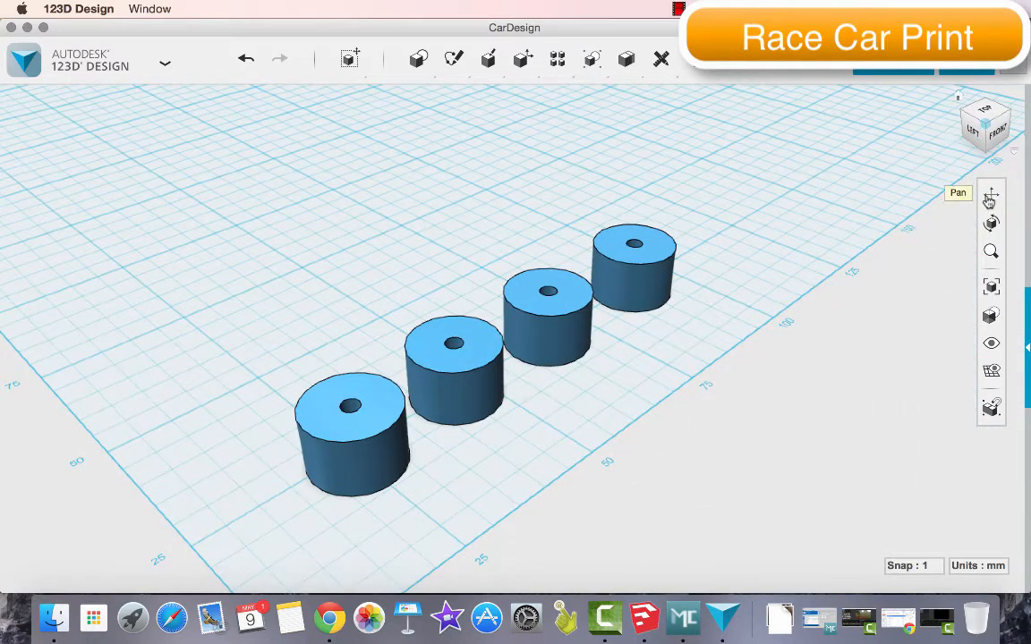
pyautogui.click(991, 194)
pyautogui.moveTo(464, 207); pyautogui.dragTo(659, 323)
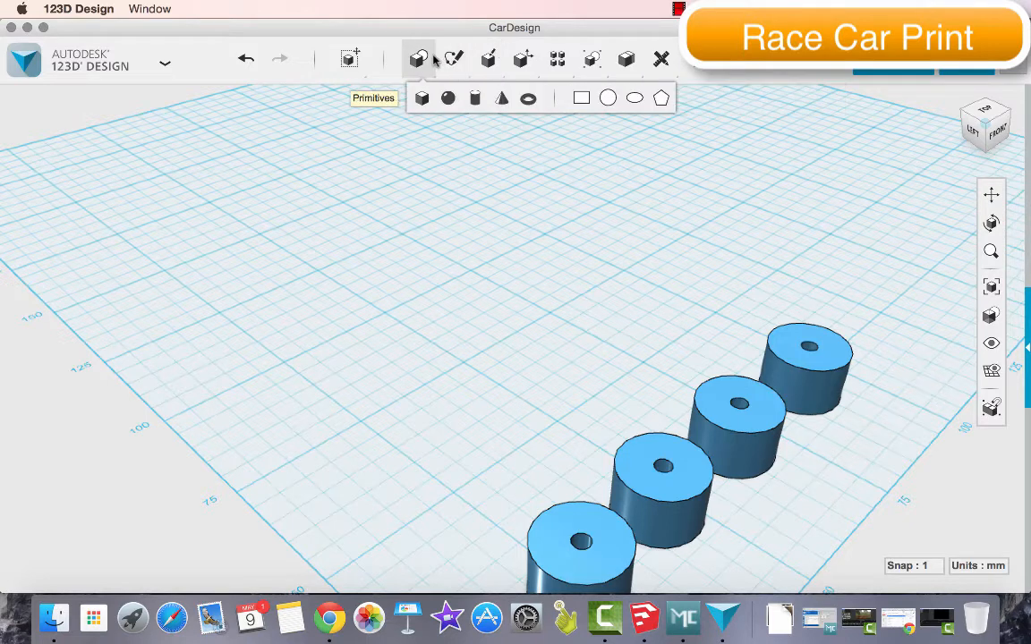
# Sketch an 80 by 40 mm rectangle on the empty grid behind the row of wheels for the car body
pyautogui.moveTo(452, 60)
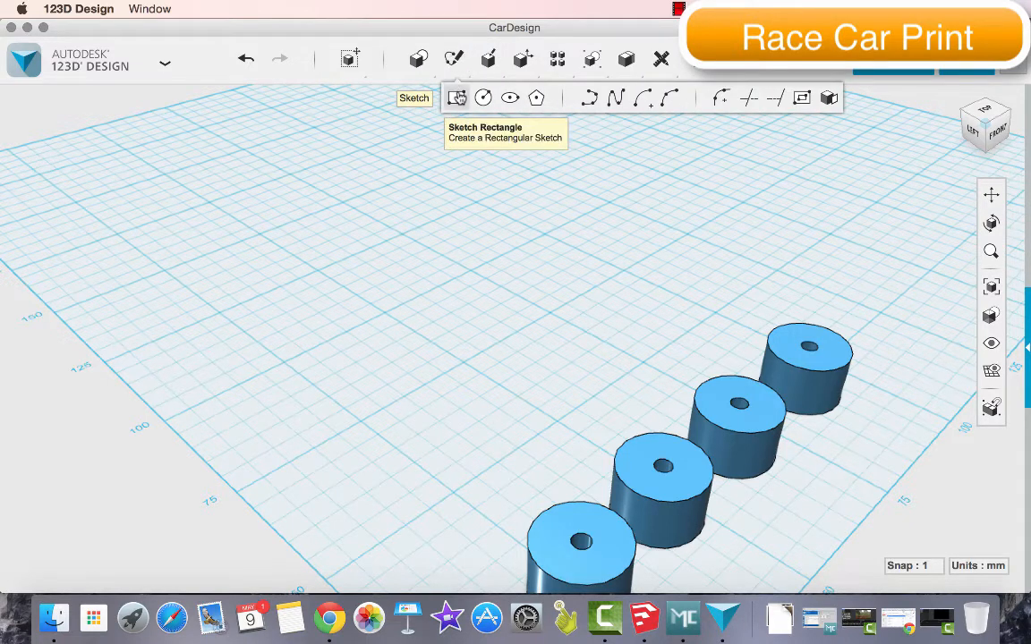
pyautogui.click(457, 98)
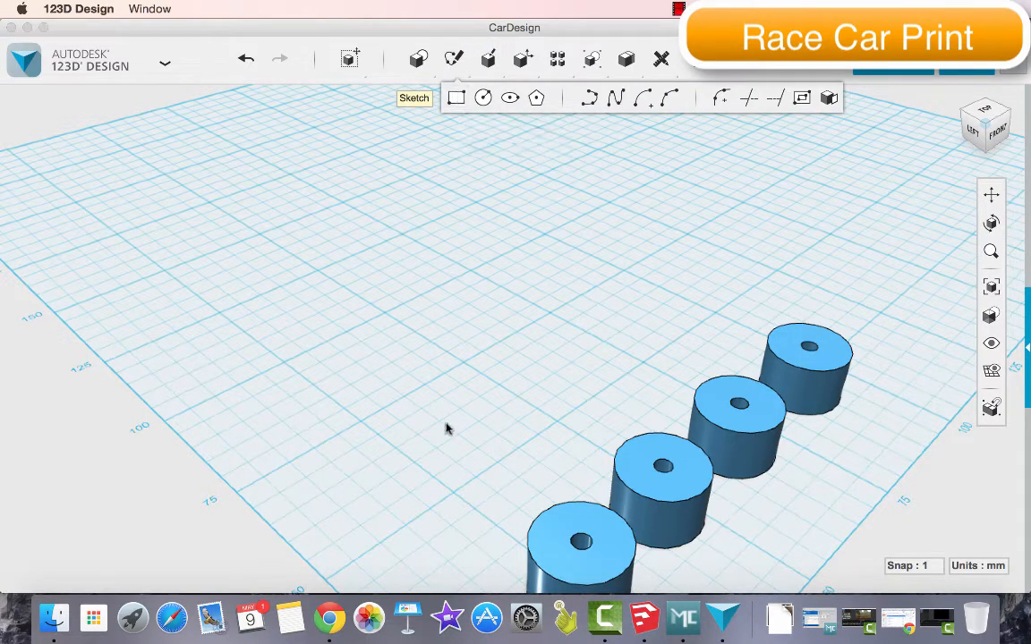
pyautogui.click(454, 497)
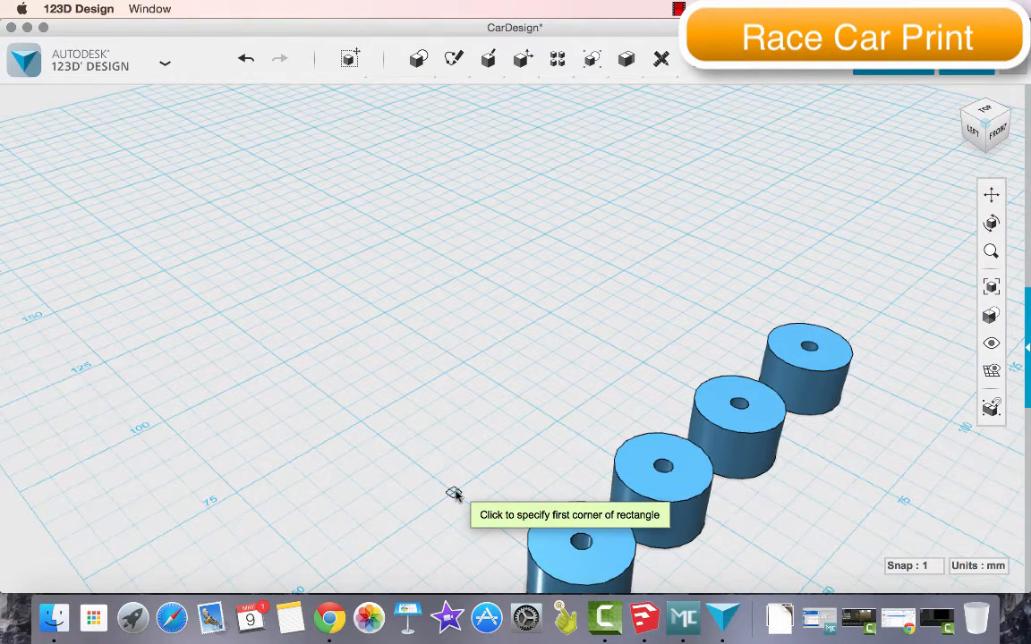
pyautogui.click(455, 494)
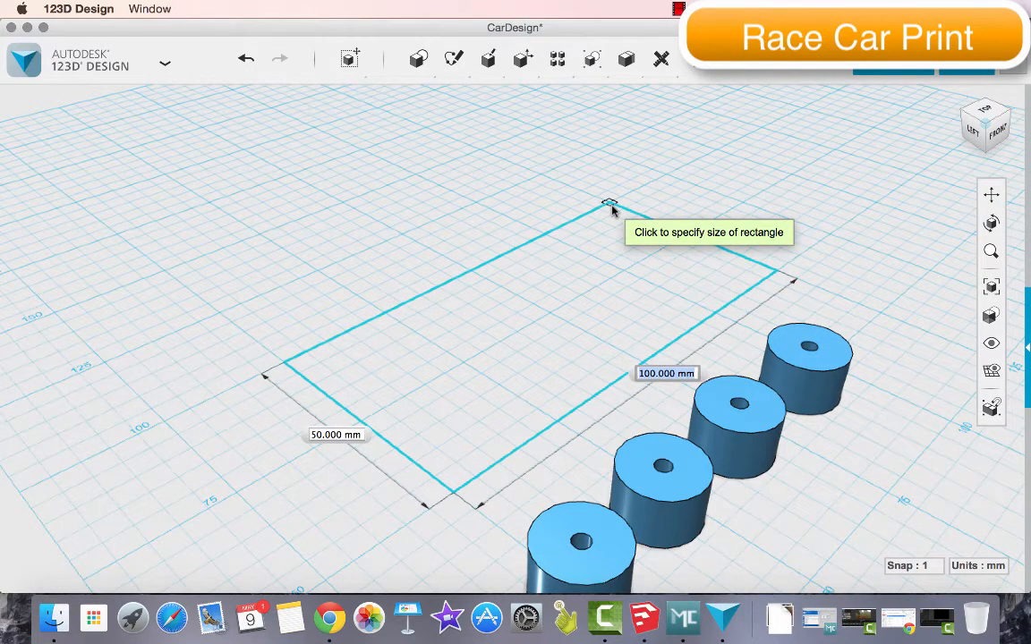
pyautogui.write('80')
pyautogui.press('Tab')
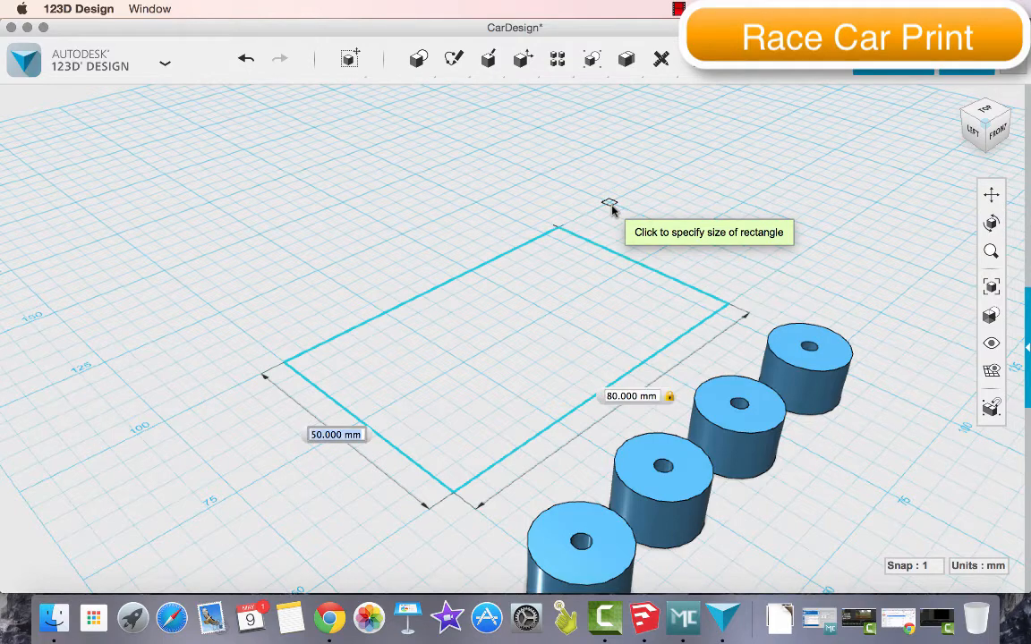
pyautogui.write('40')
pyautogui.press('Tab')
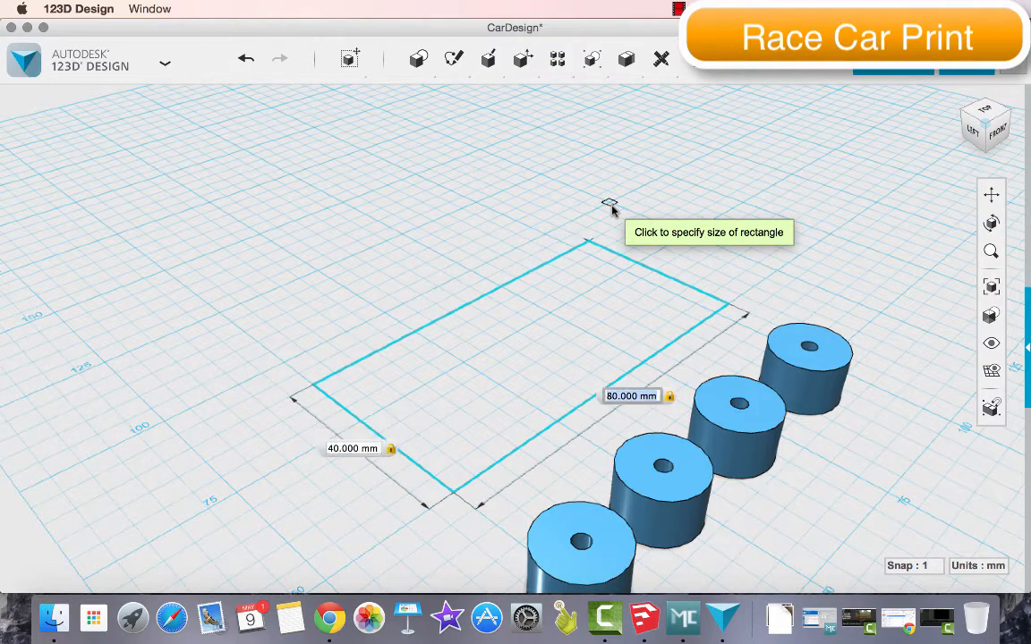
pyautogui.press('Return')
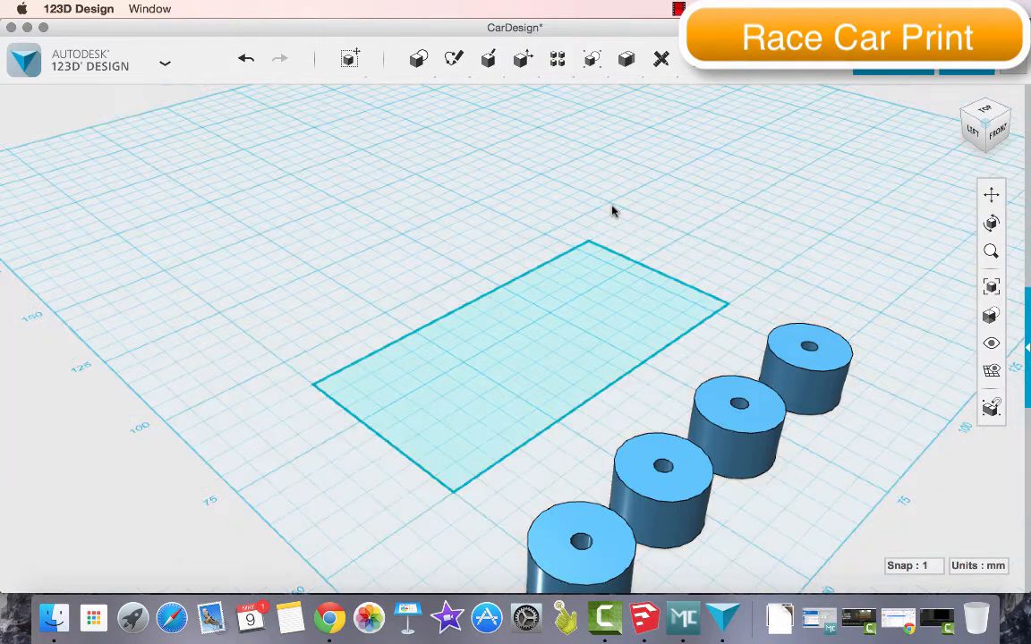
# Try extruding the 80 by 40 mm rectangle about 24 mm upward, and undo that extrusion
pyautogui.click(630, 296)
pyautogui.moveTo(659, 362)
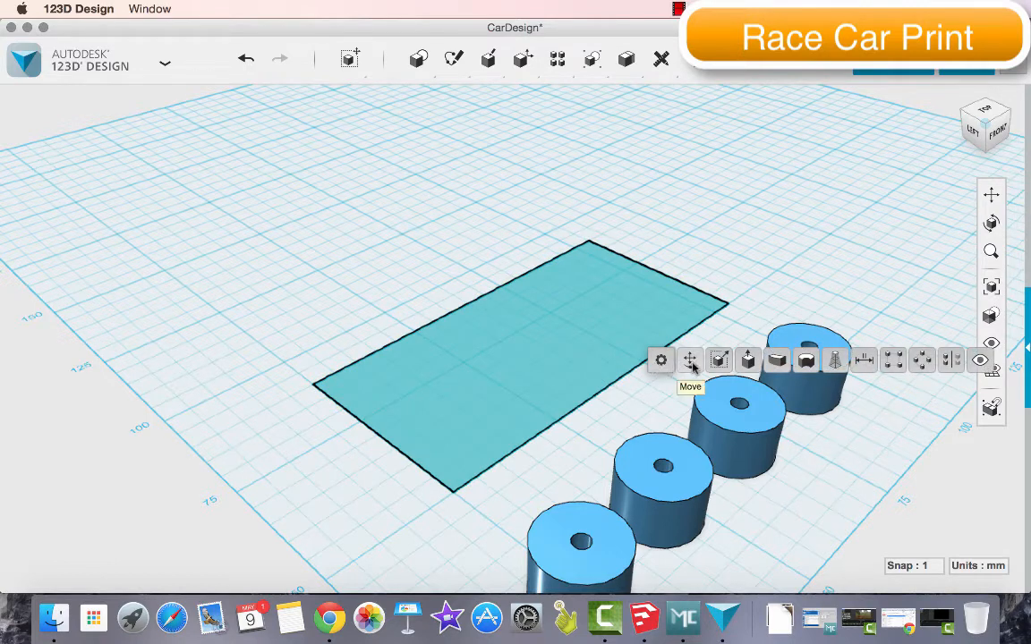
pyautogui.click(748, 360)
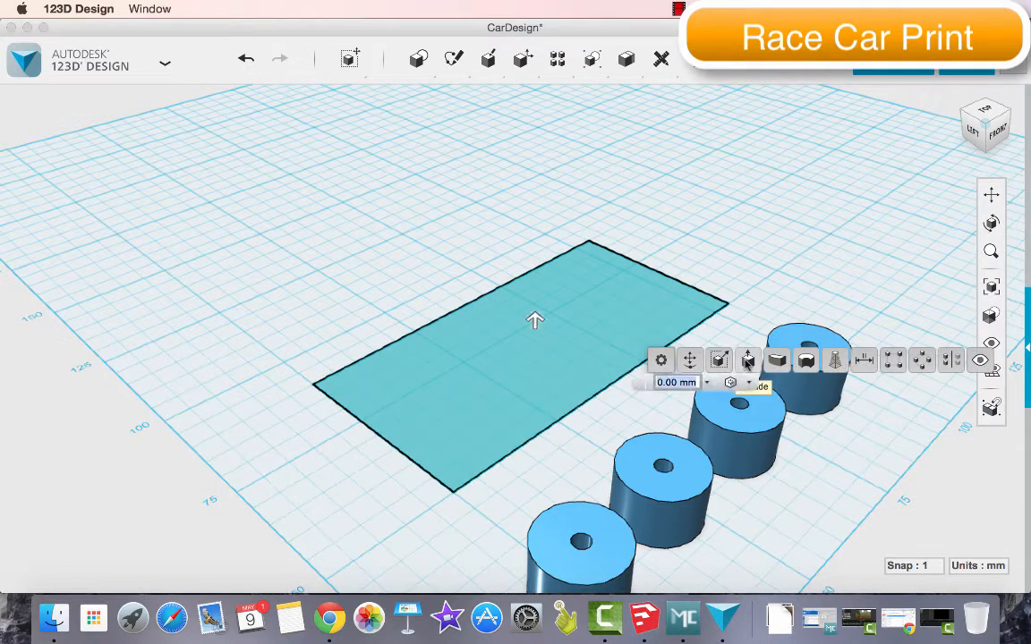
pyautogui.click(534, 321)
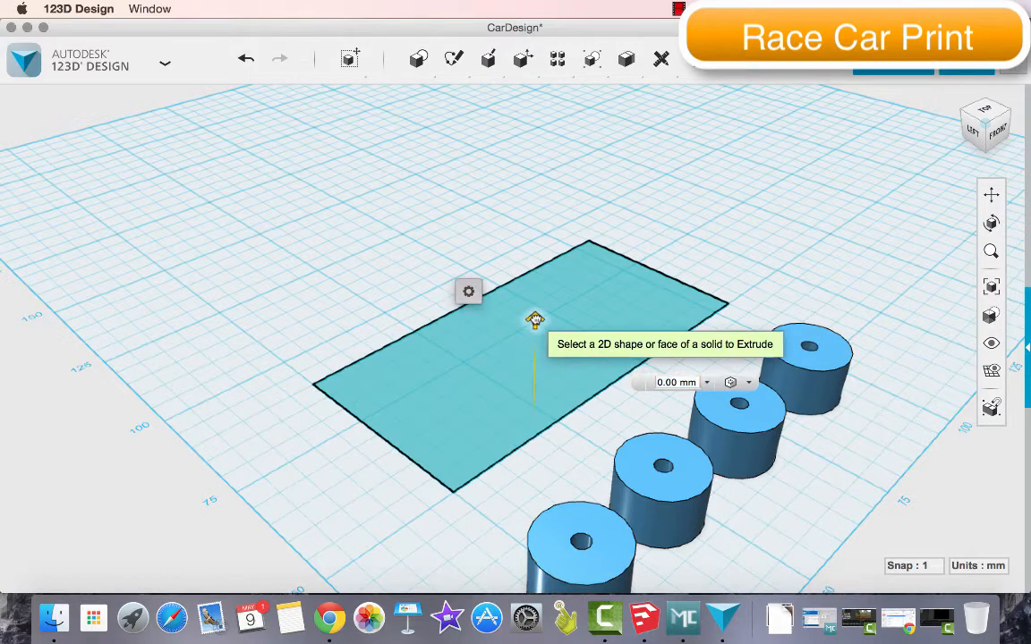
pyautogui.moveTo(534, 319); pyautogui.dragTo(518, 207)
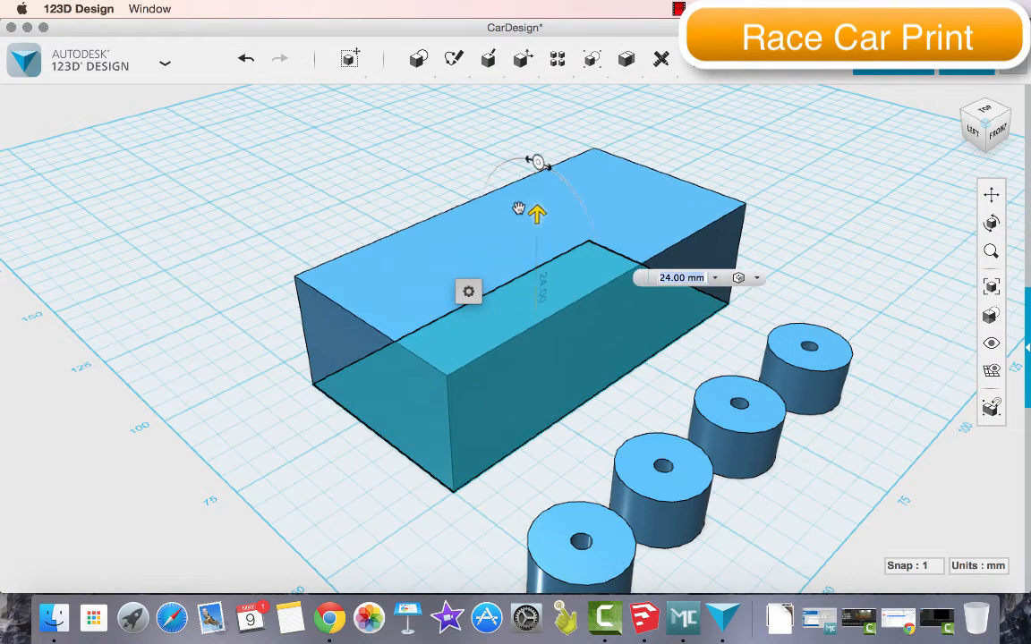
pyautogui.click(635, 244)
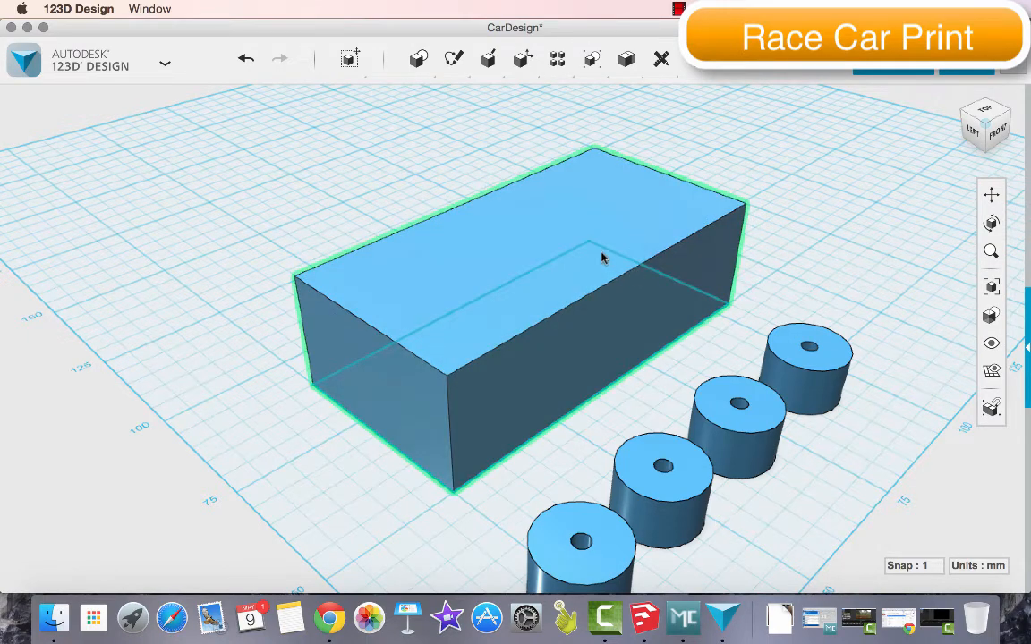
pyautogui.press('super+z')
# Extrude the 80 by 40 mm rectangle 40 mm upward to form the car body block
pyautogui.click(573, 310)
pyautogui.moveTo(600, 377)
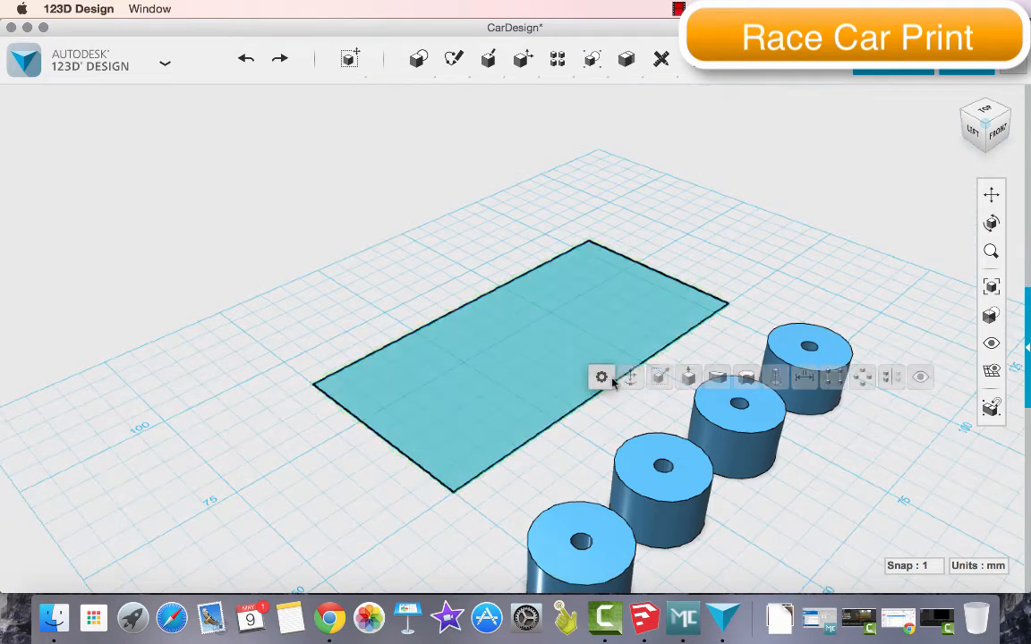
pyautogui.click(687, 377)
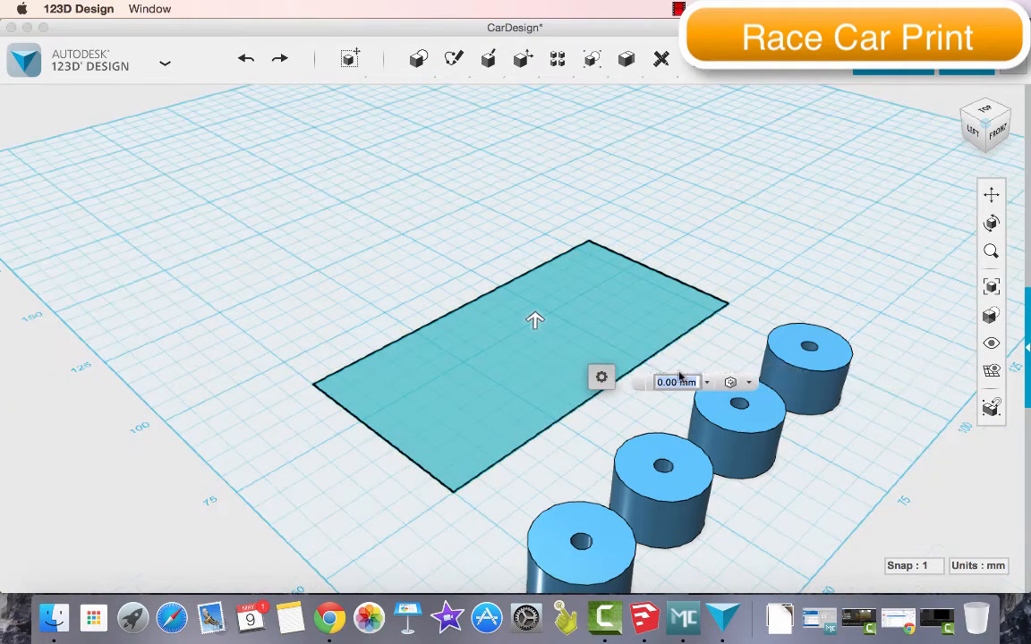
pyautogui.write('40')
pyautogui.press('Return')
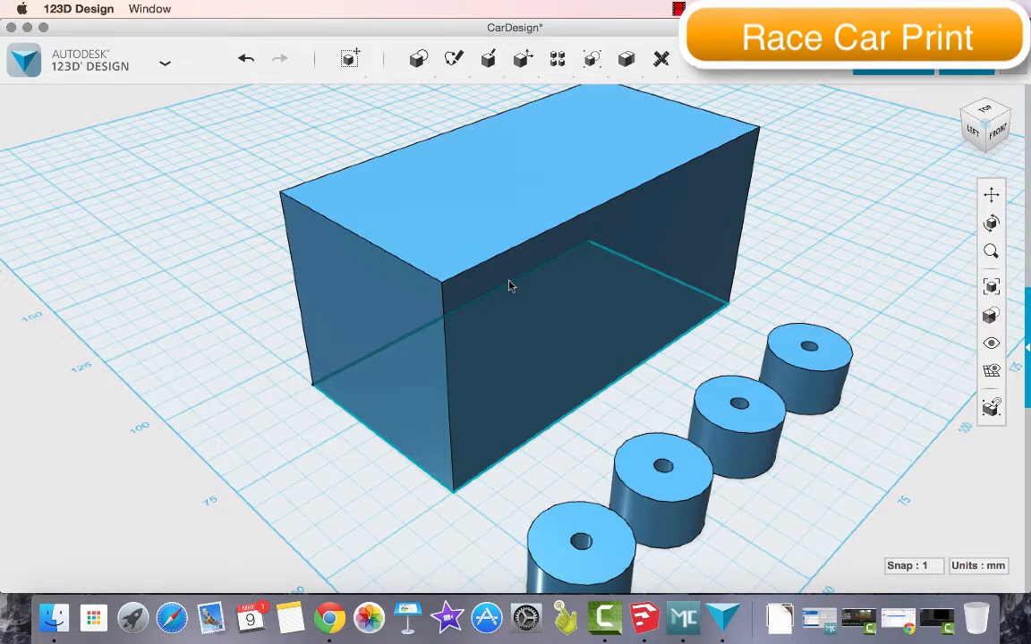
pyautogui.click(407, 172)
pyautogui.moveTo(448, 58)
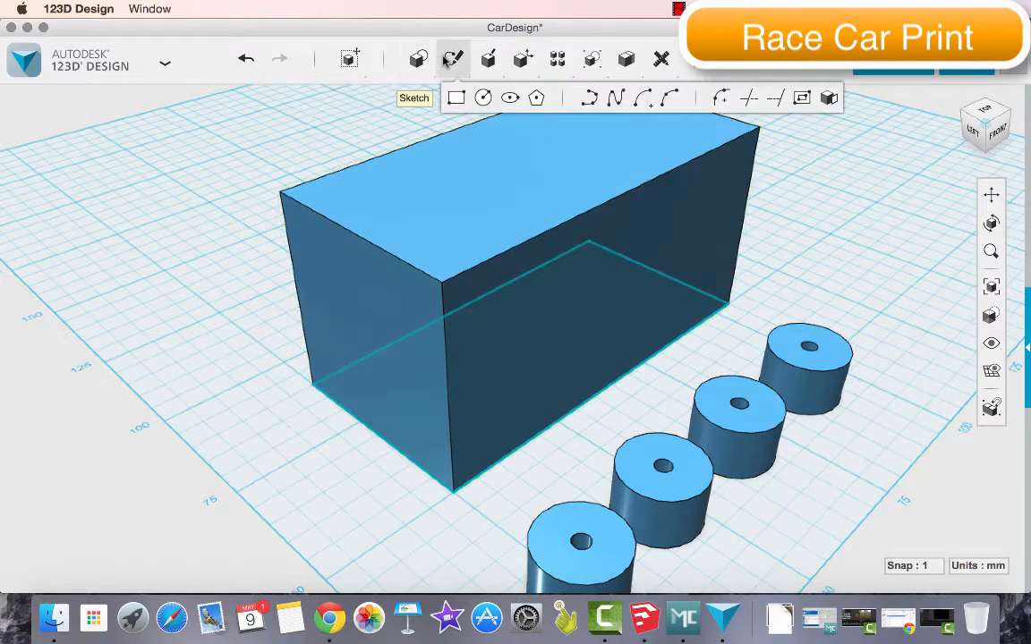
pyautogui.click(456, 101)
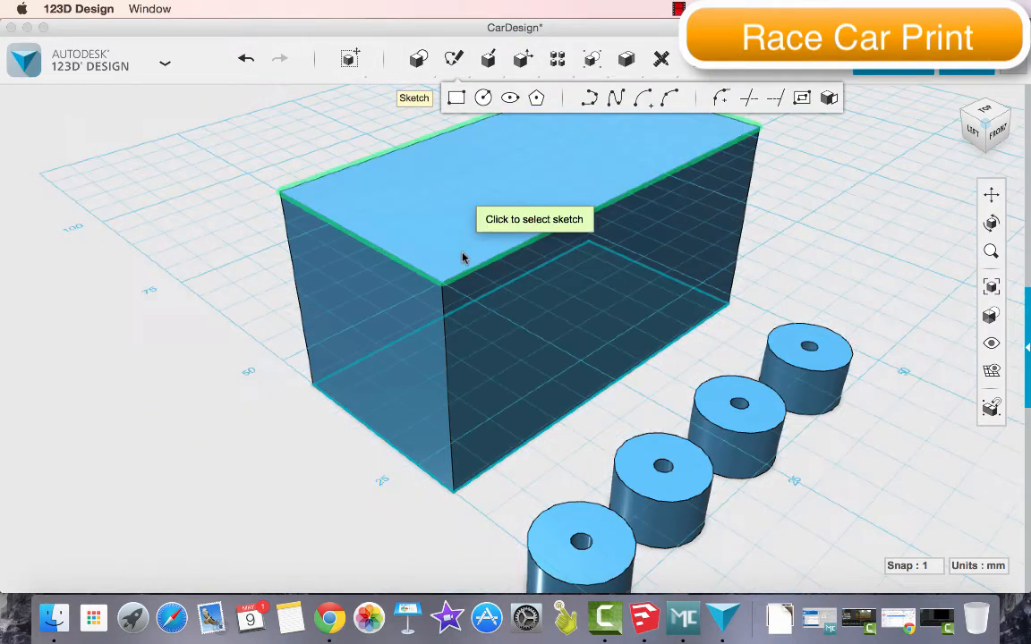
pyautogui.click(445, 286)
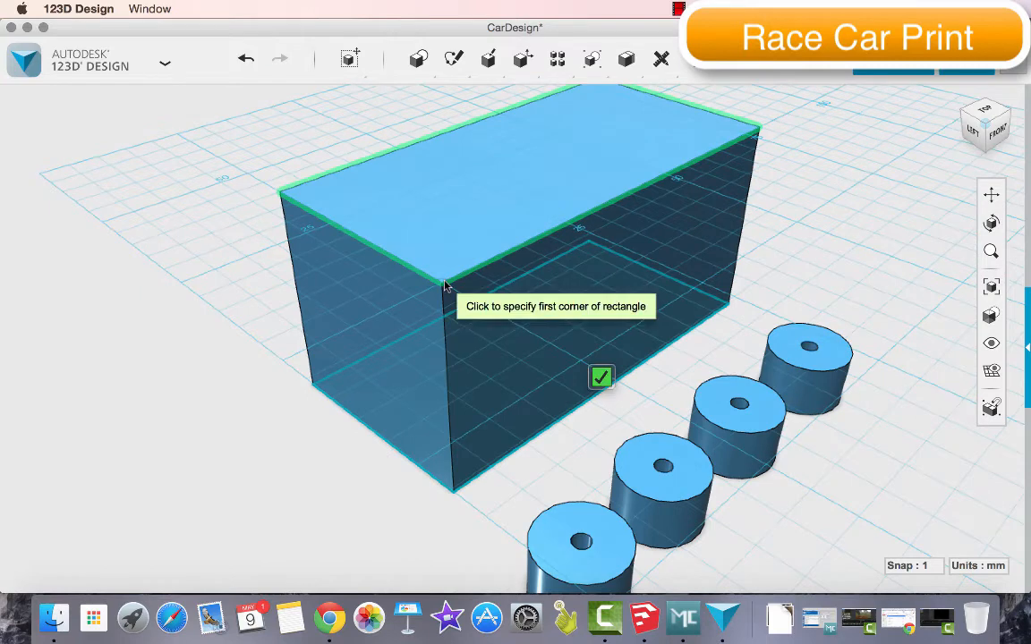
pyautogui.press('Escape')
# Sketch a rectangle 30 mm long and 40 mm wide on the block's top face, spanning its full width from the left end
pyautogui.moveTo(487, 59)
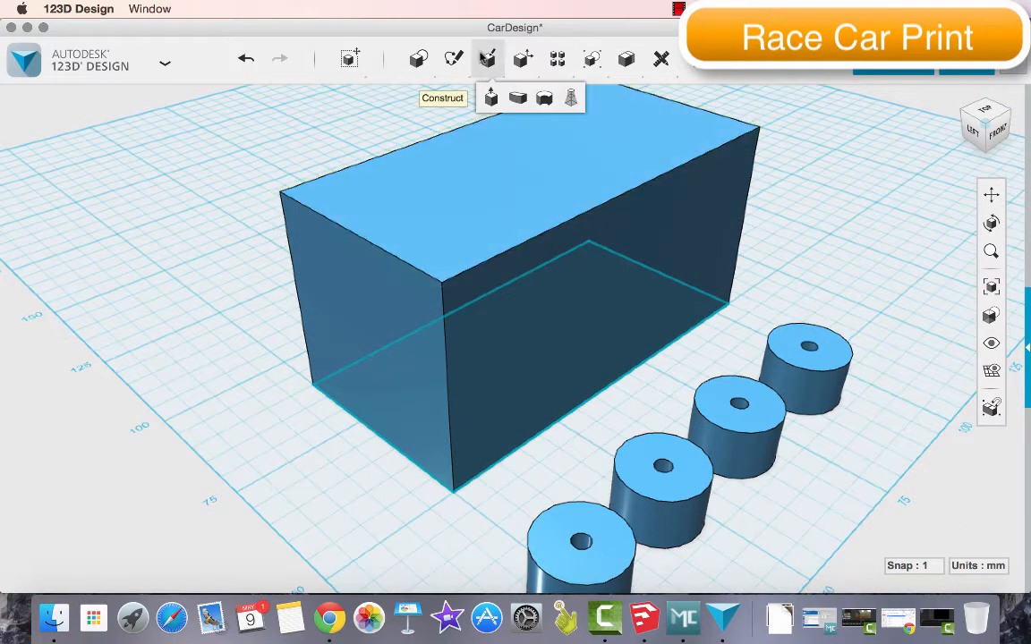
pyautogui.moveTo(454, 58)
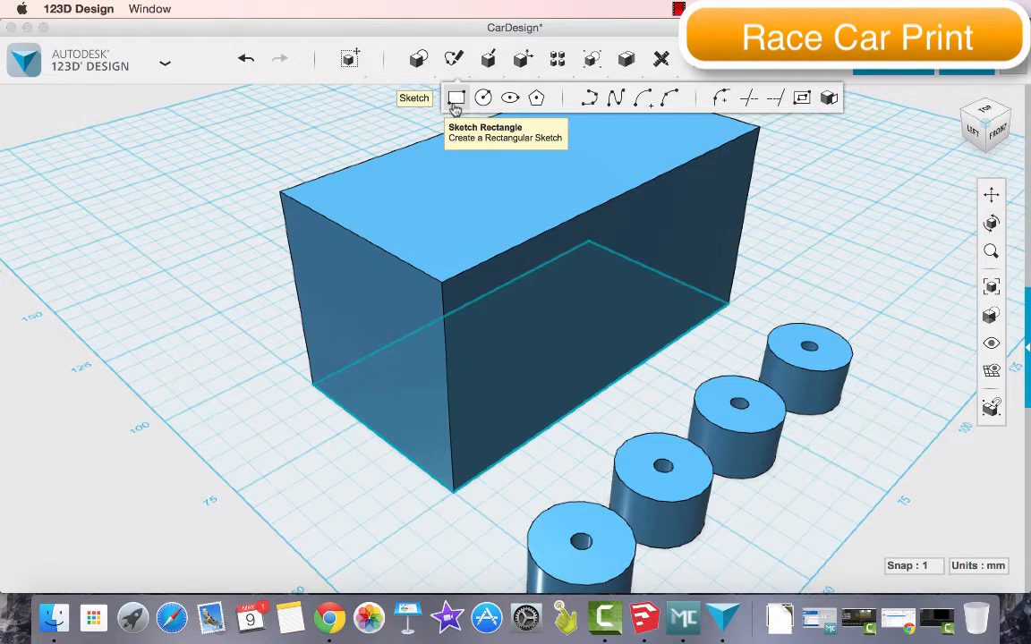
pyautogui.click(456, 100)
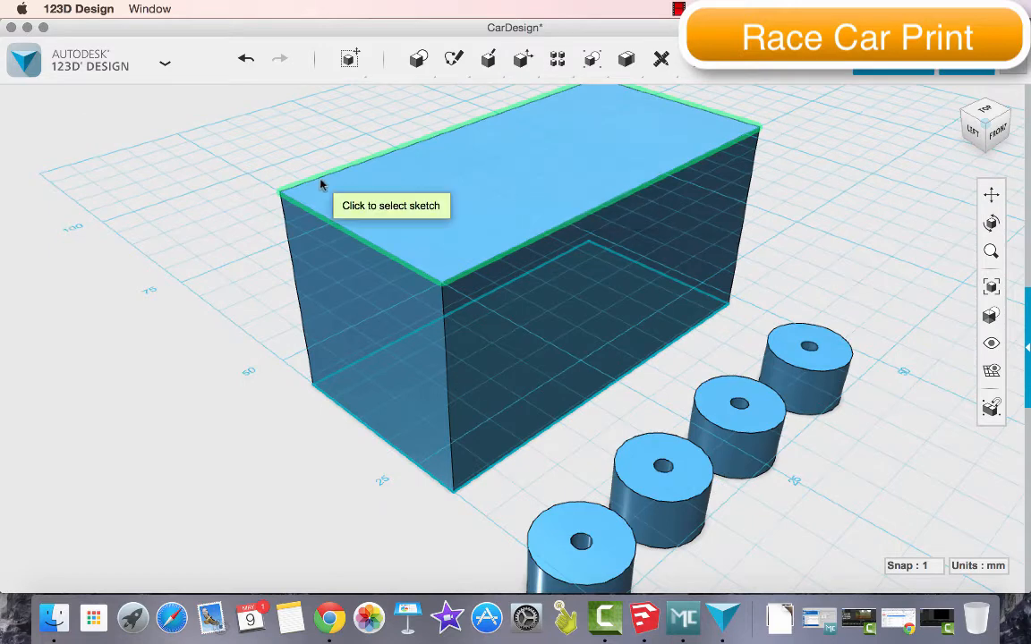
pyautogui.click(283, 195)
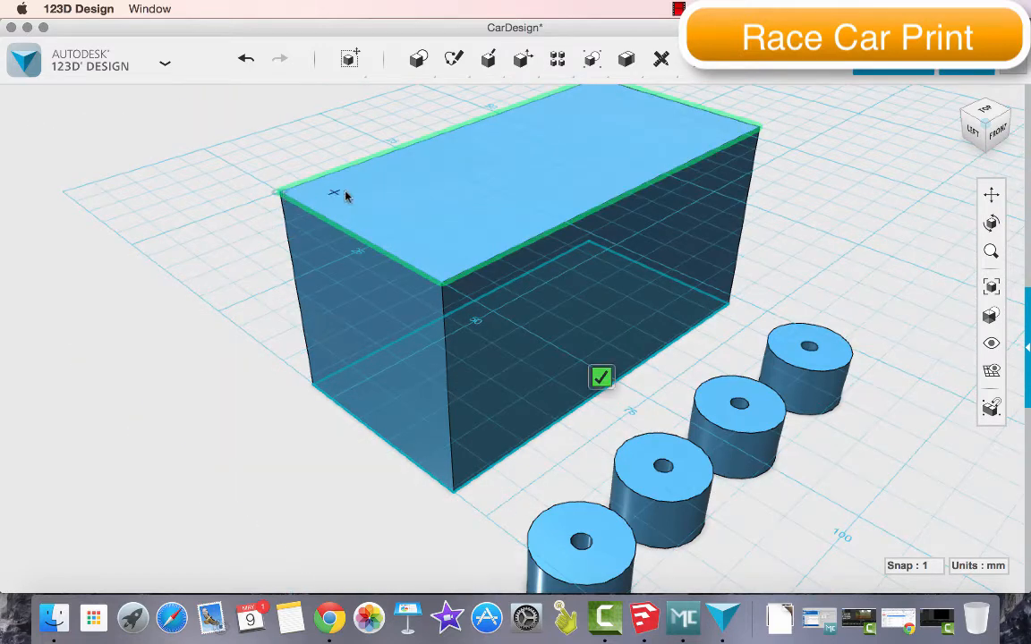
pyautogui.click(279, 193)
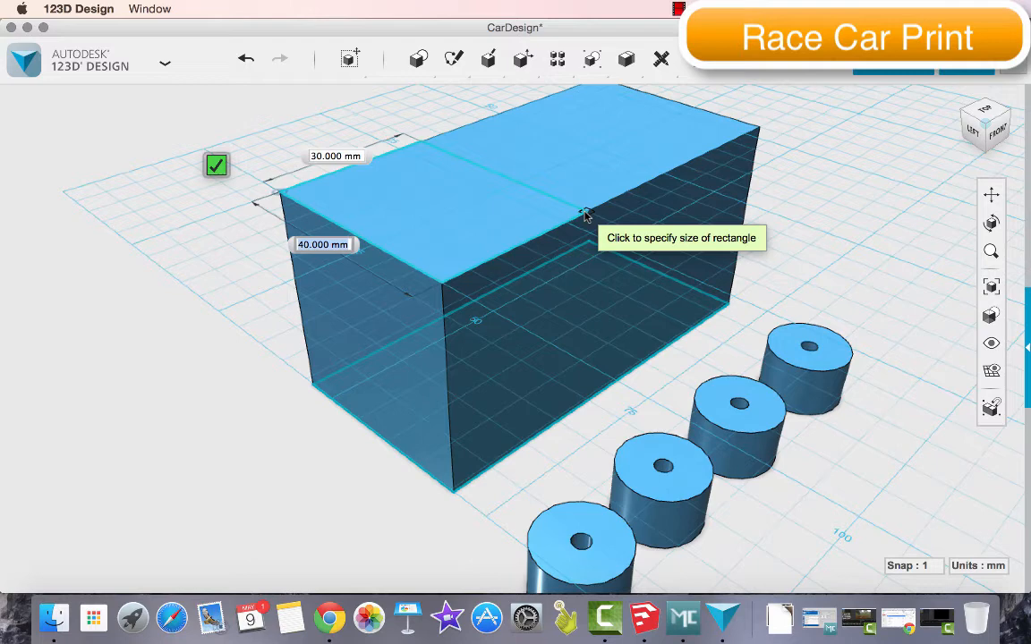
pyautogui.click(584, 215)
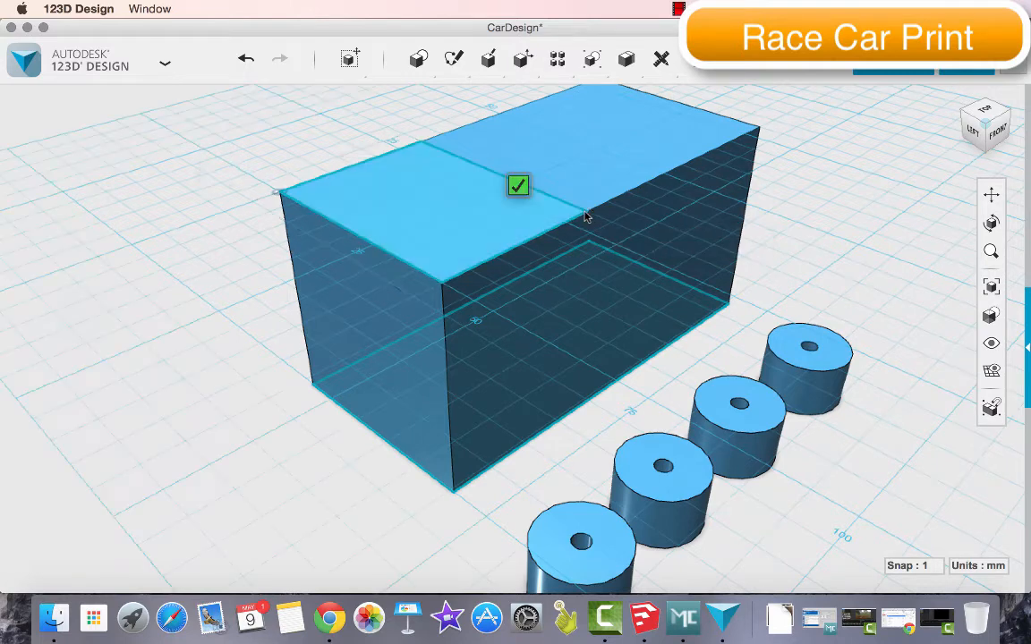
pyautogui.click(519, 186)
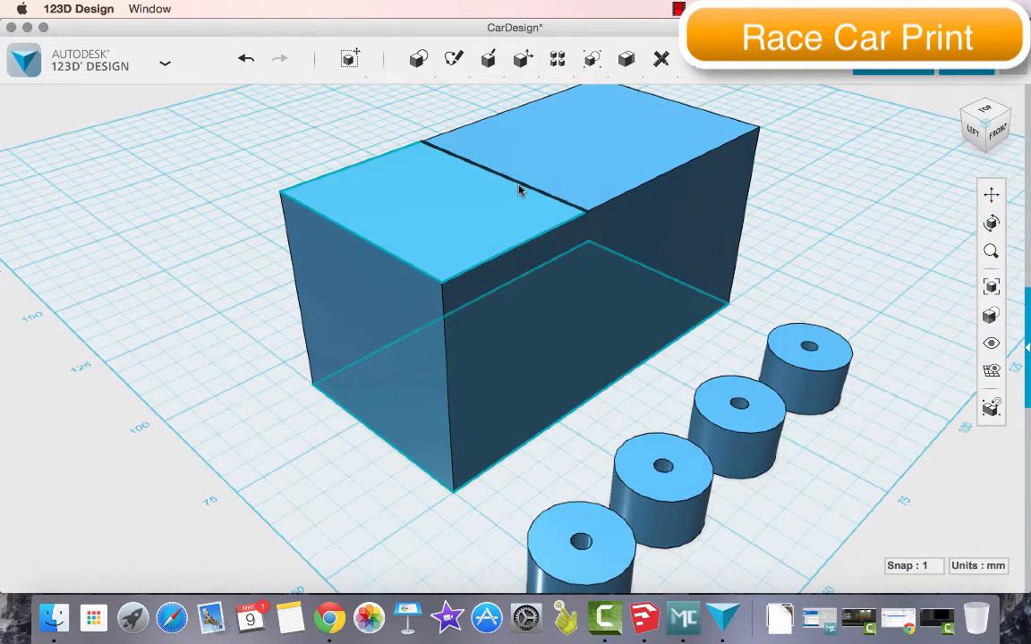
# Extrude the 30 by 40 mm rectangle 20 mm down to cut a step into the block, and delete the leftover sketch
pyautogui.click(443, 206)
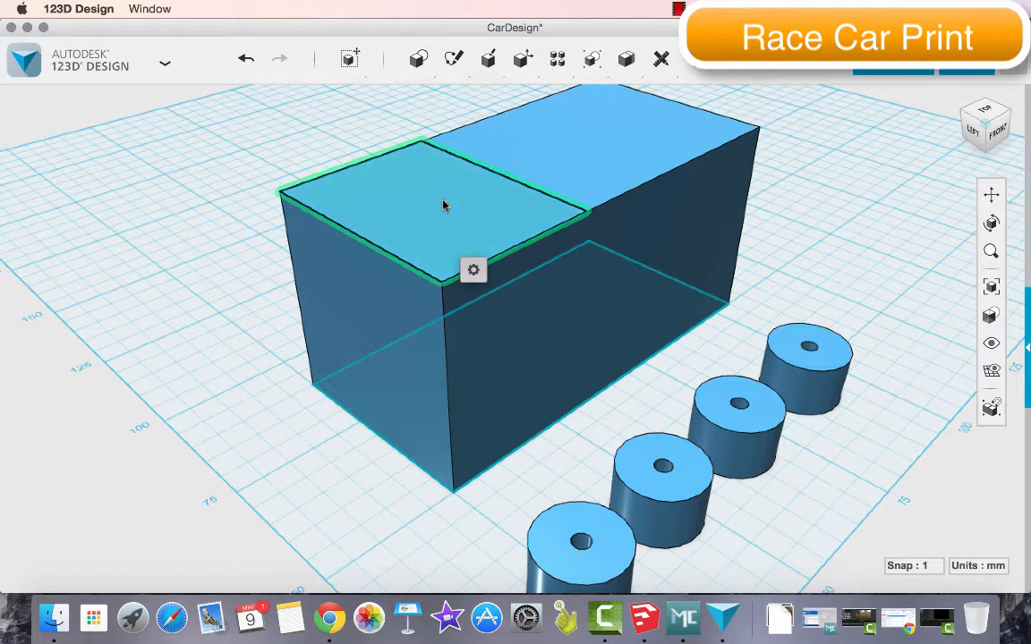
pyautogui.moveTo(473, 270)
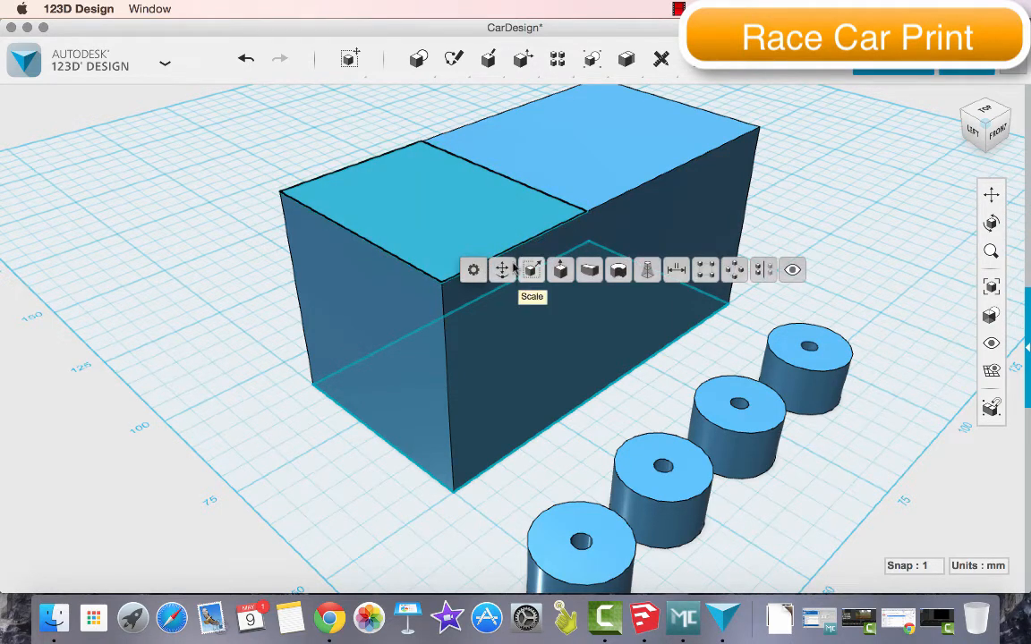
pyautogui.click(563, 270)
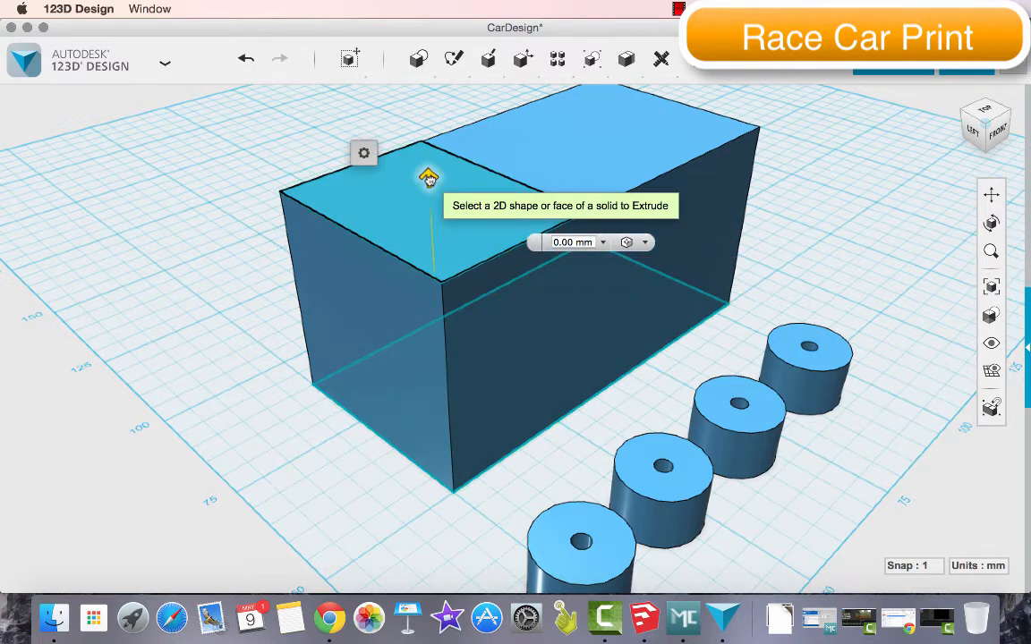
pyautogui.moveTo(430, 180); pyautogui.dragTo(421, 289)
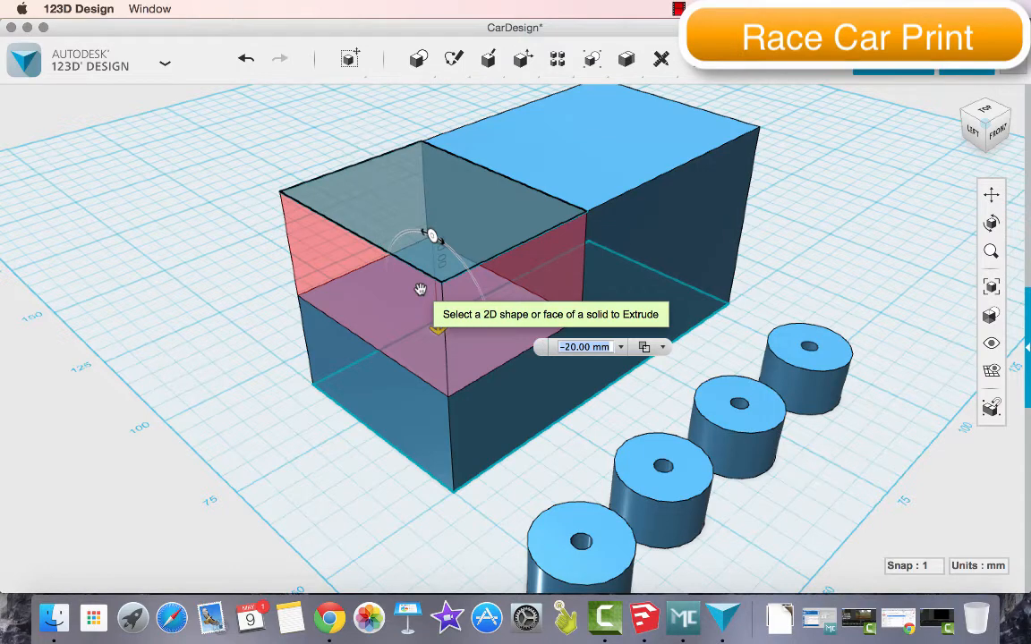
pyautogui.press('Return')
pyautogui.click(450, 272)
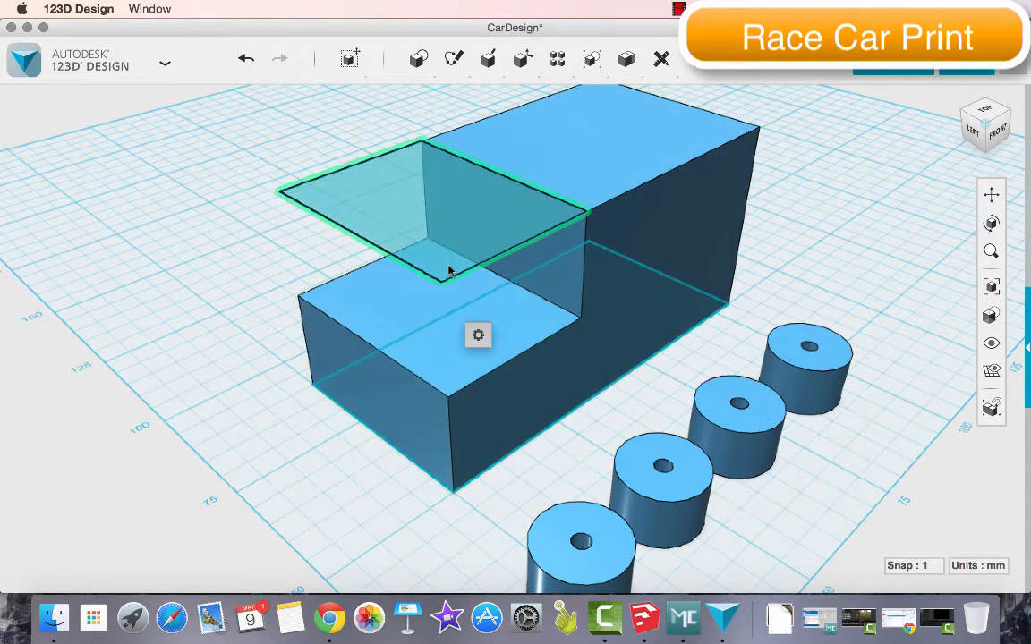
pyautogui.press('Delete')
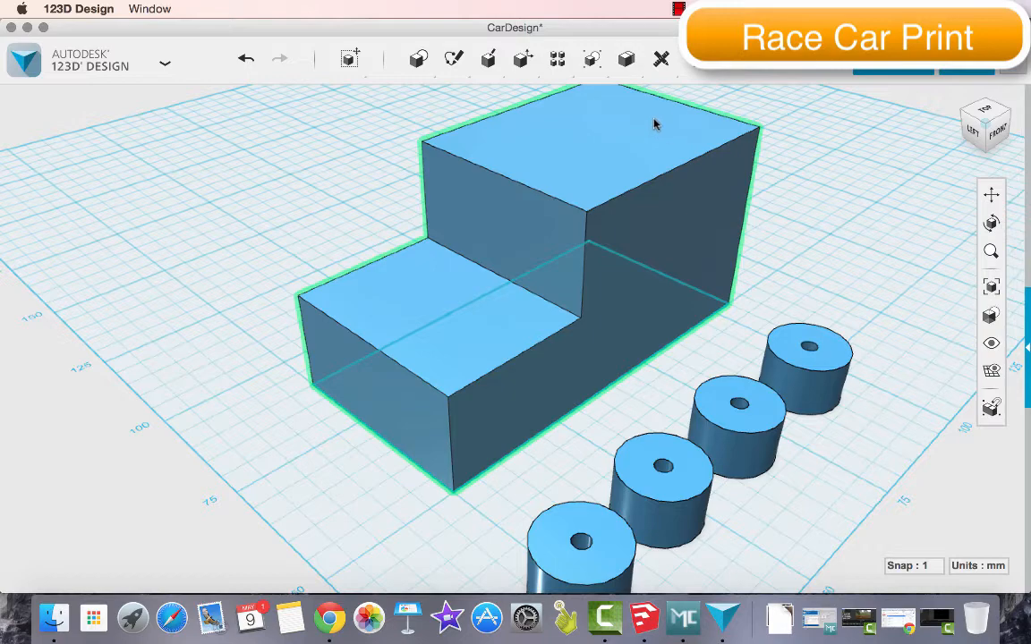
# Sketch a rectangle of about 40 by 30 mm on the taller section's top face, inset from all its edges
pyautogui.click(984, 109)
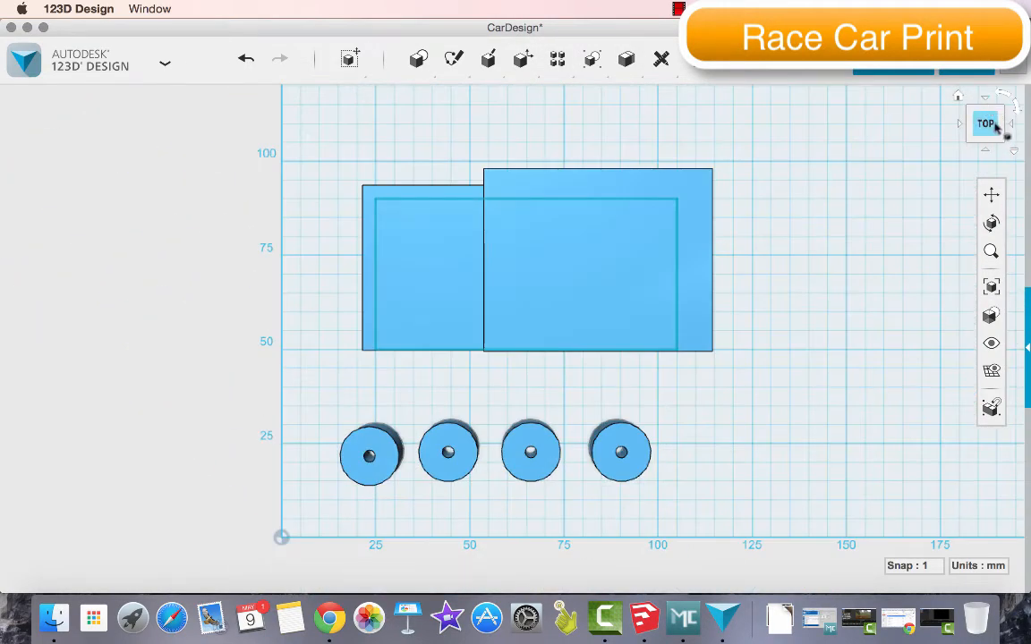
pyautogui.click(1003, 144)
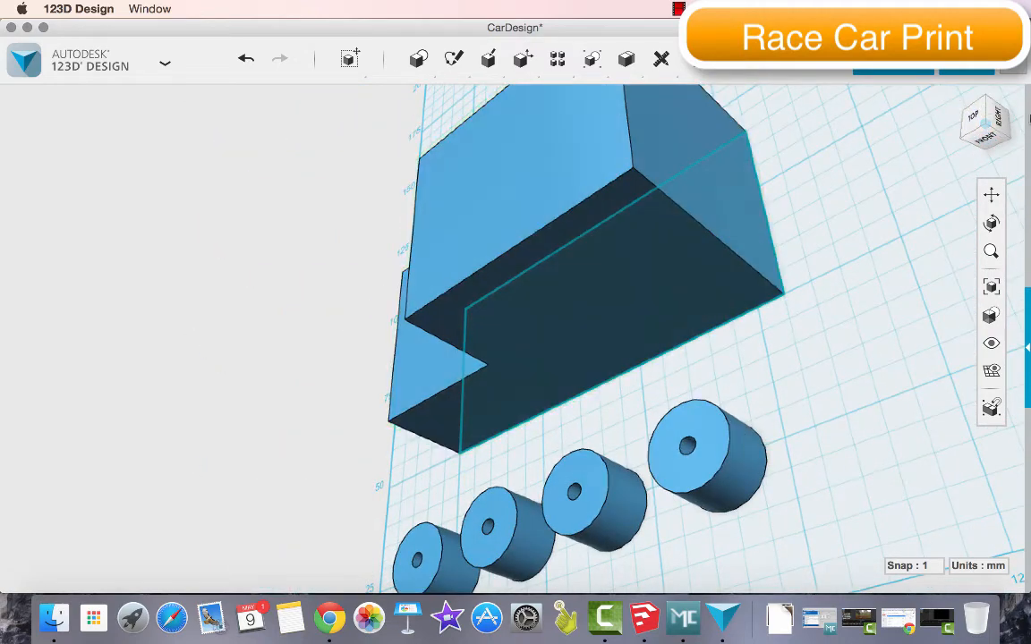
pyautogui.moveTo(970, 114); pyautogui.dragTo(986, 137)
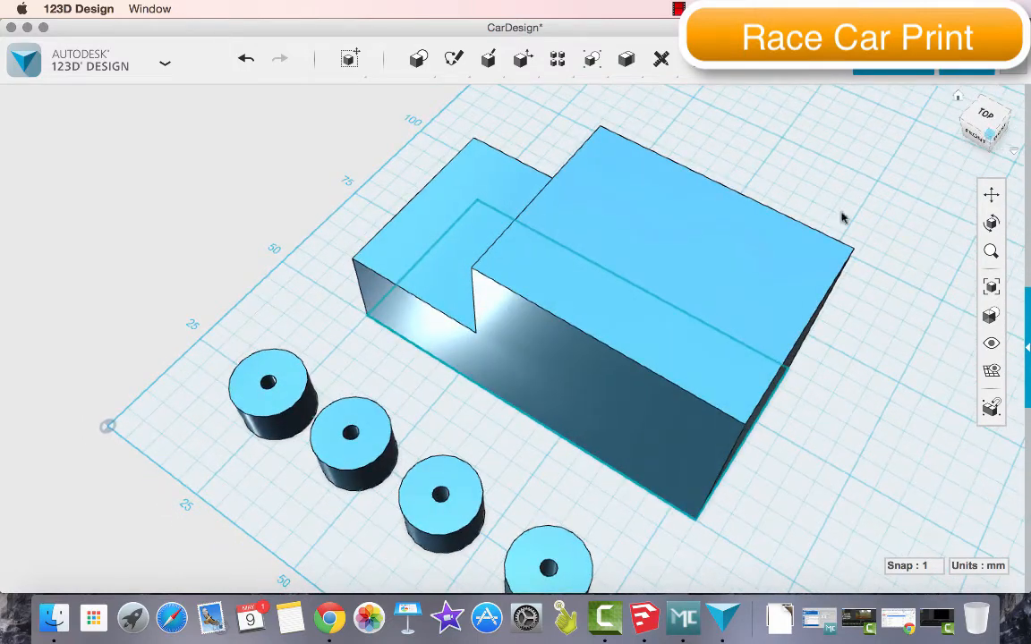
pyautogui.moveTo(486, 61)
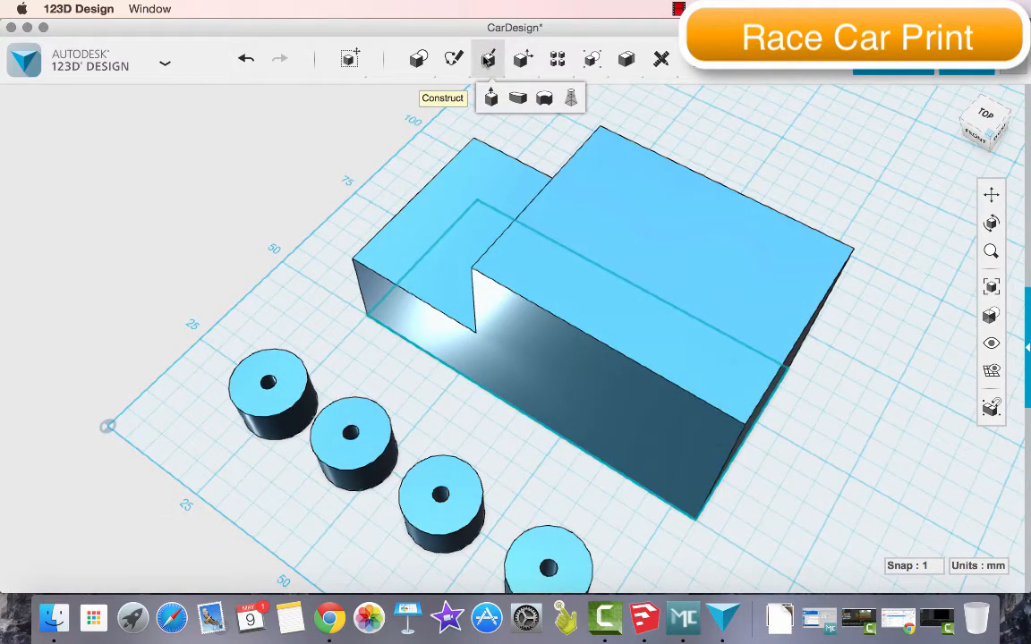
pyautogui.moveTo(454, 59)
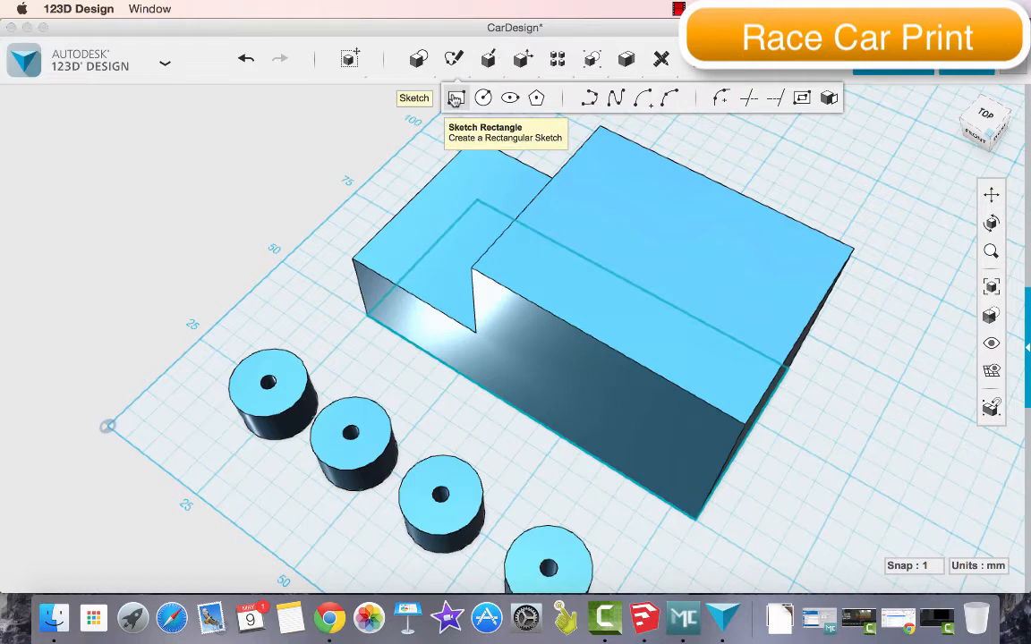
pyautogui.click(455, 98)
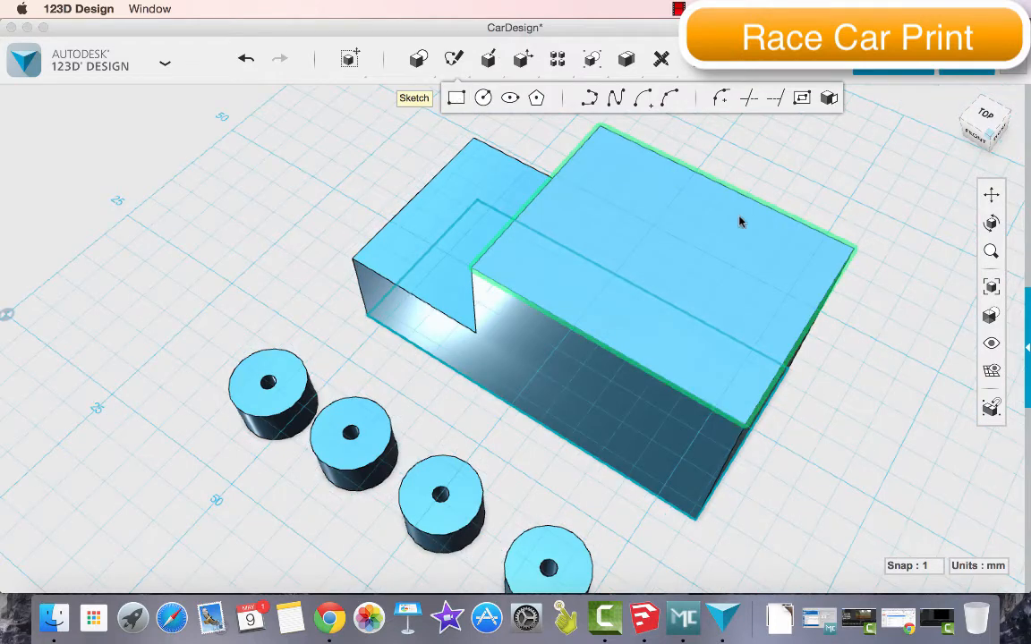
pyautogui.click(814, 259)
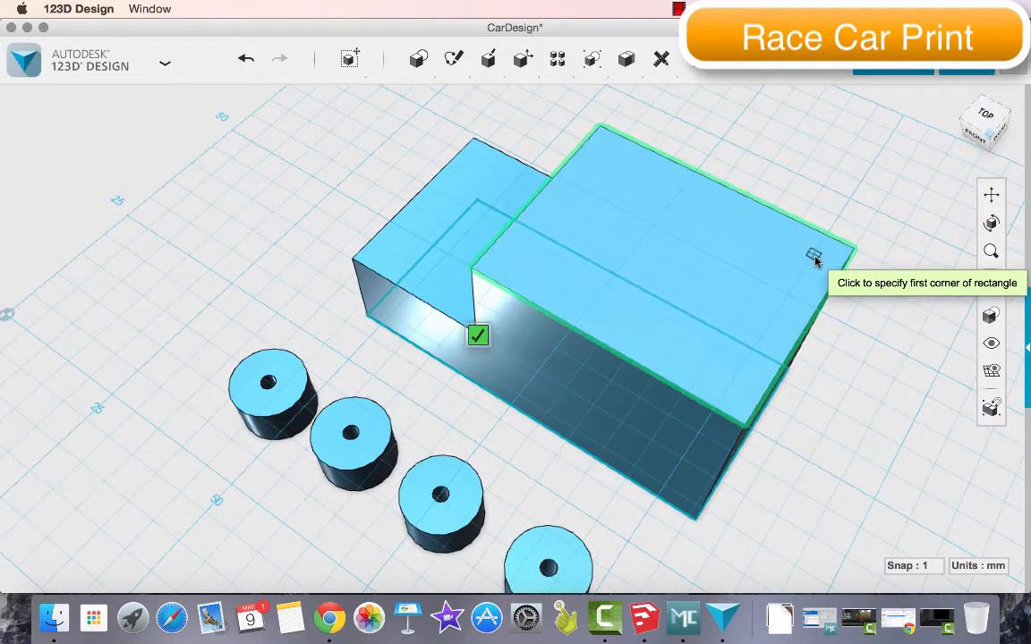
pyautogui.click(814, 258)
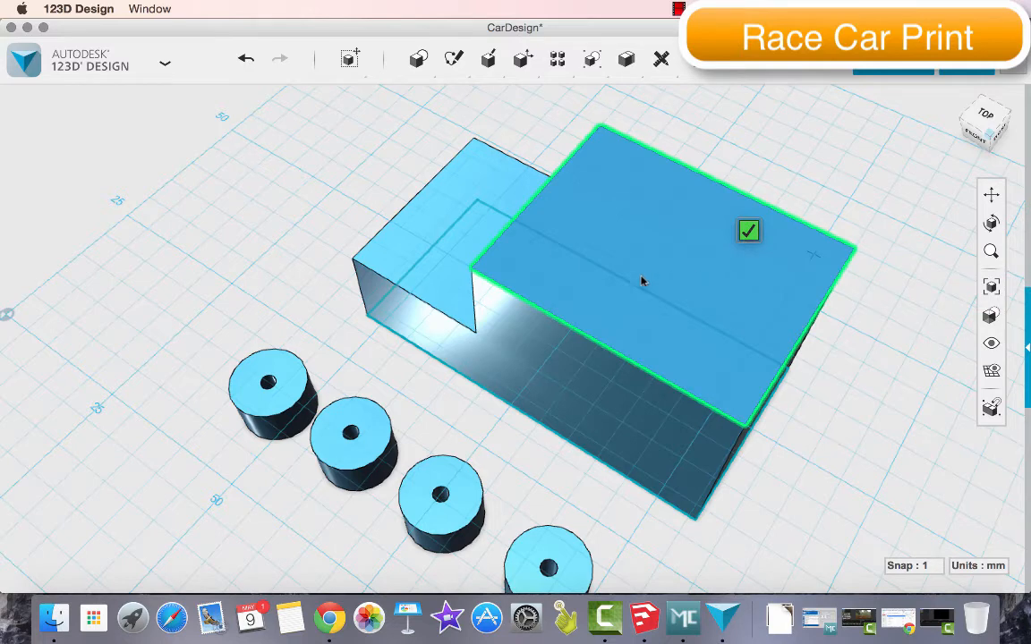
pyautogui.click(515, 267)
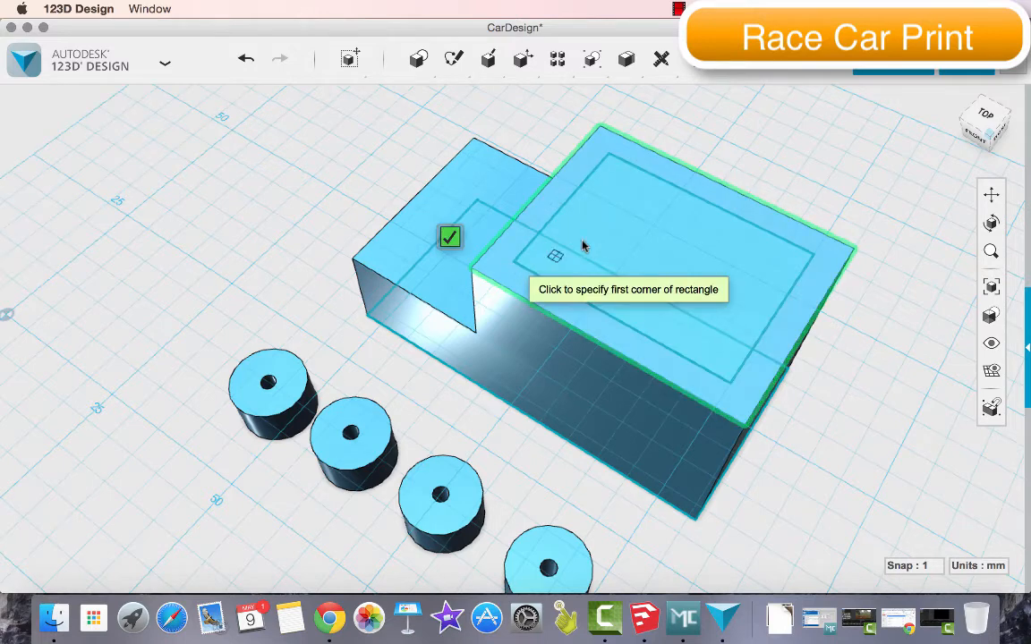
pyautogui.press('Escape')
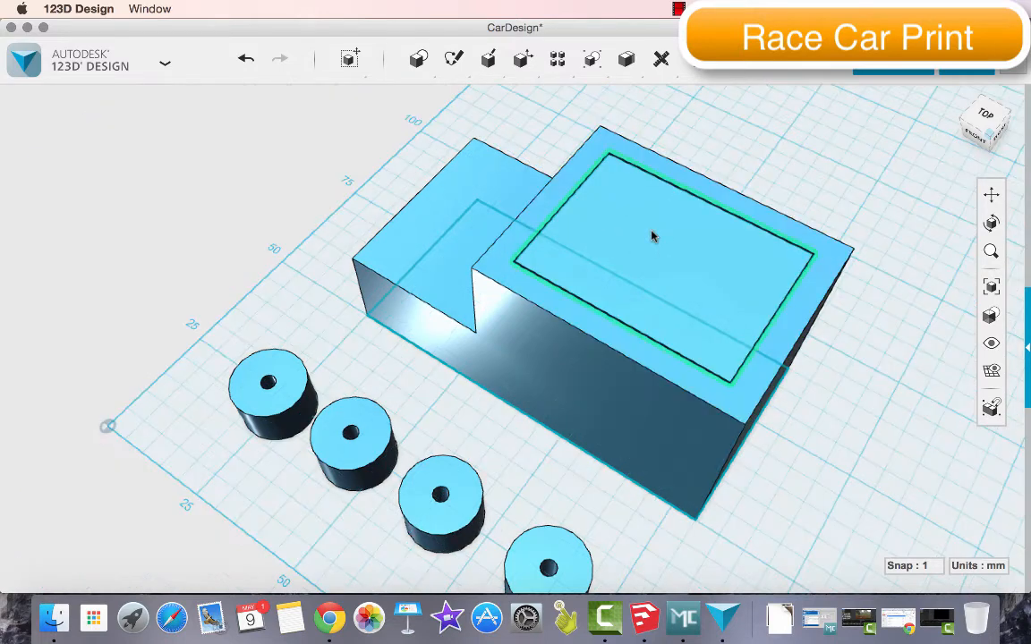
# Extrude the inset rectangle on the taller section's top face 20 mm down to cut an open pocket
pyautogui.moveTo(686, 246)
pyautogui.moveTo(718, 316)
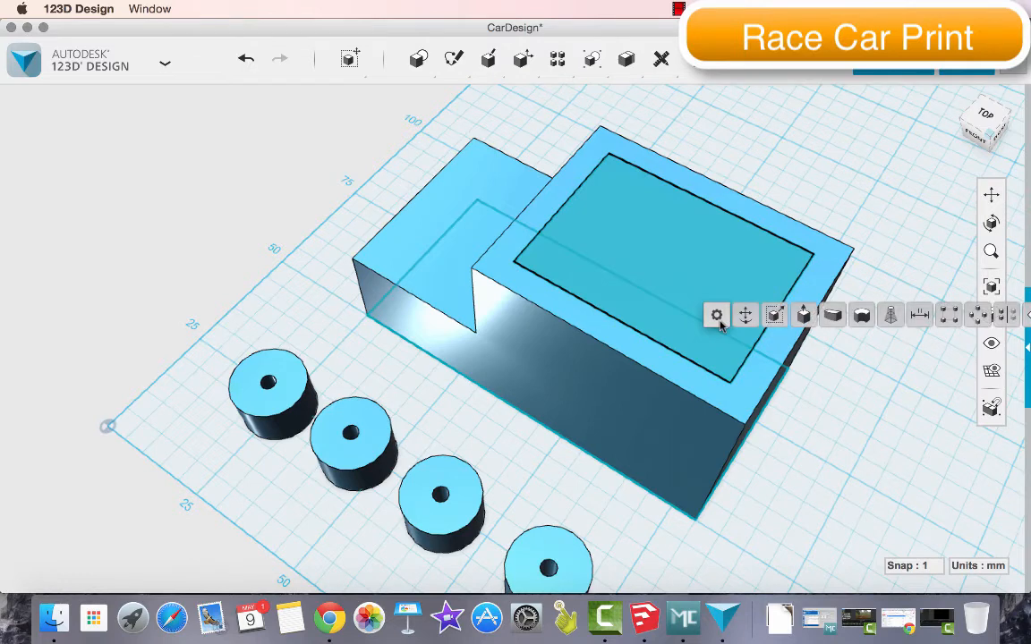
pyautogui.click(804, 314)
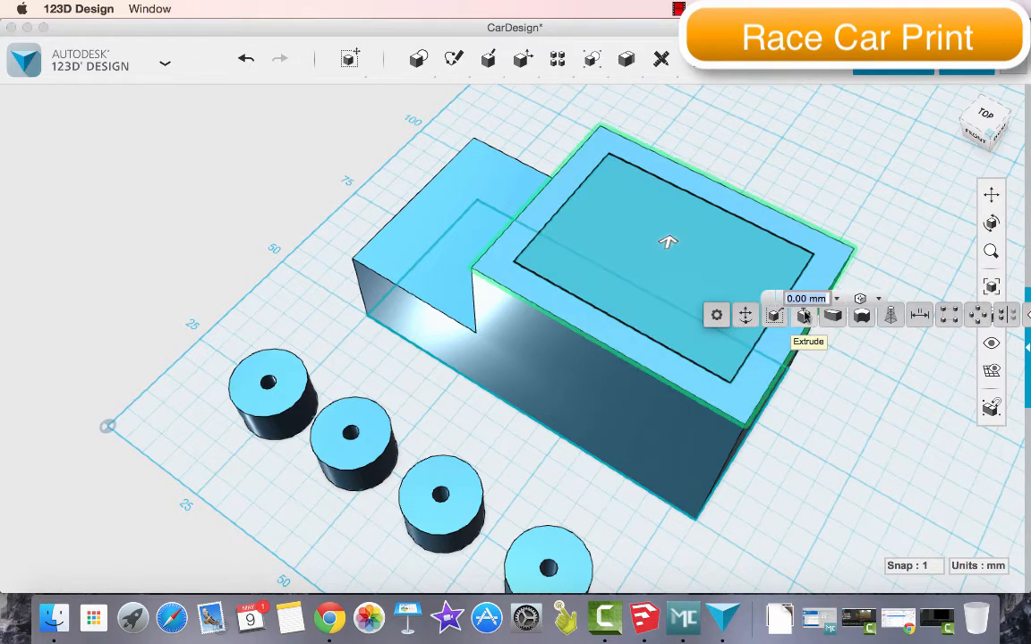
pyautogui.click(685, 257)
pyautogui.moveTo(667, 241); pyautogui.dragTo(666, 319)
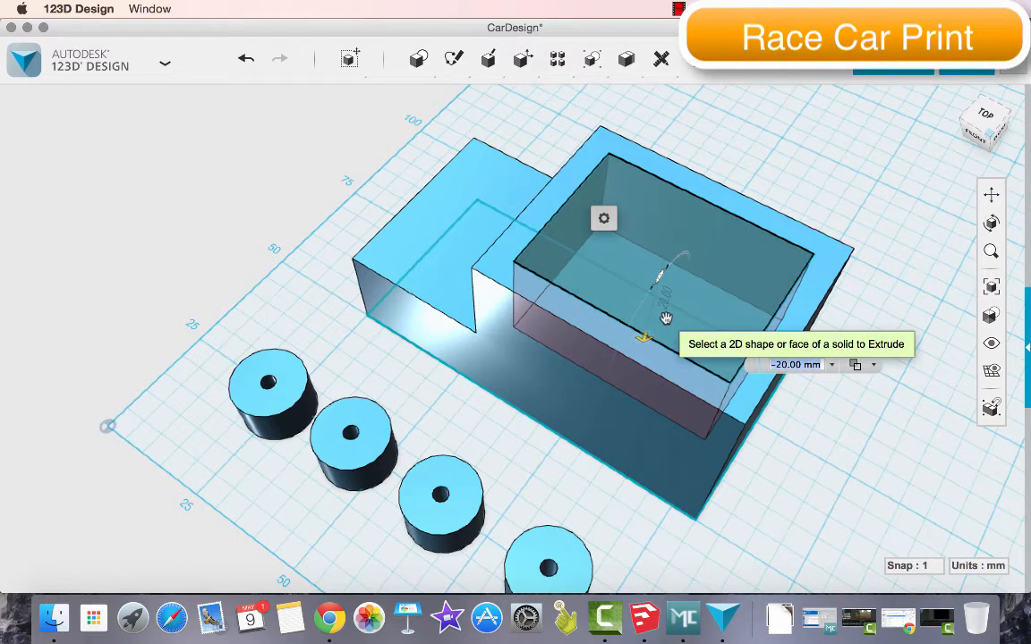
pyautogui.press('Return')
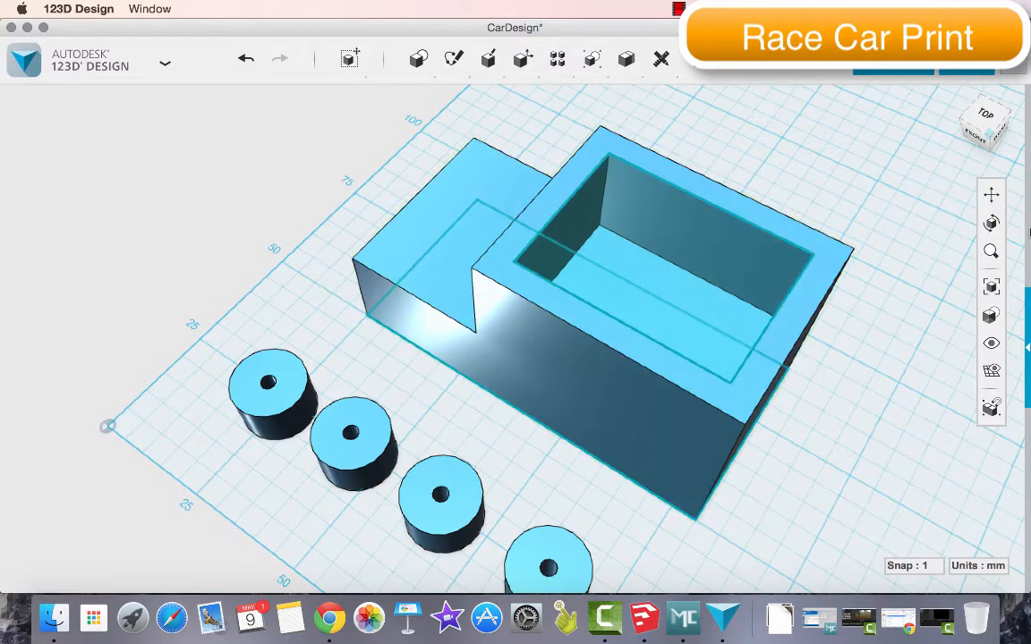
# Sketch a 25 mm diameter circle on the body's long side face, centred on its bottom edge beneath the lower step
pyautogui.moveTo(976, 134)
pyautogui.mouseDown()
pyautogui.moveTo(1008, 104)
pyautogui.moveTo(1019, 125)
pyautogui.moveTo(989, 143)
pyautogui.moveTo(954, 128)
pyautogui.moveTo(988, 143)
pyautogui.moveTo(997, 113)
pyautogui.moveTo(995, 132)
pyautogui.moveTo(978, 123)
pyautogui.moveTo(988, 119)
pyautogui.mouseUp()
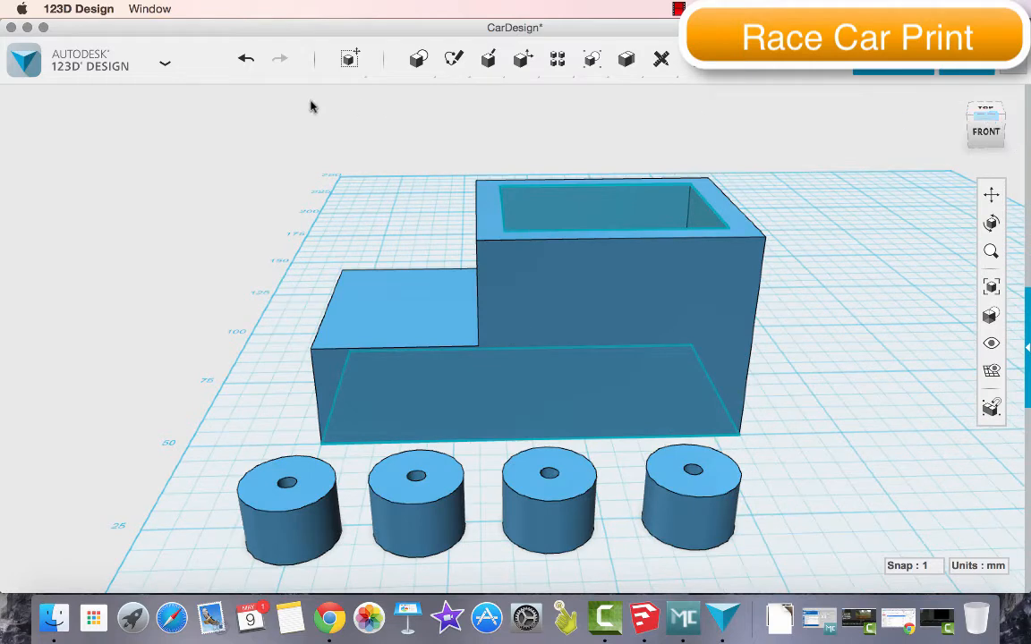
pyautogui.moveTo(418, 59)
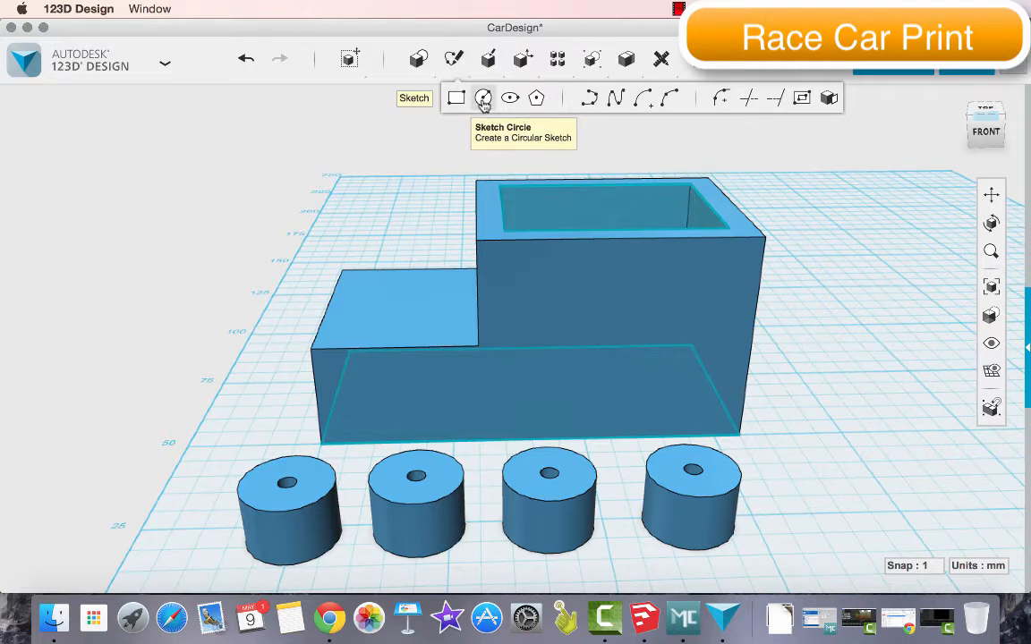
pyautogui.click(483, 100)
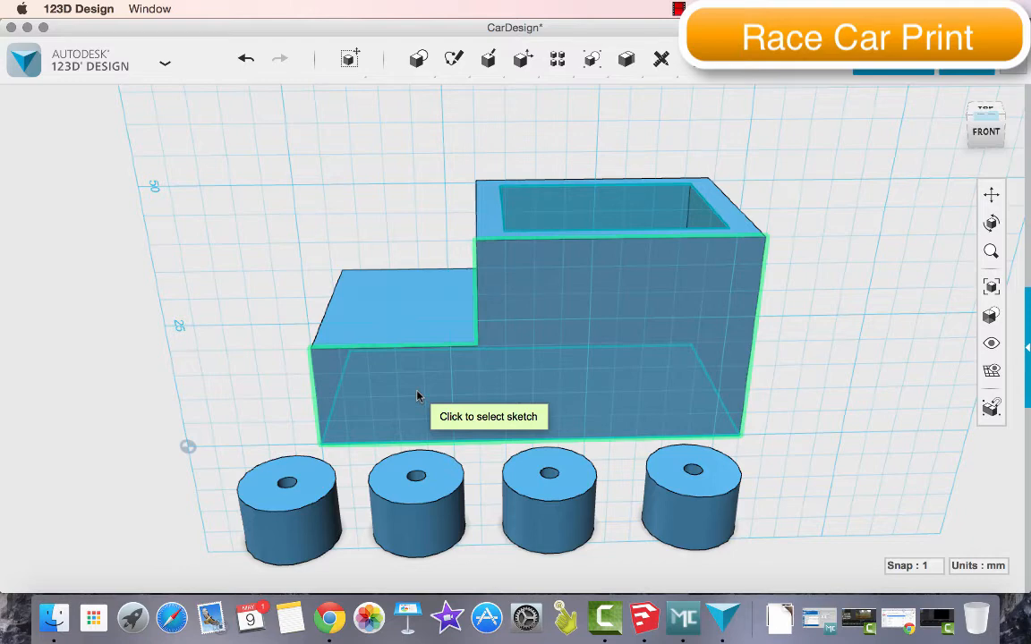
pyautogui.click(417, 397)
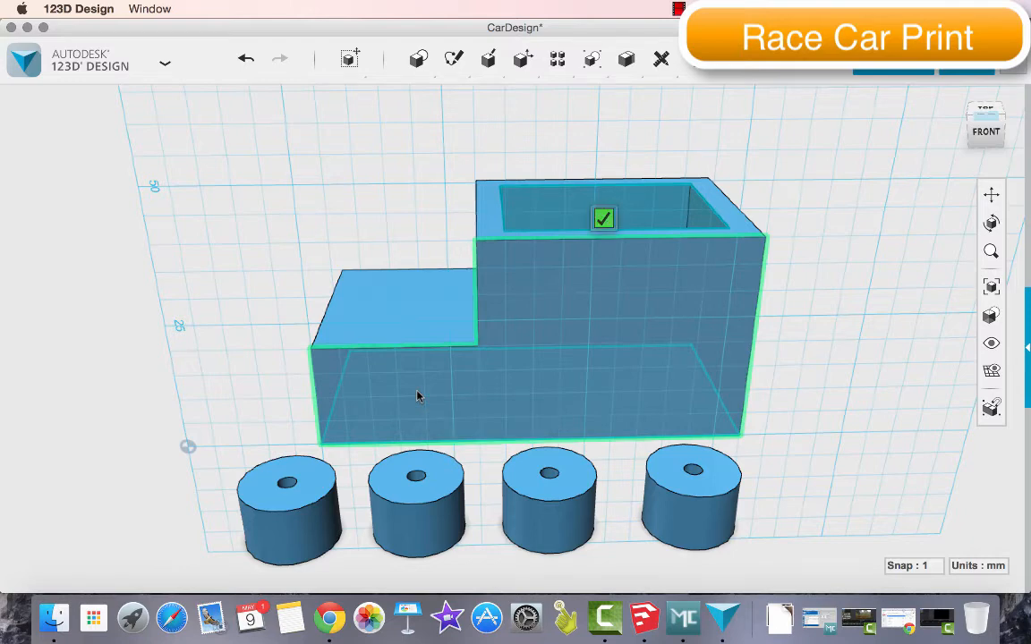
pyautogui.click(397, 442)
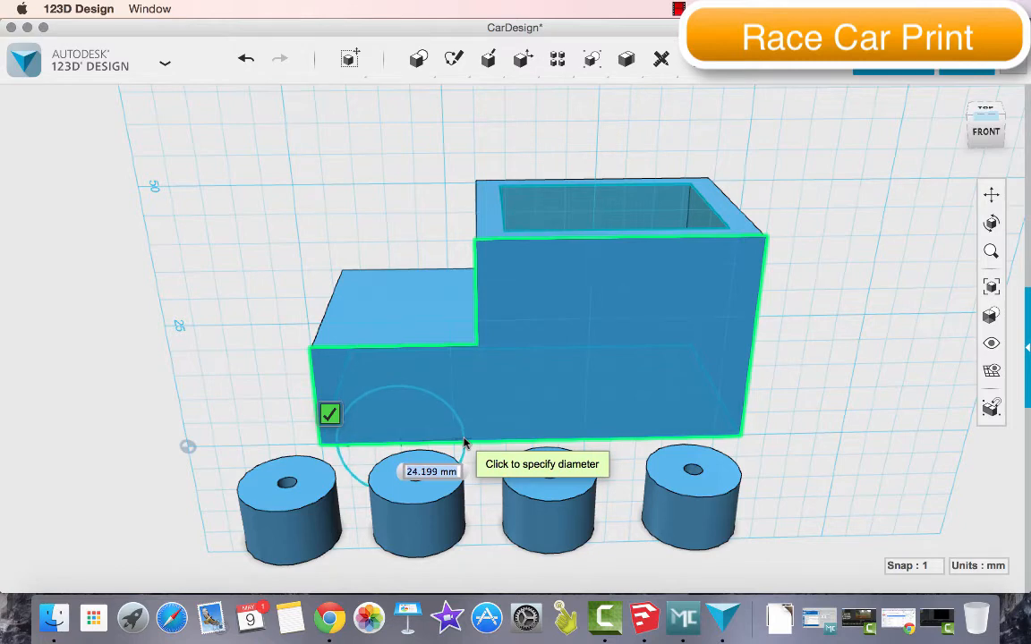
pyautogui.write('25')
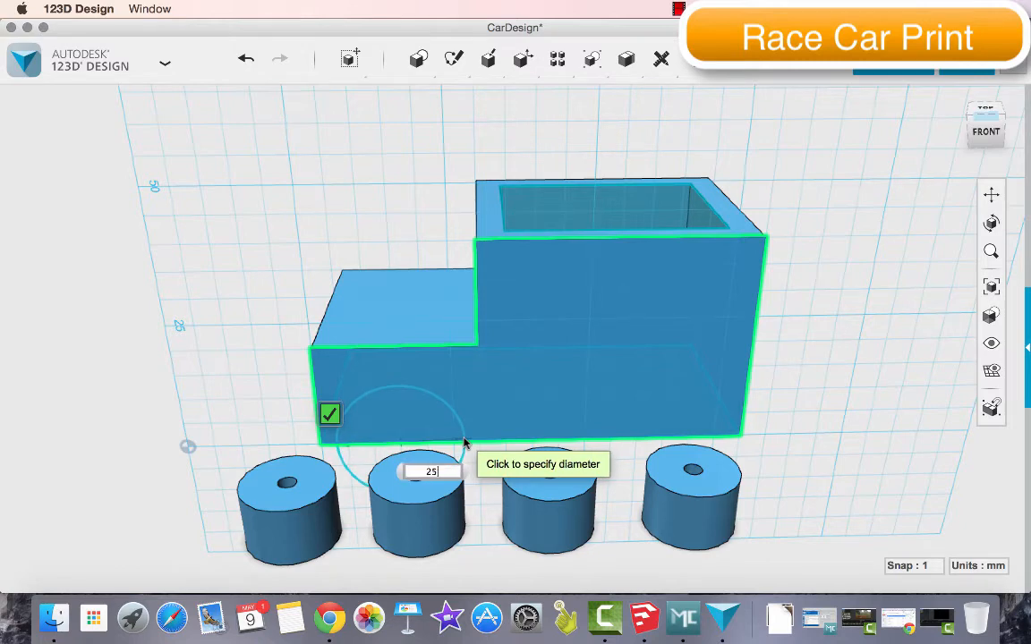
pyautogui.press('Return')
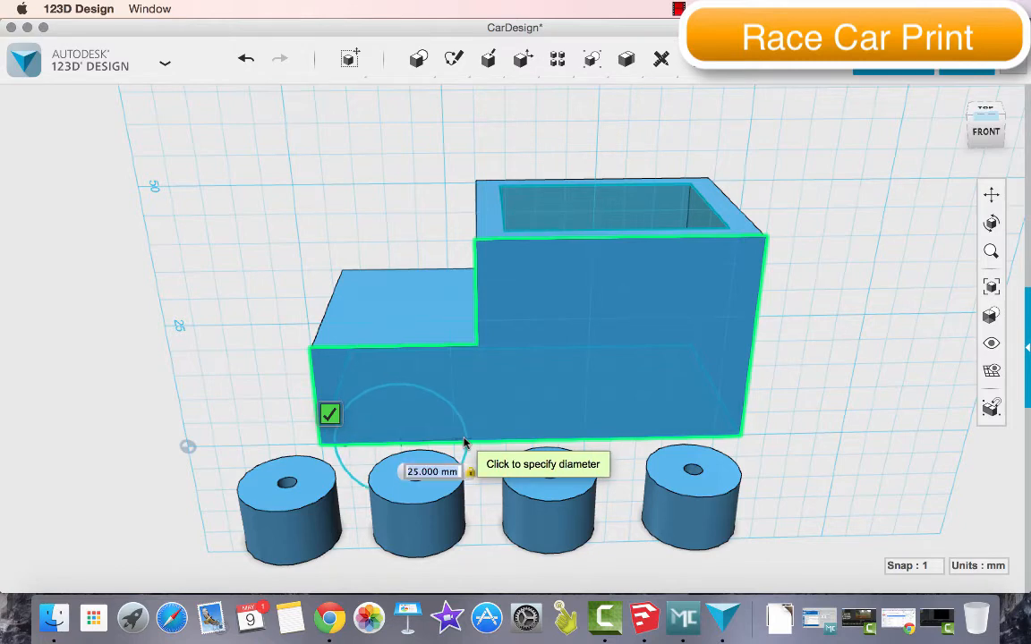
pyautogui.click(465, 442)
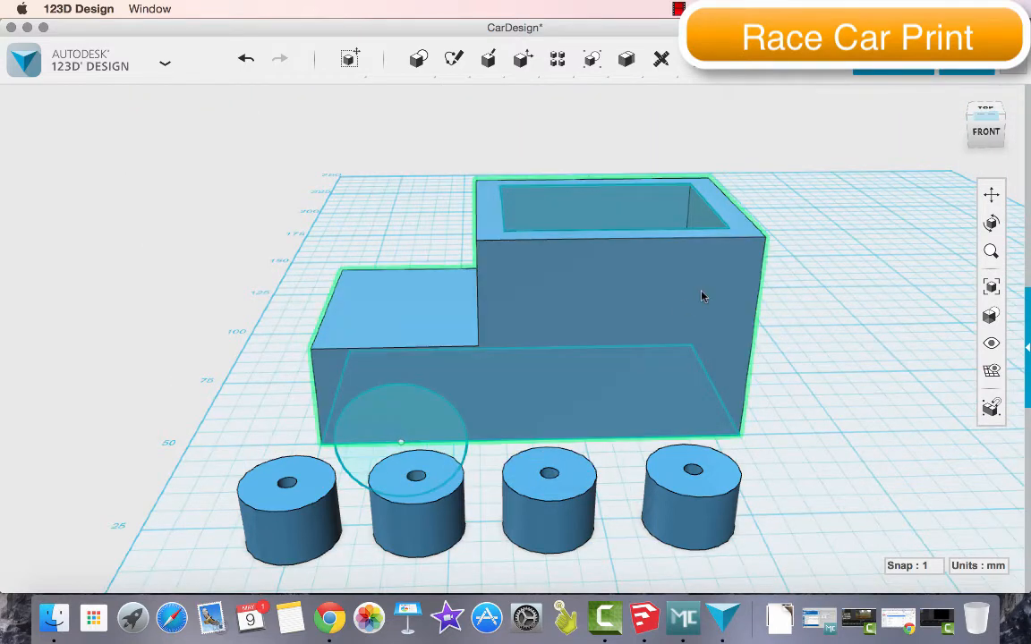
# Sketch a second 25 mm diameter circle on the same side face, centred on the bottom edge near the taller section's outer end
pyautogui.moveTo(484, 59)
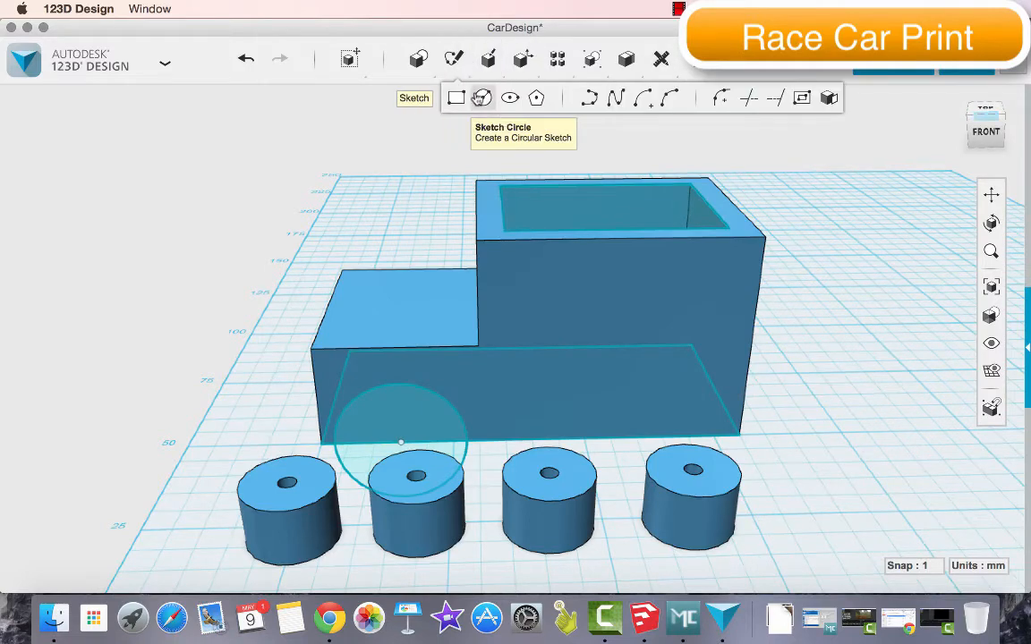
pyautogui.click(481, 98)
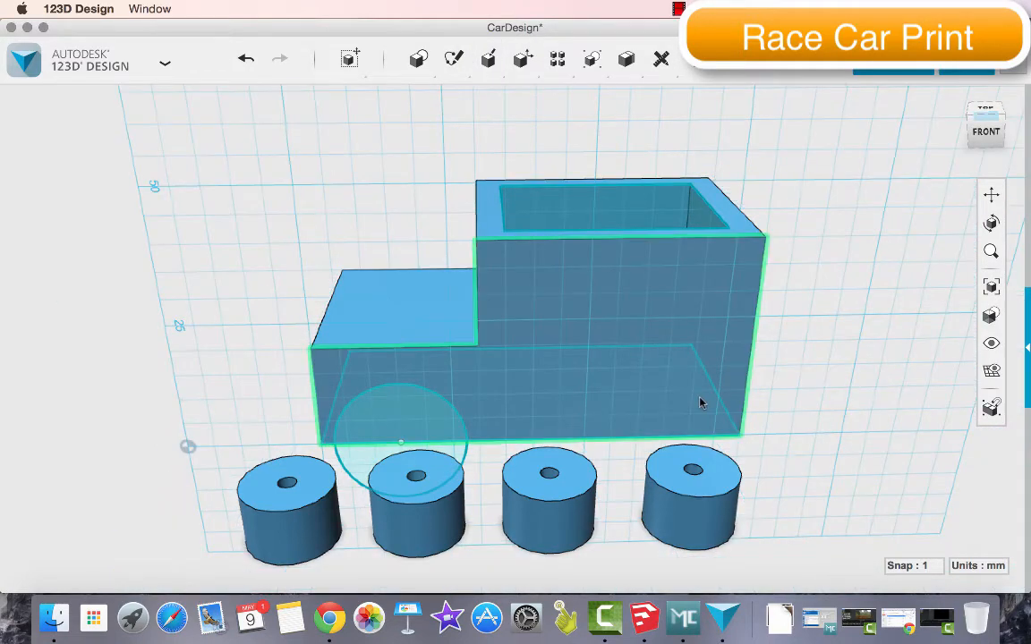
pyautogui.click(701, 403)
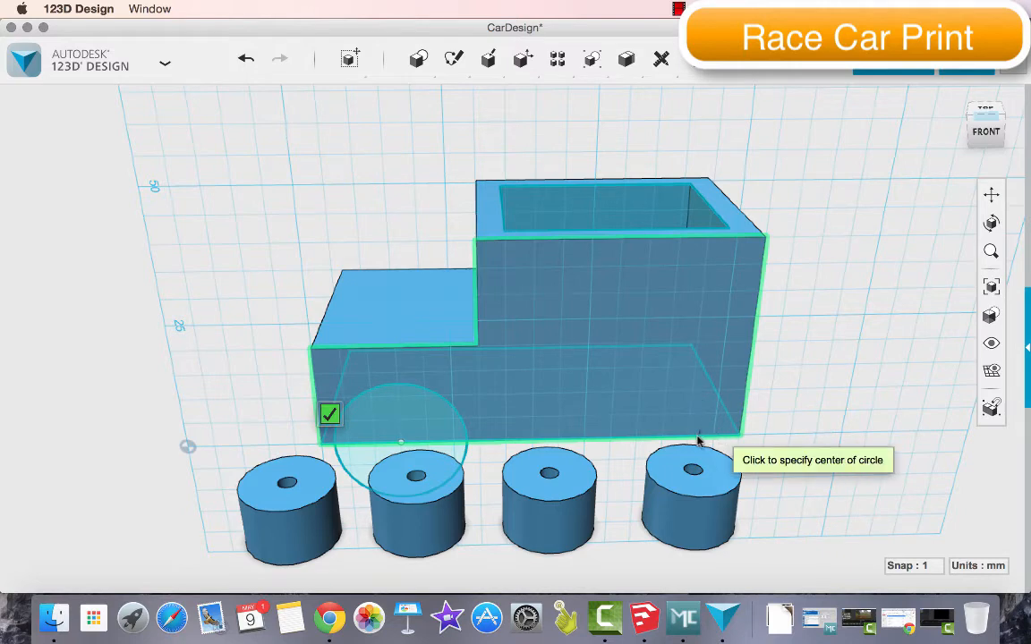
pyautogui.click(664, 439)
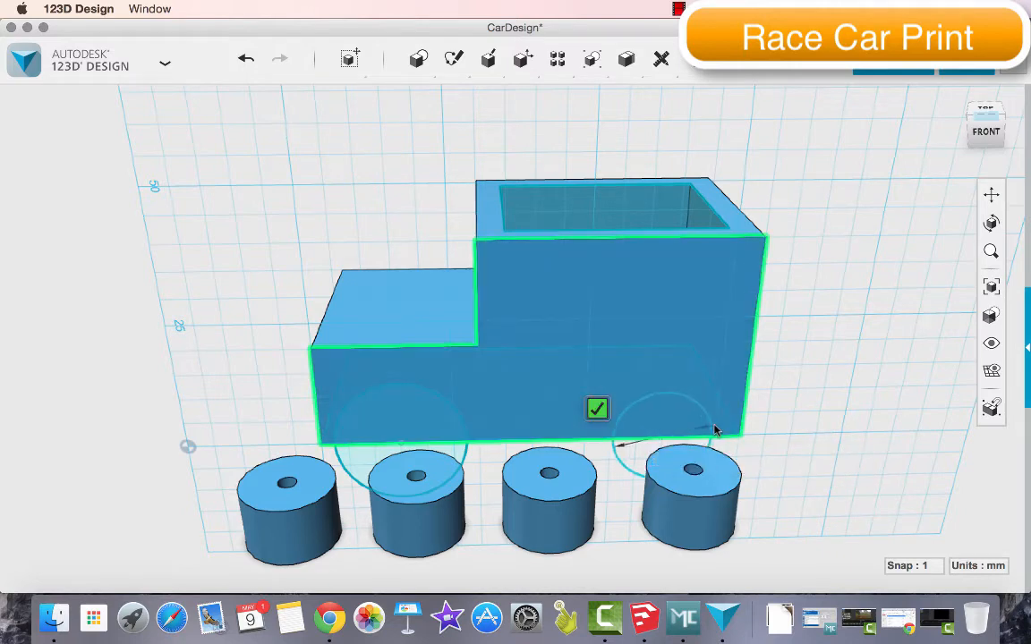
pyautogui.write('25')
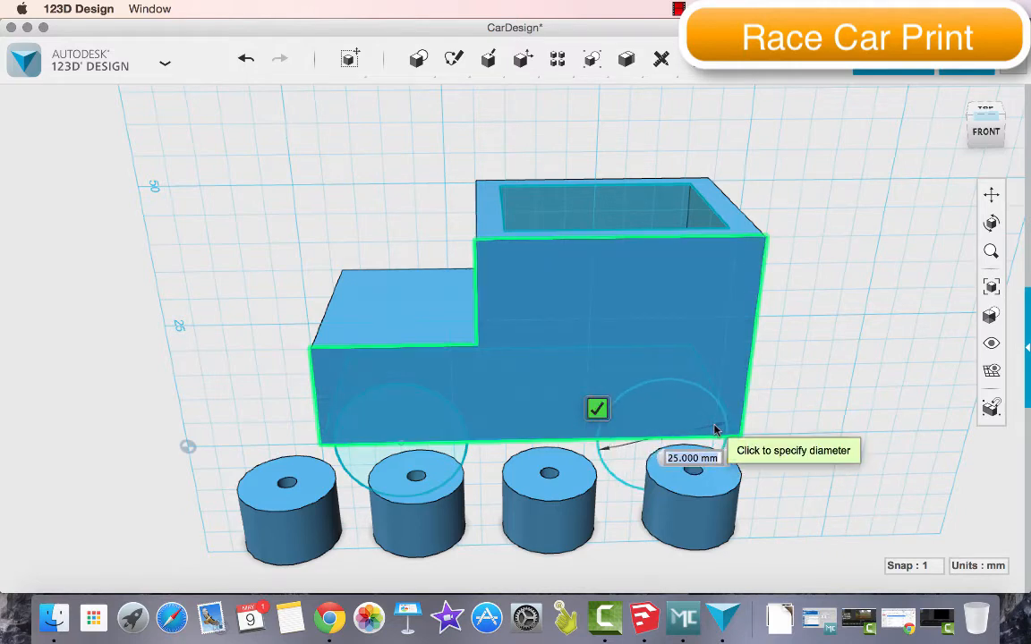
pyautogui.press('Return')
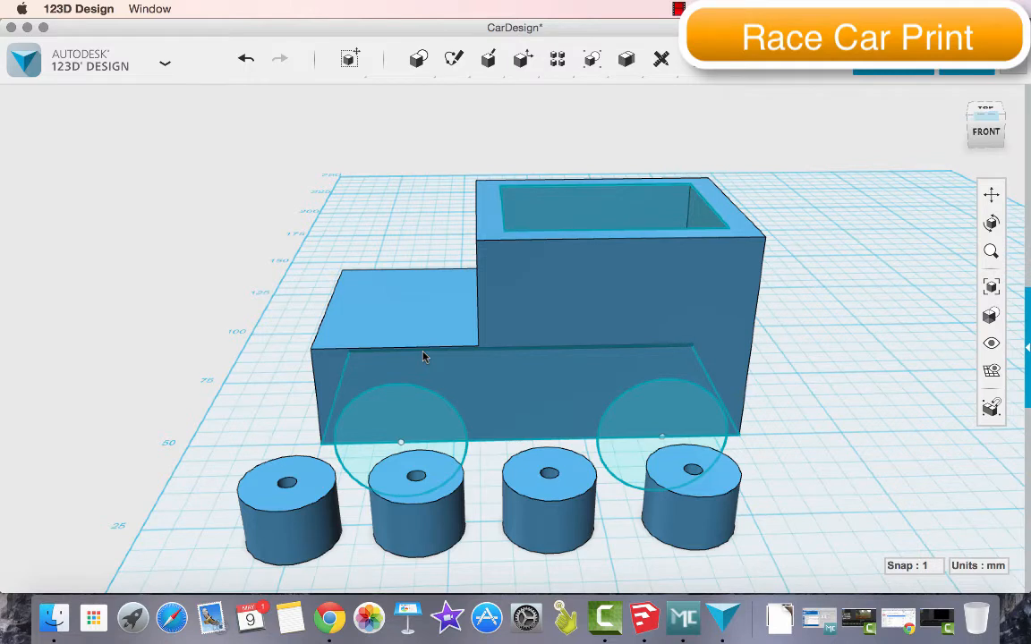
# Extrude the circle beneath the lower step through the body's full width to cut the first wheel arch
pyautogui.moveTo(435, 69)
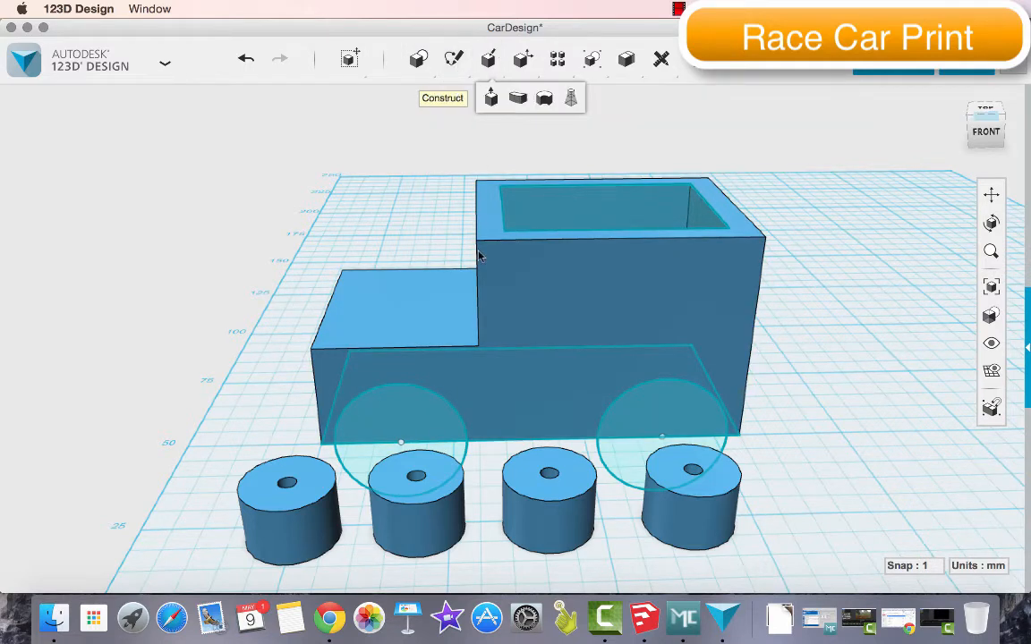
pyautogui.click(447, 429)
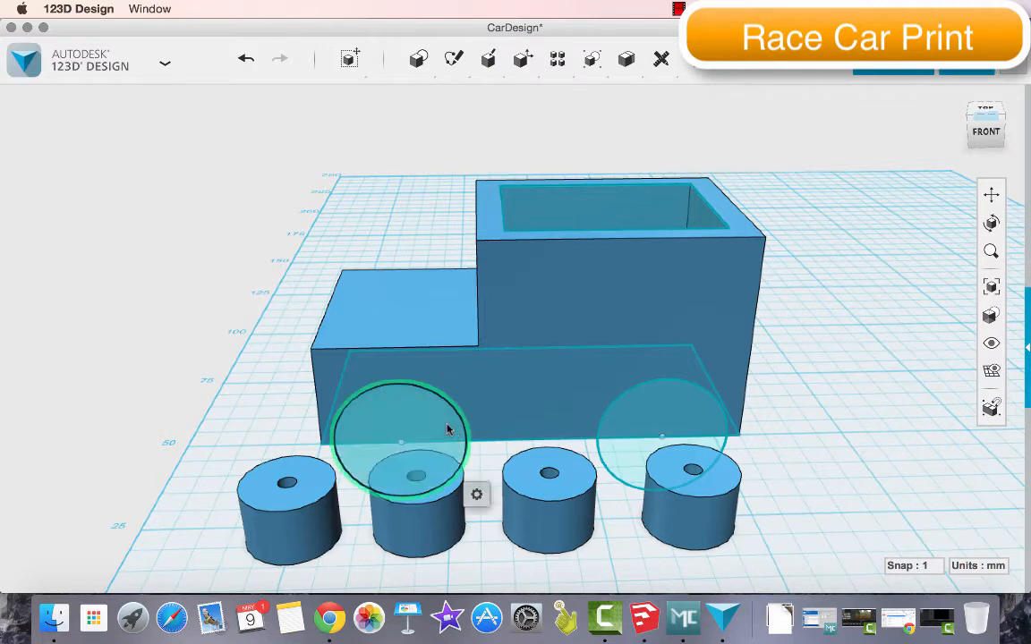
pyautogui.moveTo(477, 494)
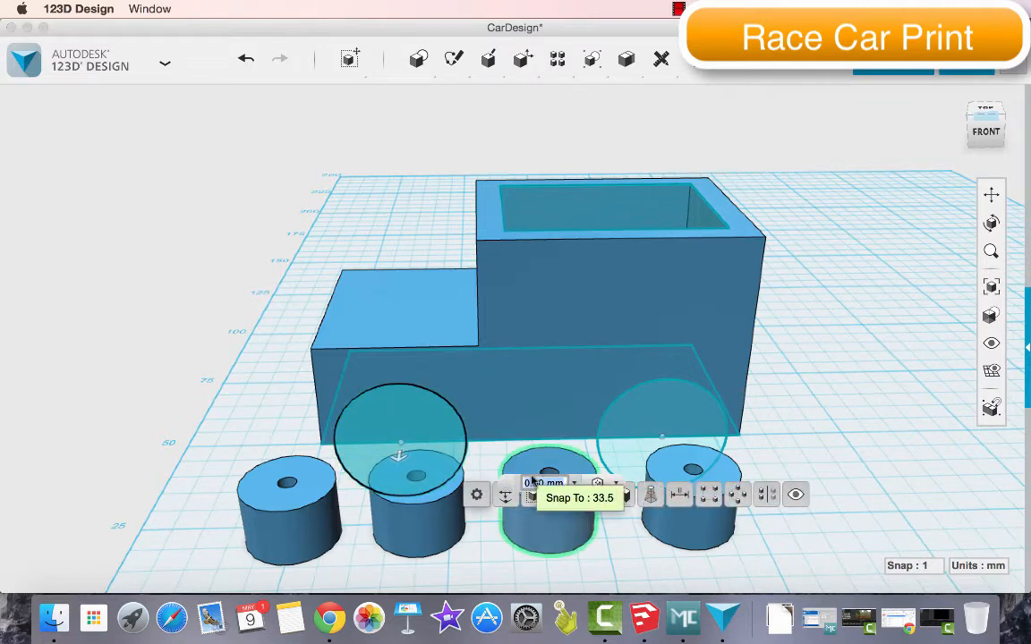
pyautogui.click(564, 495)
pyautogui.moveTo(400, 454); pyautogui.dragTo(415, 298)
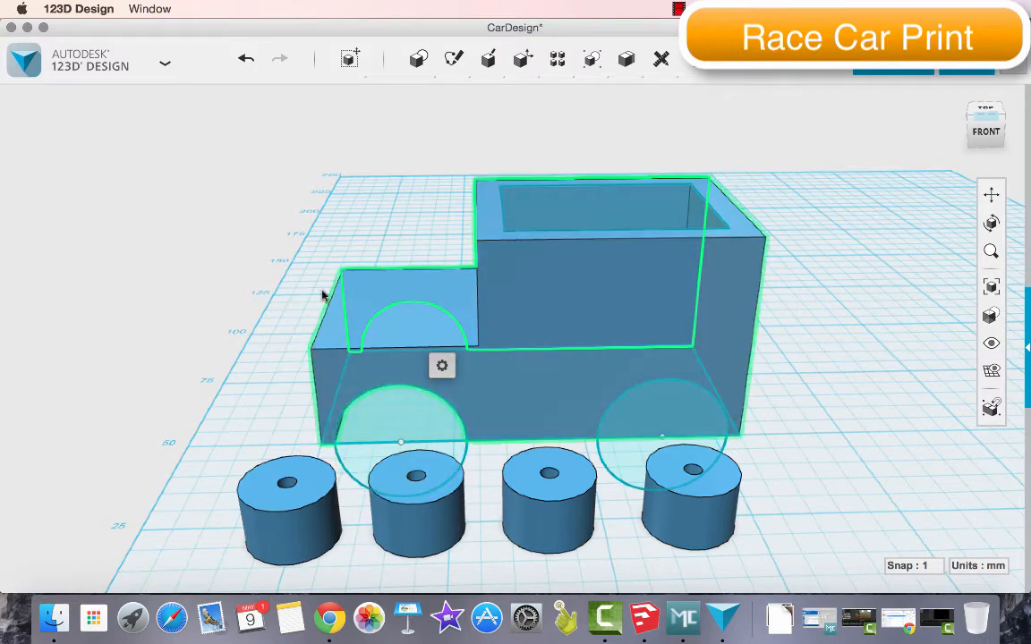
pyautogui.click(291, 238)
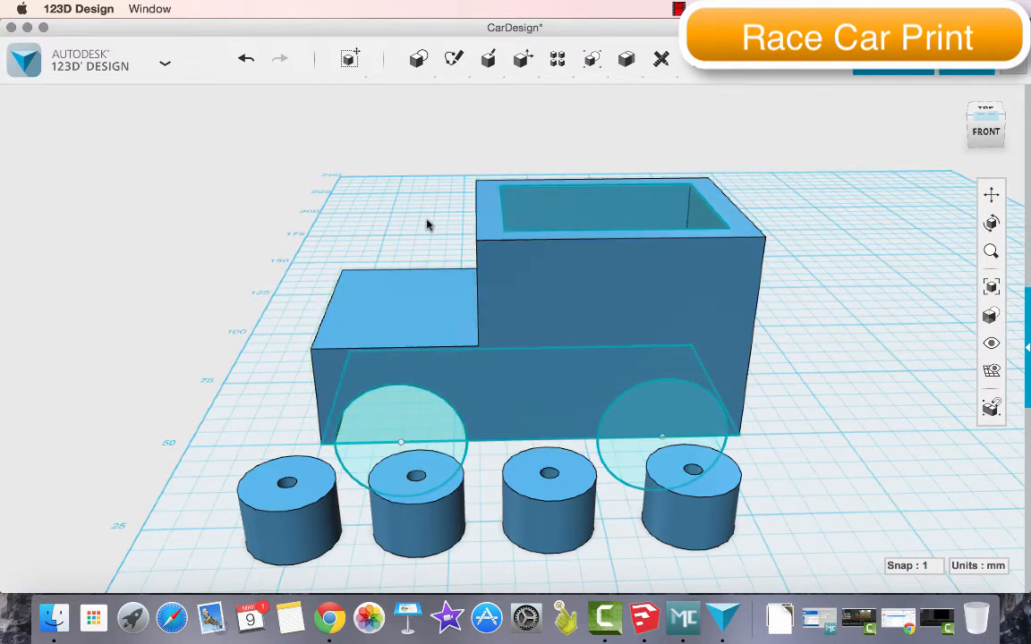
pyautogui.moveTo(974, 152)
pyautogui.mouseDown()
pyautogui.moveTo(978, 108)
pyautogui.moveTo(993, 71)
pyautogui.moveTo(1003, 79)
pyautogui.mouseUp()
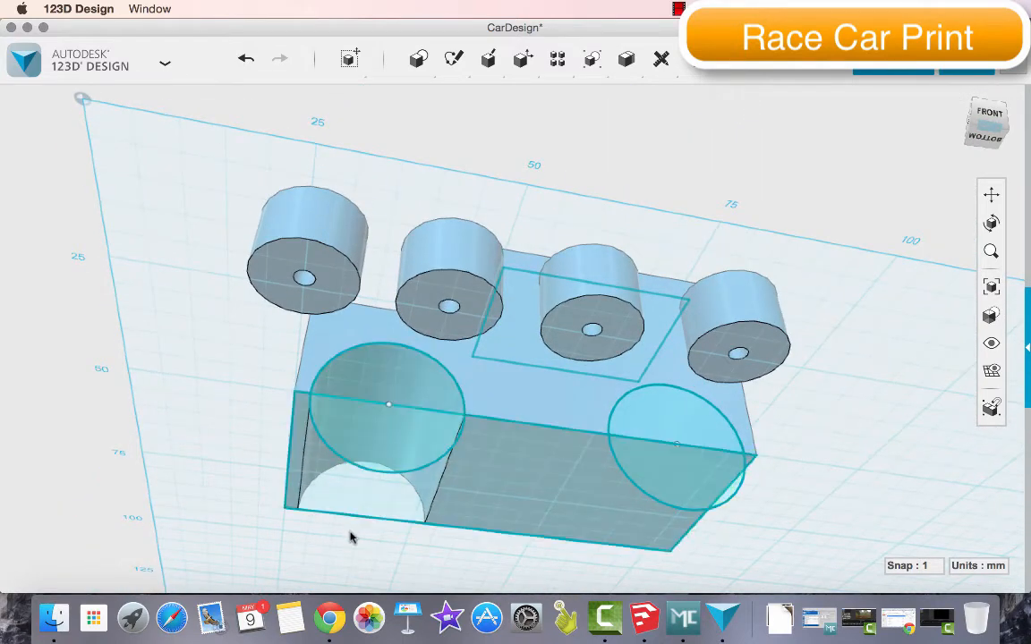
# Extrude the circle beneath the taller section through the body's full width to cut the second wheel arch
pyautogui.moveTo(999, 124)
pyautogui.mouseDown()
pyautogui.moveTo(981, 161)
pyautogui.moveTo(934, 194)
pyautogui.moveTo(936, 204)
pyautogui.mouseUp()
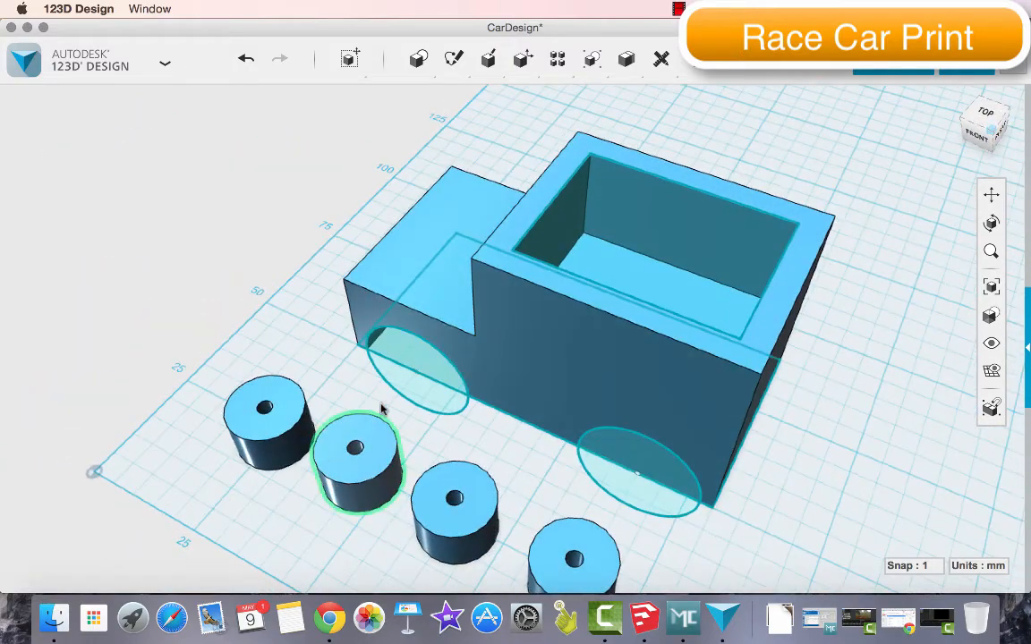
pyautogui.click(631, 494)
pyautogui.moveTo(660, 525)
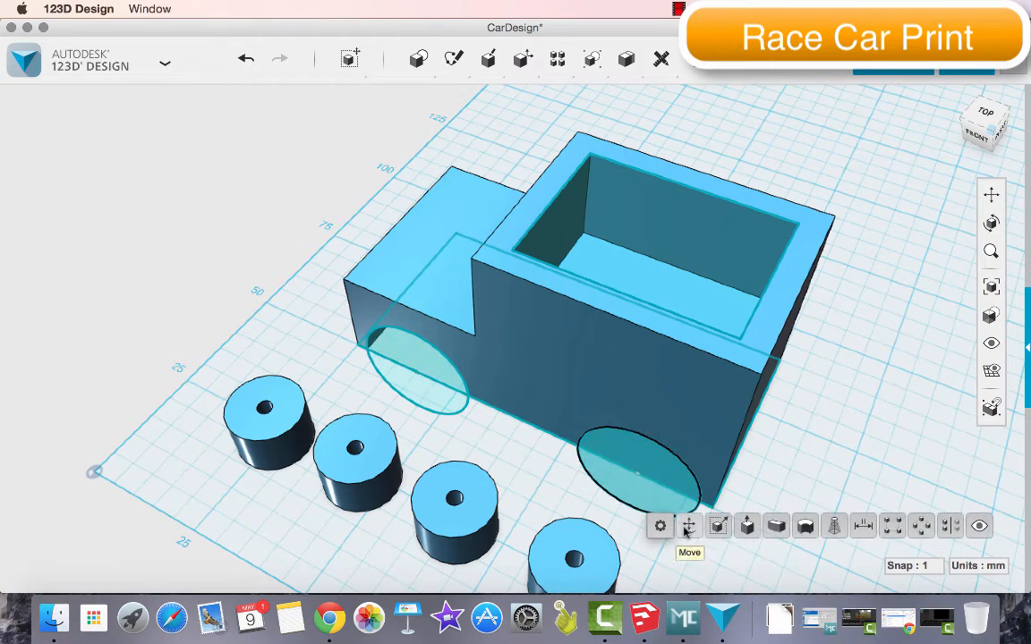
pyautogui.click(749, 528)
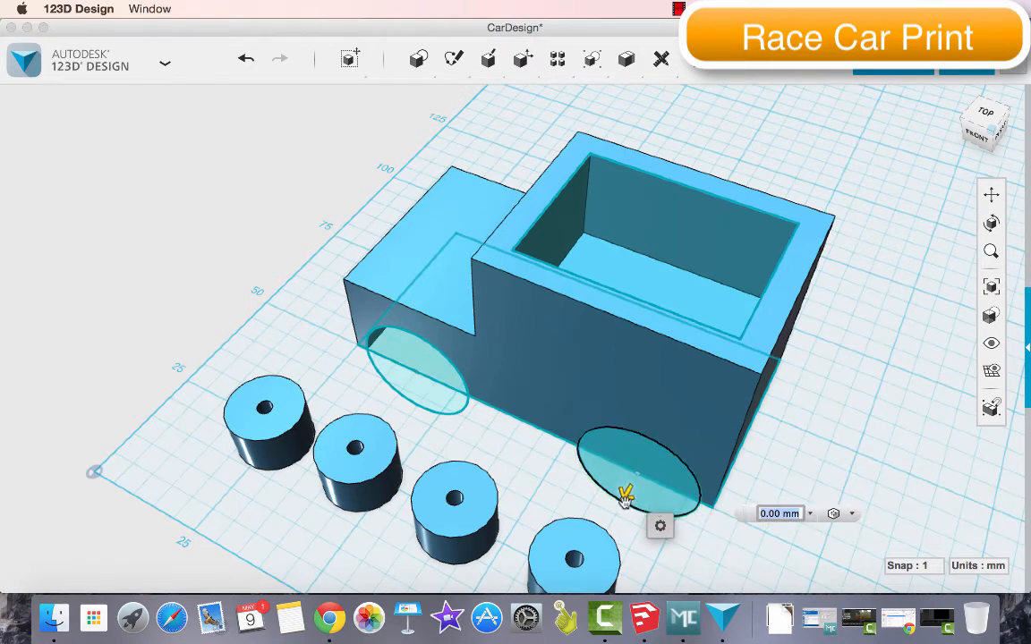
pyautogui.moveTo(626, 497); pyautogui.dragTo(813, 302)
pyautogui.click(813, 302)
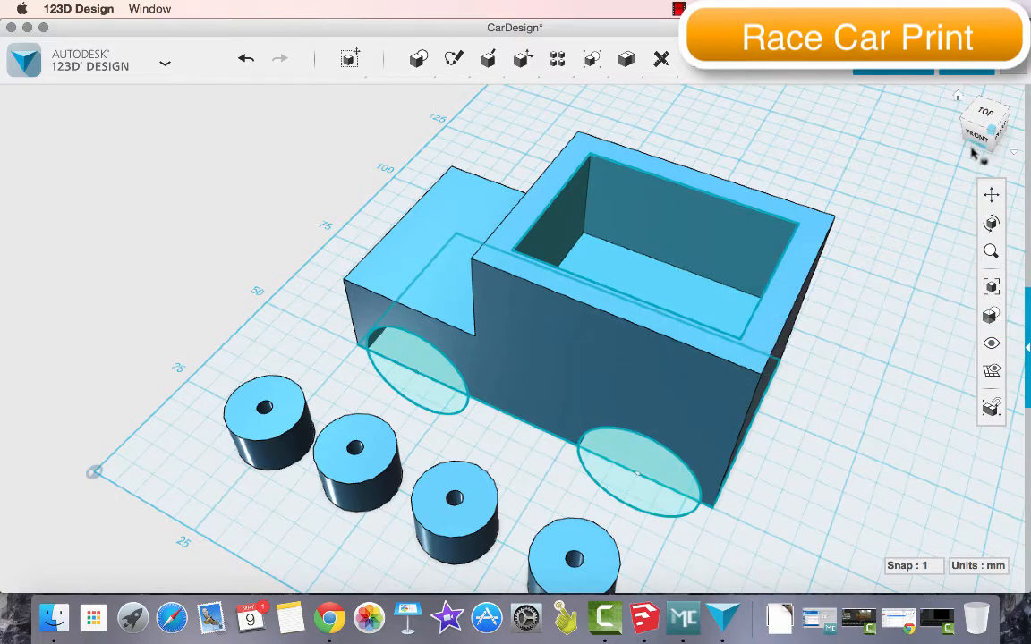
# Sketch a 20 by 80 mm rectangle on the body's underside, running its full length along the middle of its width
pyautogui.moveTo(975, 142)
pyautogui.mouseDown()
pyautogui.moveTo(999, 43)
pyautogui.moveTo(995, 101)
pyautogui.moveTo(975, 124)
pyautogui.moveTo(991, 103)
pyautogui.moveTo(968, 111)
pyautogui.moveTo(941, 50)
pyautogui.moveTo(922, 34)
pyautogui.moveTo(913, 48)
pyautogui.mouseUp()
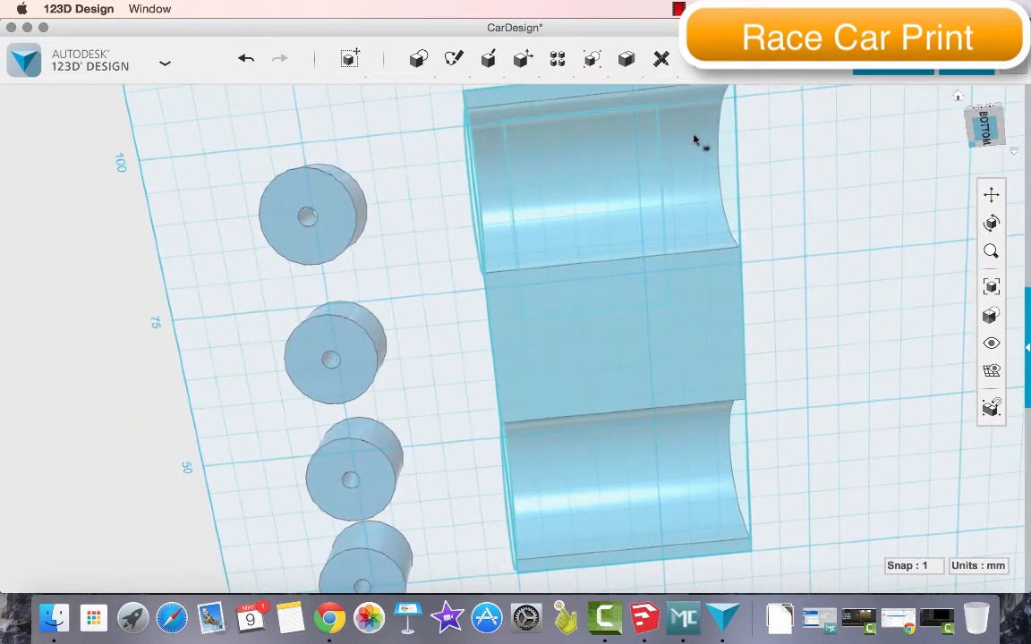
pyautogui.scroll(-3, 785, 161)
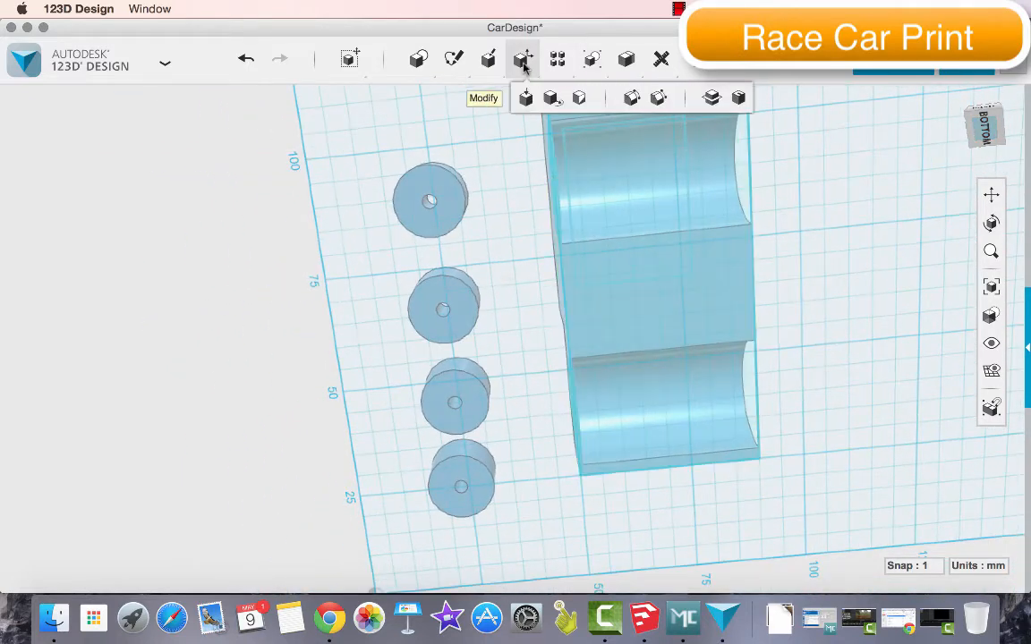
pyautogui.moveTo(450, 65)
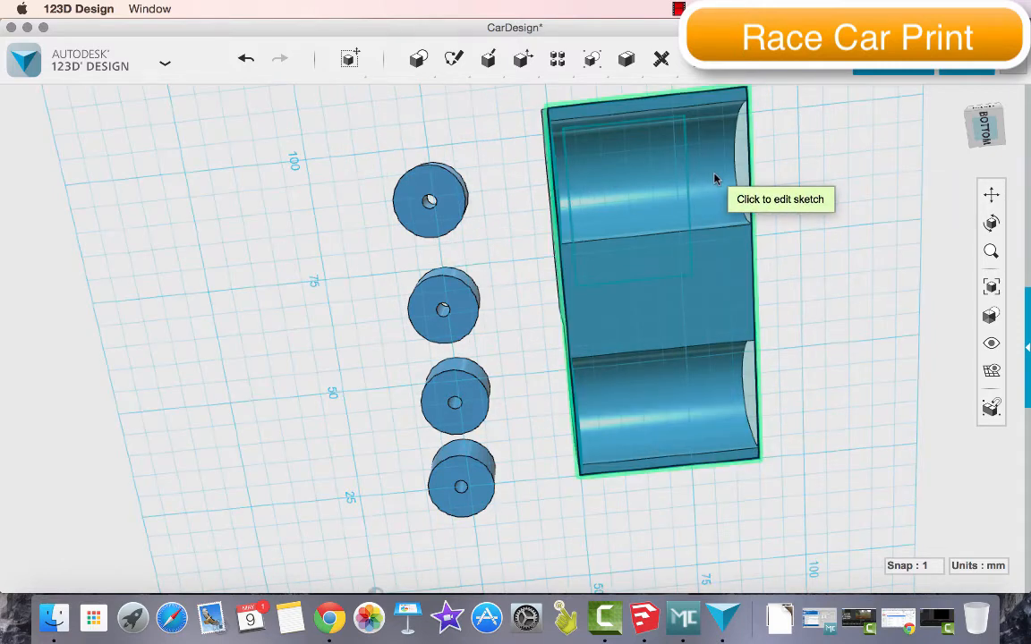
pyautogui.click(667, 304)
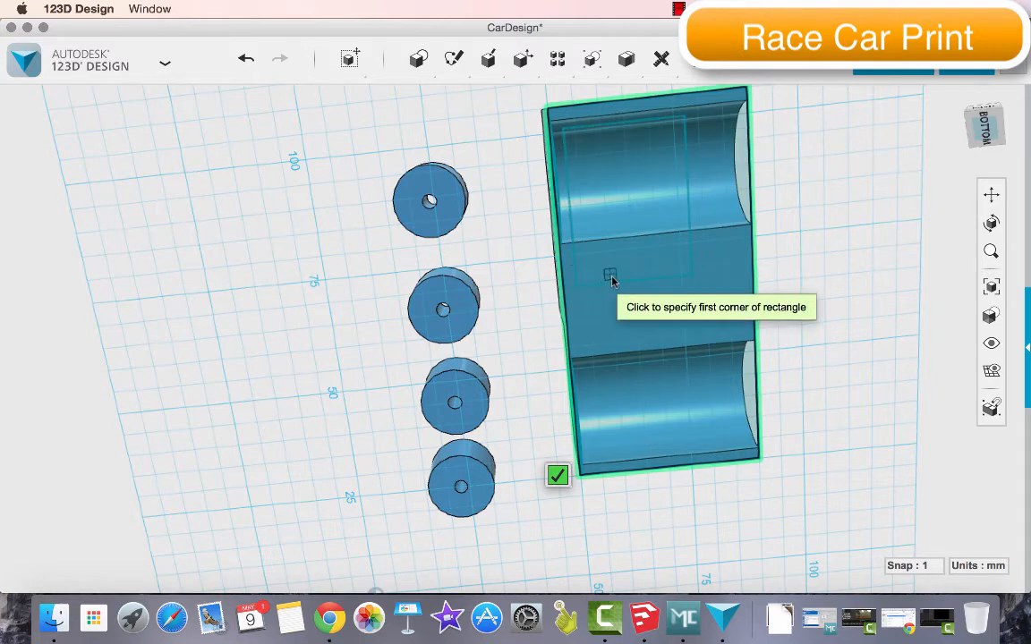
pyautogui.click(601, 109)
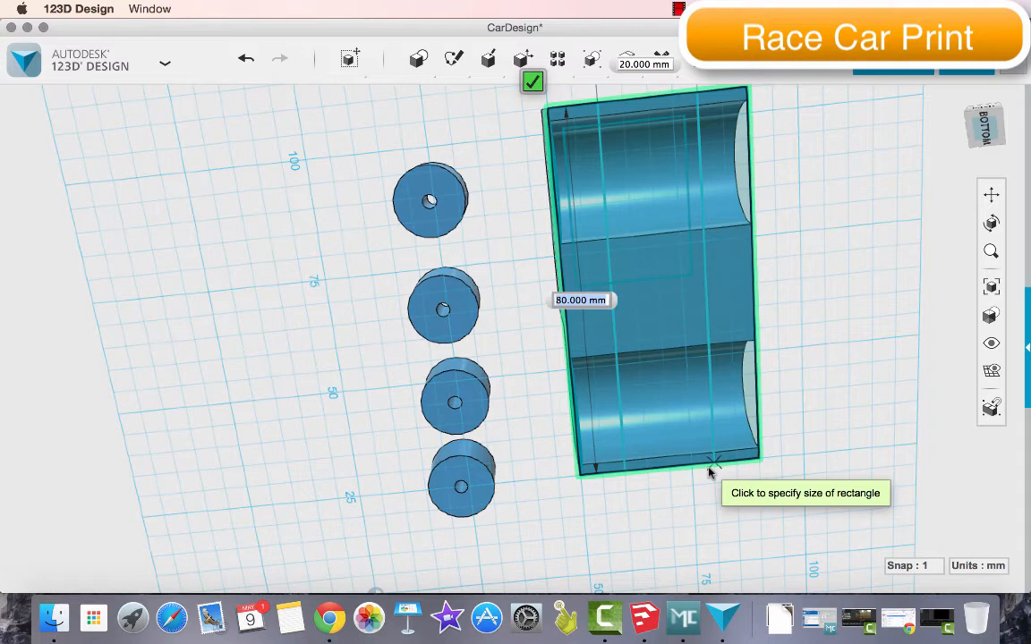
pyautogui.click(709, 473)
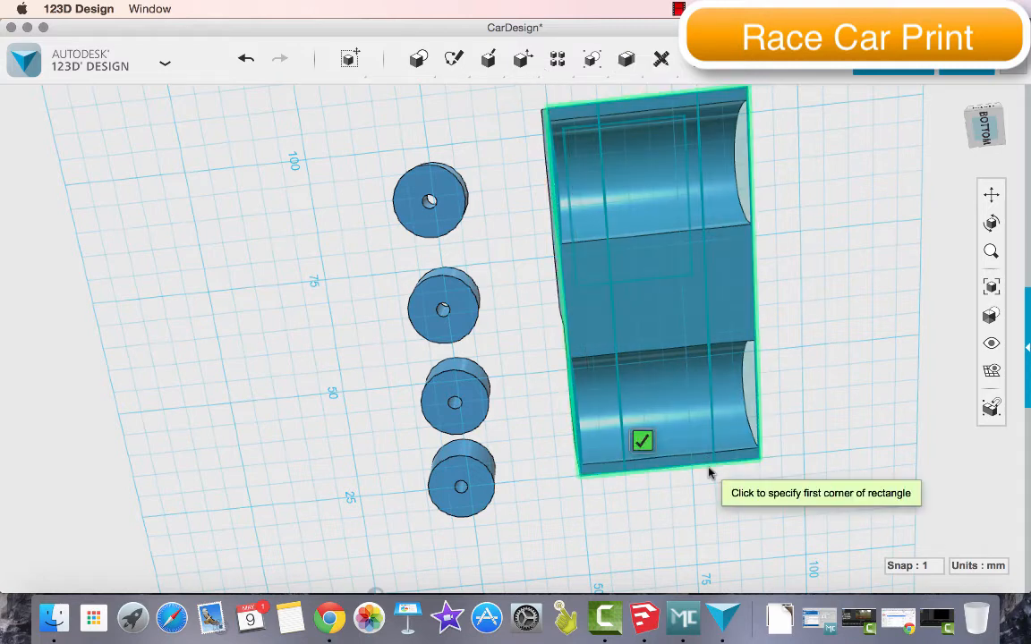
pyautogui.click(642, 441)
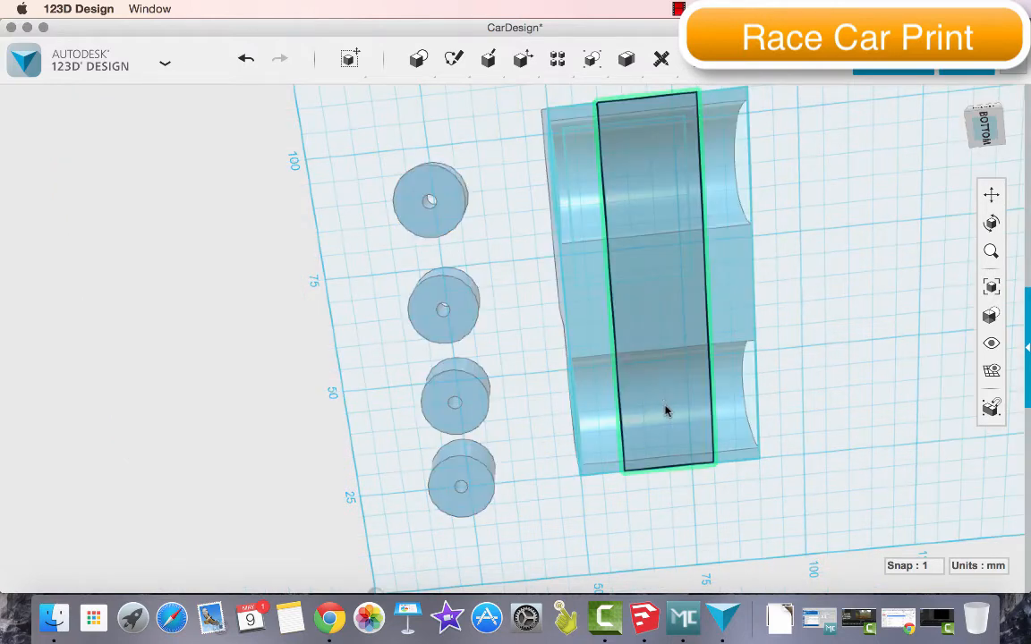
# Move the underside sketch sideways out of the car body so that it lies clear beside it
pyautogui.click(665, 410)
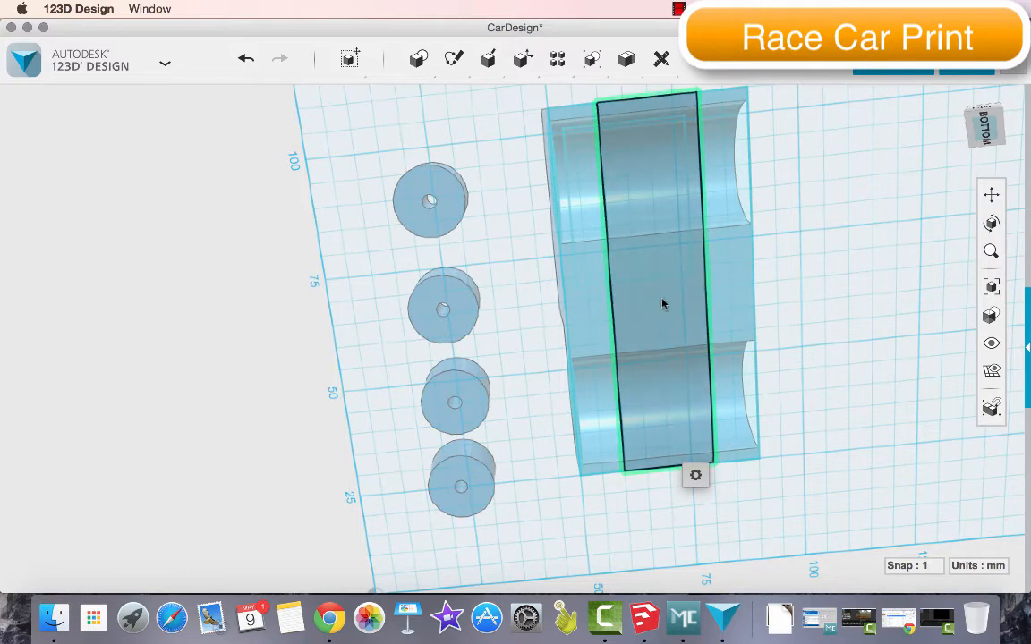
pyautogui.moveTo(695, 475)
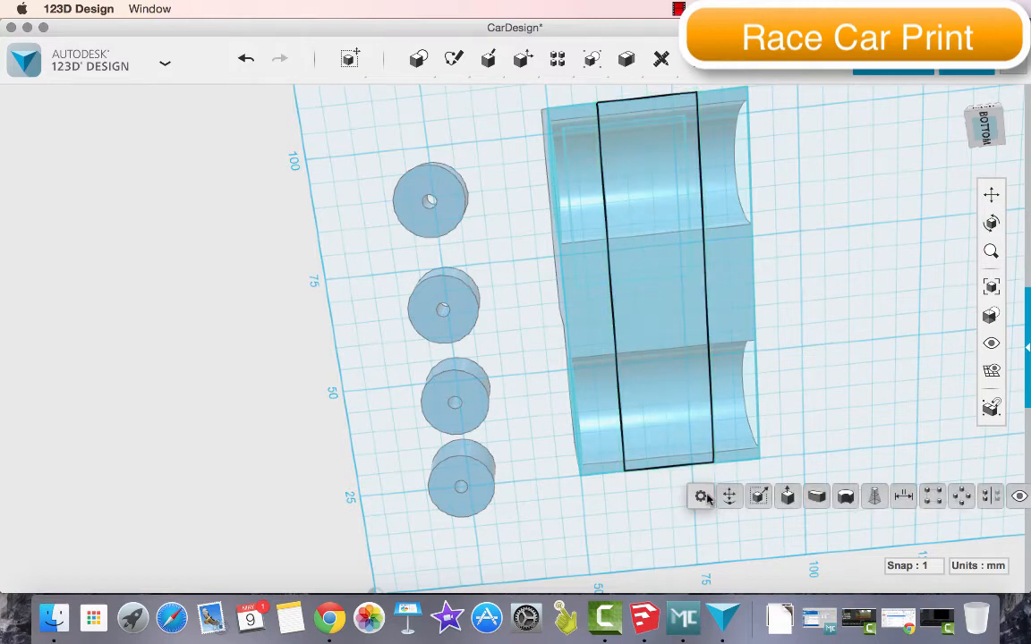
pyautogui.click(730, 496)
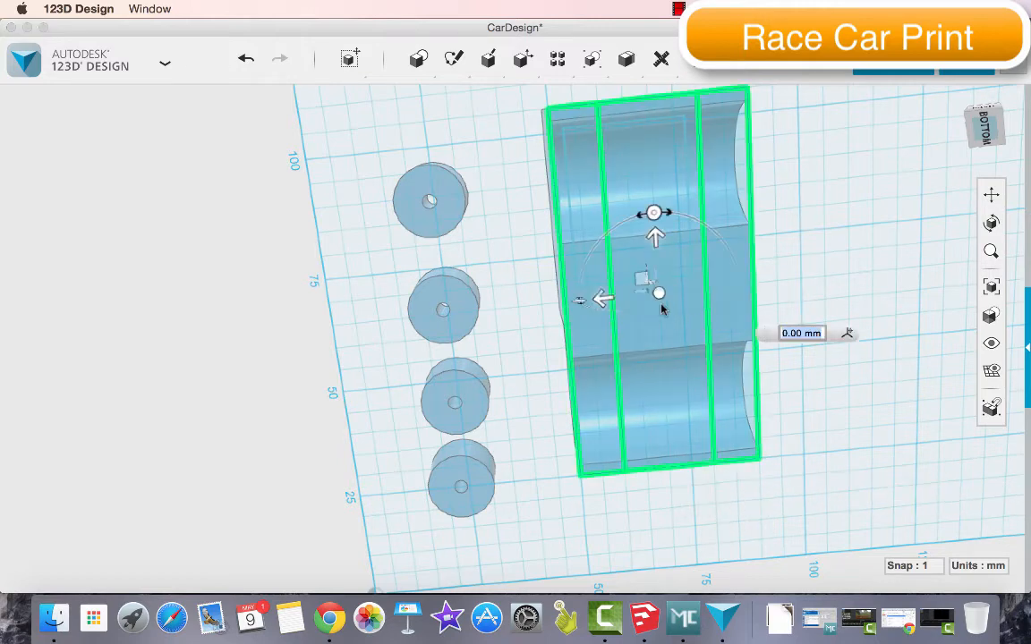
pyautogui.moveTo(600, 299); pyautogui.dragTo(834, 269)
pyautogui.click(774, 284)
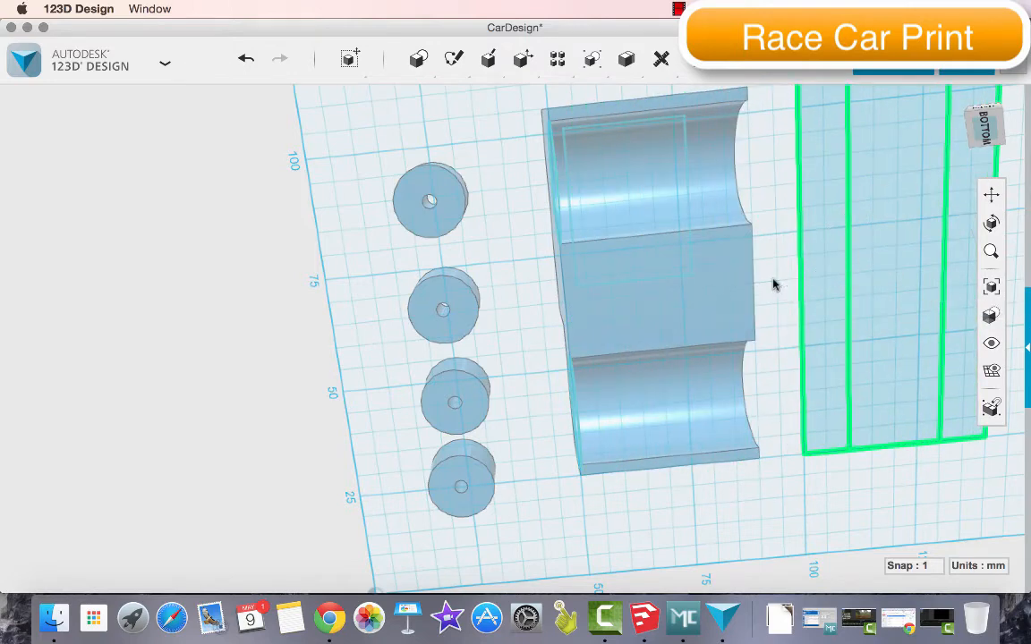
pyautogui.click(818, 291)
pyautogui.press('Delete')
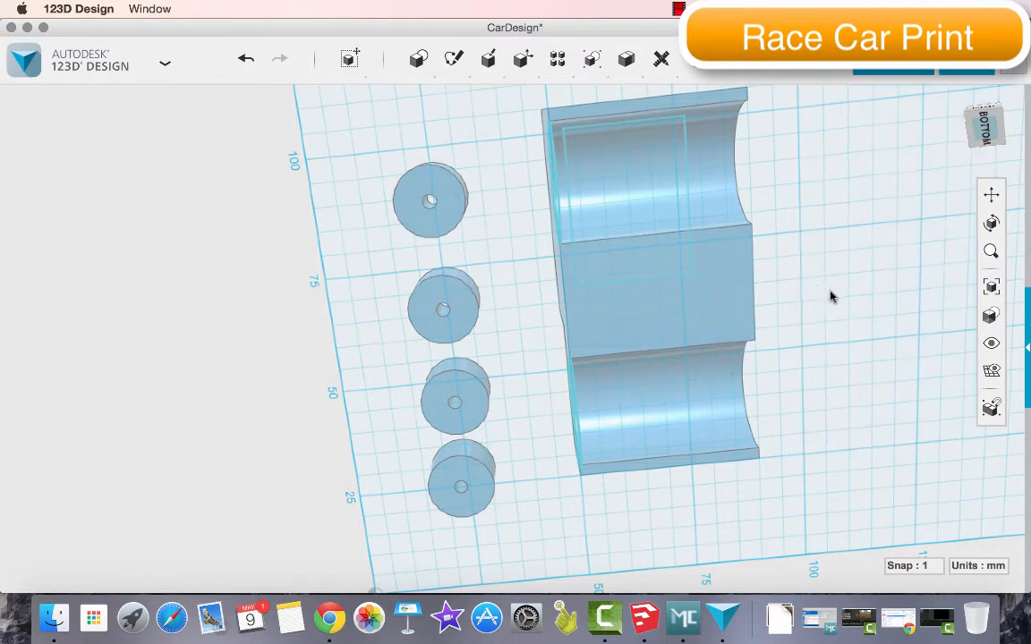
pyautogui.press('super+z')
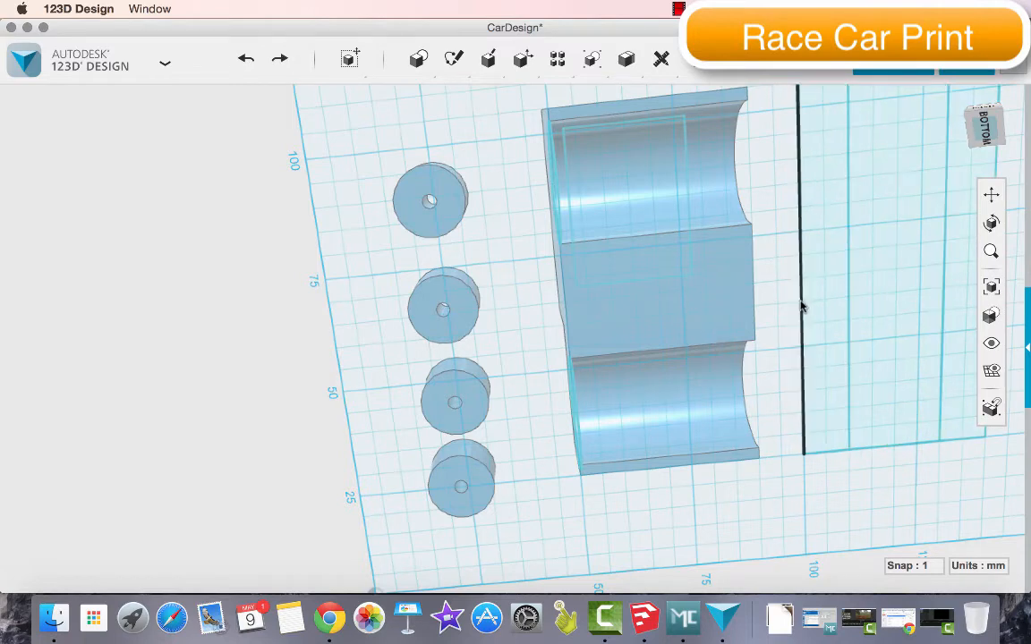
# Delete the four outer lines of the 40 by 80 mm outline, keeping only the 20 by 80 mm rectangle
pyautogui.click(801, 307)
pyautogui.press('Delete')
pyautogui.click(821, 454)
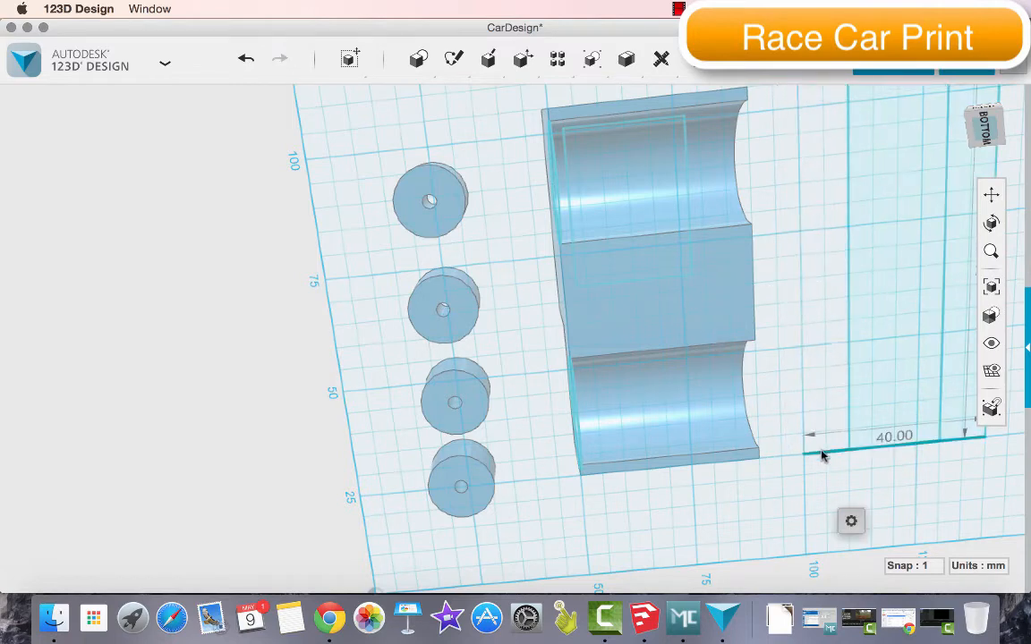
pyautogui.press('Delete')
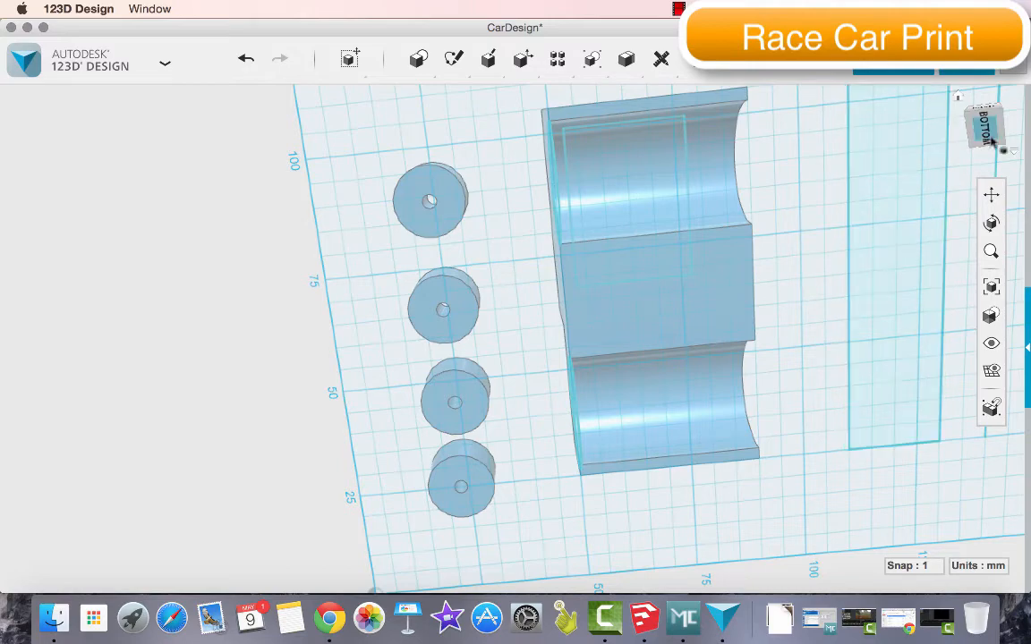
pyautogui.moveTo(997, 127)
pyautogui.mouseDown()
pyautogui.moveTo(981, 134)
pyautogui.moveTo(1002, 109)
pyautogui.mouseUp()
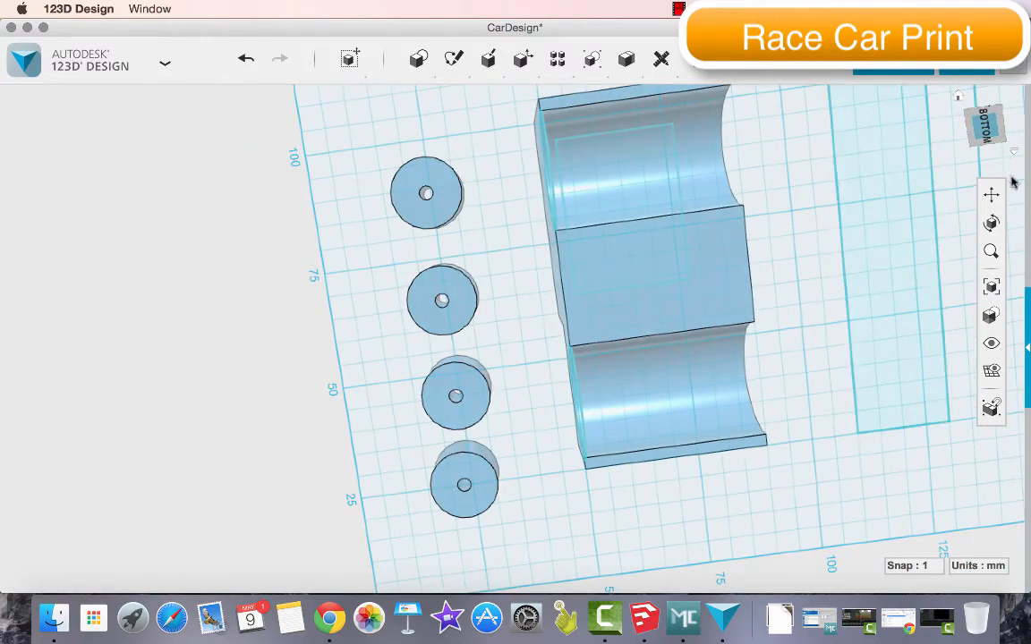
pyautogui.moveTo(857, 209); pyautogui.dragTo(716, 290)
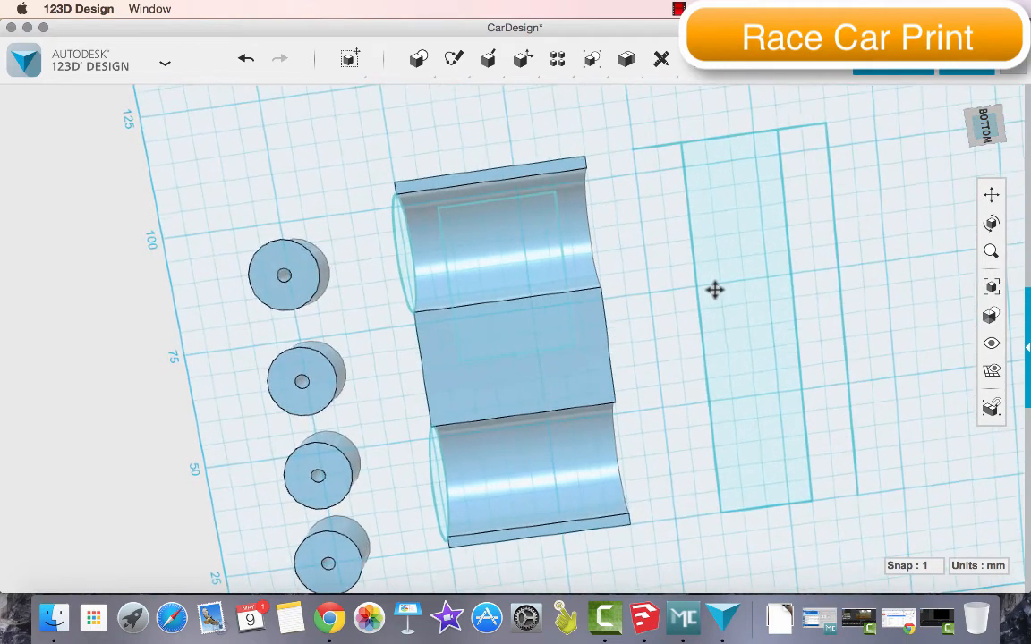
pyautogui.click(831, 179)
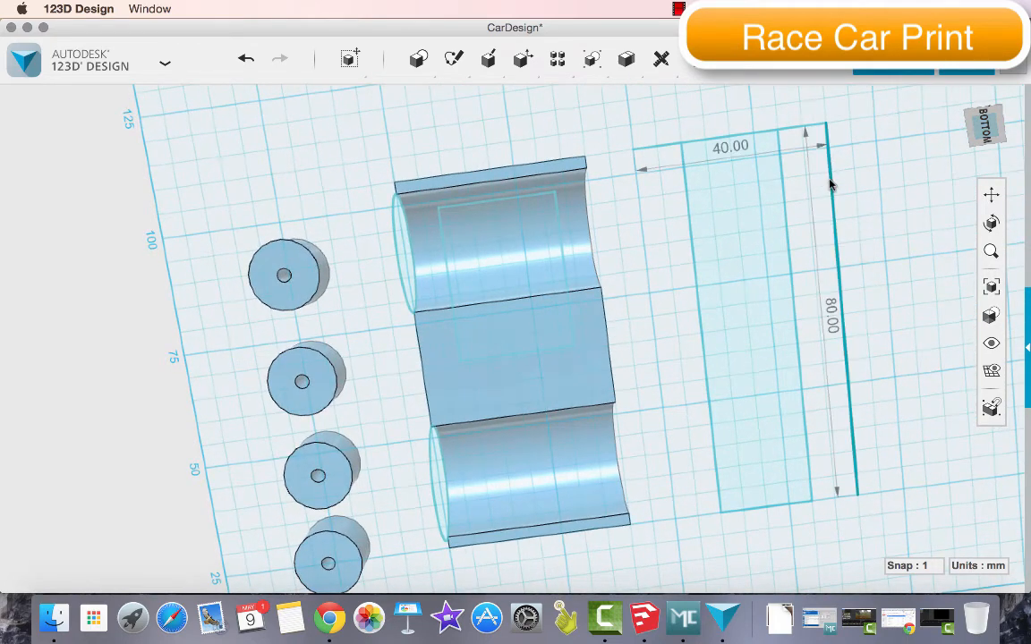
pyautogui.press('Delete')
pyautogui.click(796, 135)
pyautogui.press('Delete')
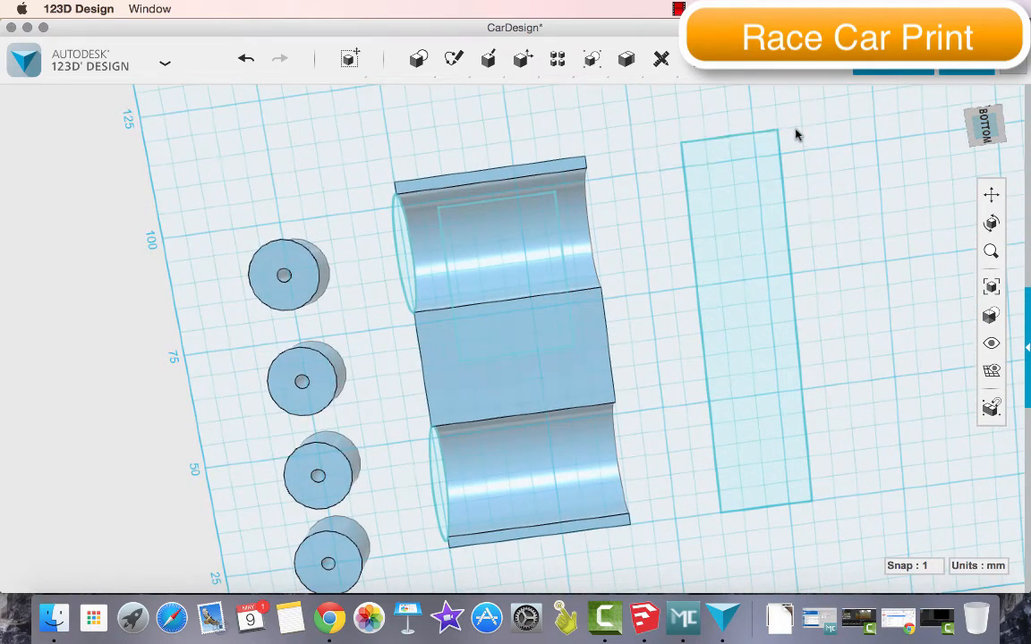
# Extrude the 20 by 80 mm rectangle upward 12.5 mm into a solid bar
pyautogui.moveTo(999, 118)
pyautogui.mouseDown()
pyautogui.moveTo(962, 168)
pyautogui.moveTo(963, 234)
pyautogui.moveTo(961, 204)
pyautogui.moveTo(951, 215)
pyautogui.moveTo(934, 202)
pyautogui.moveTo(893, 201)
pyautogui.mouseUp()
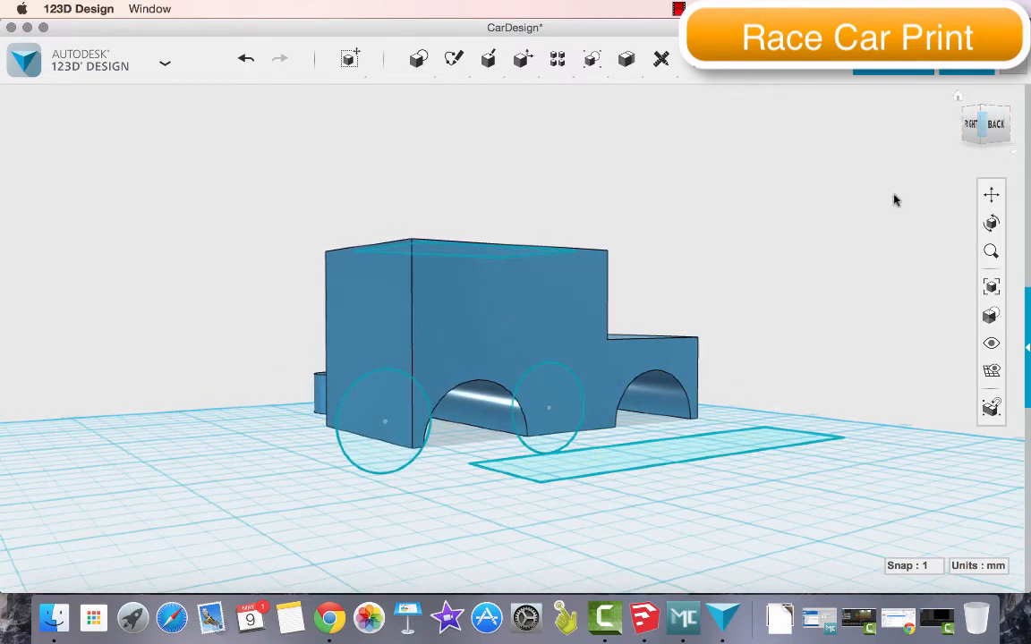
pyautogui.click(624, 464)
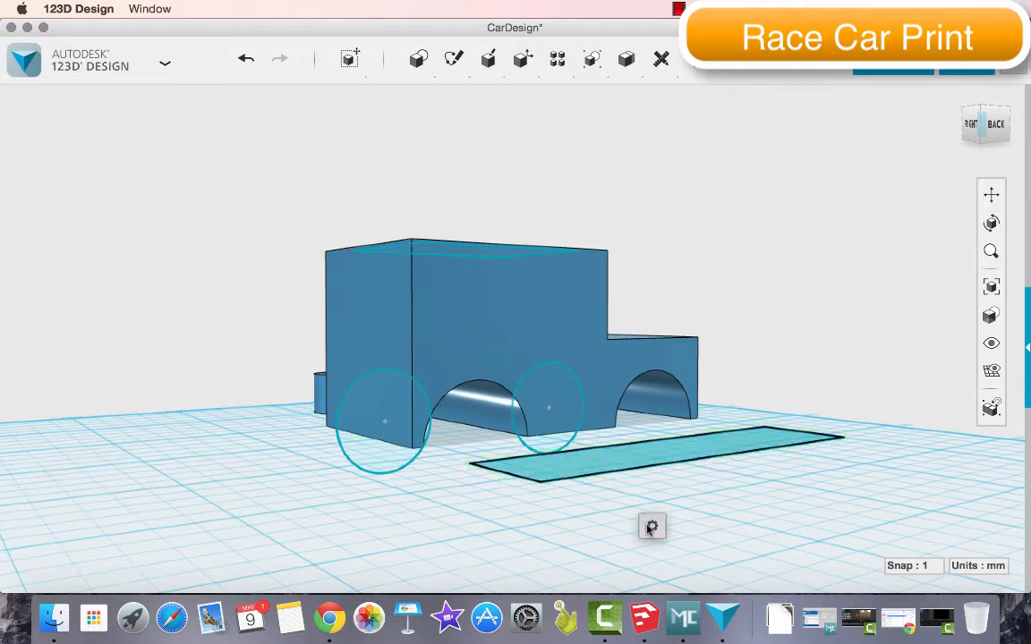
pyautogui.moveTo(651, 526)
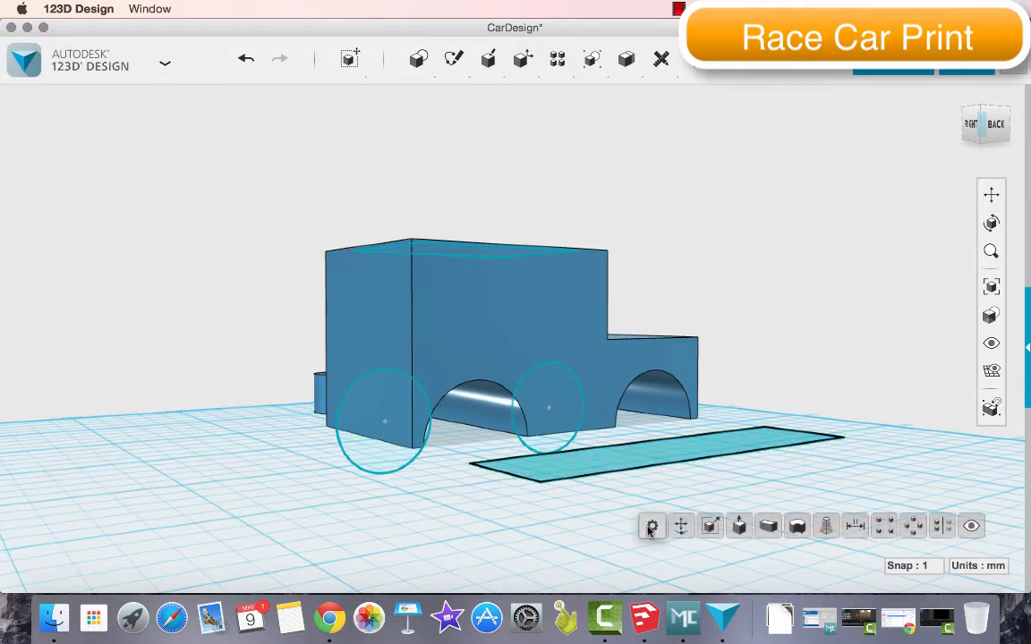
pyautogui.click(741, 526)
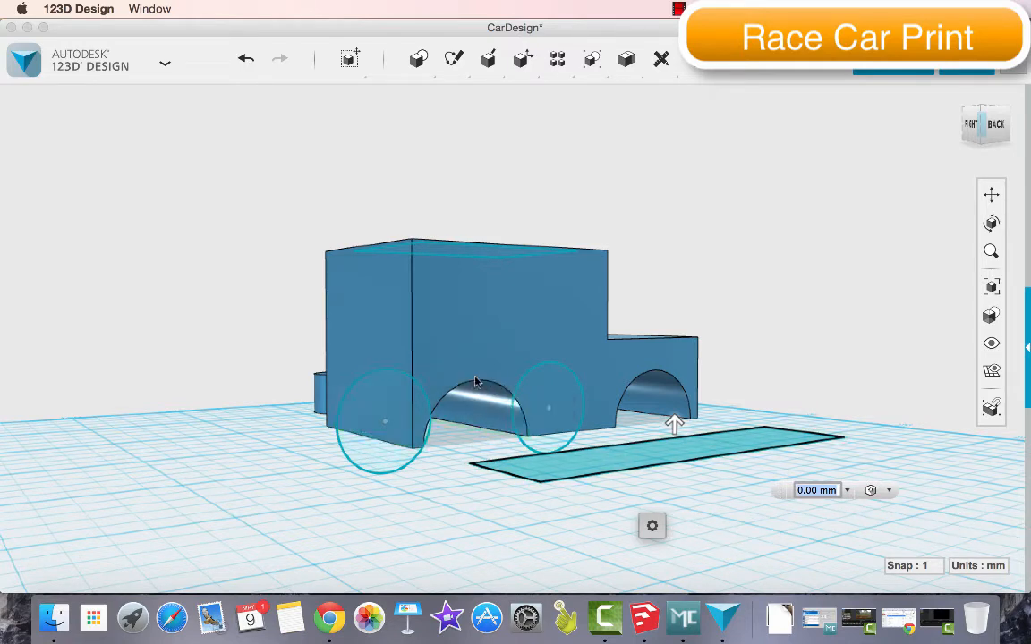
pyautogui.moveTo(674, 422); pyautogui.dragTo(673, 360)
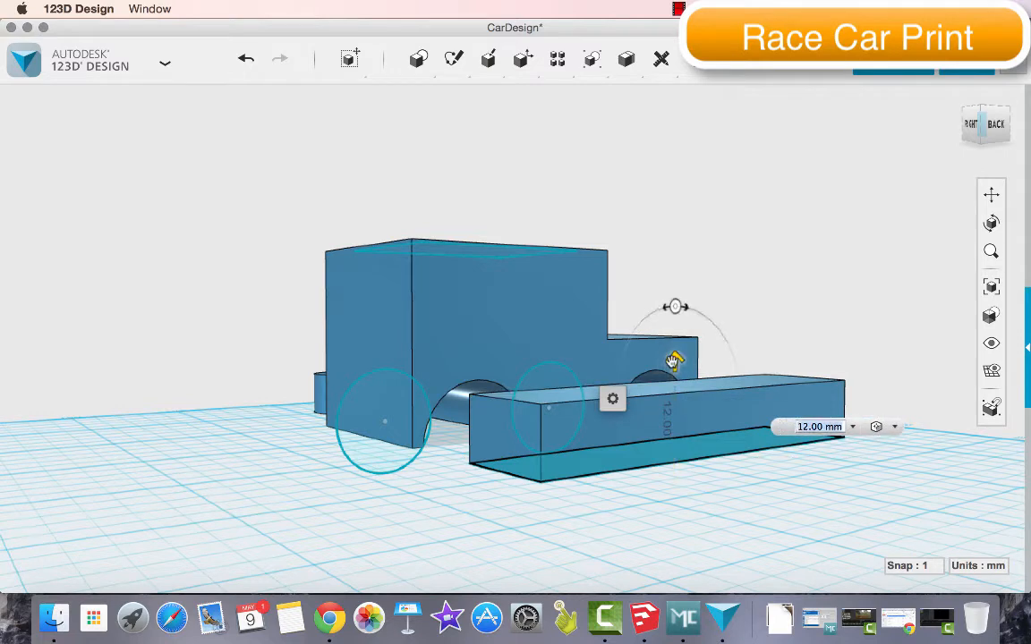
pyautogui.click(817, 427)
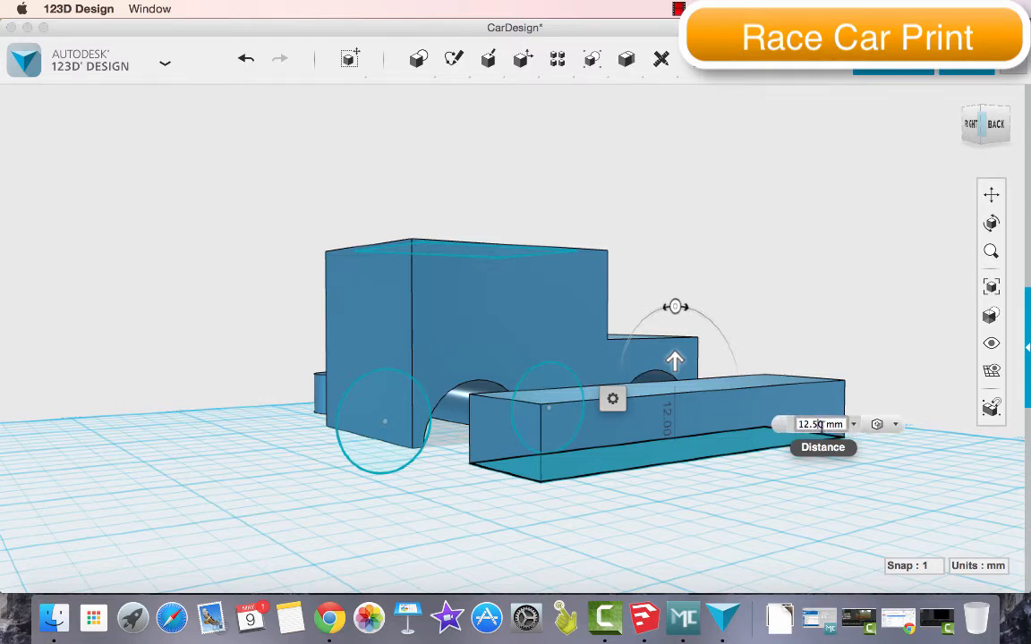
pyautogui.press('Return')
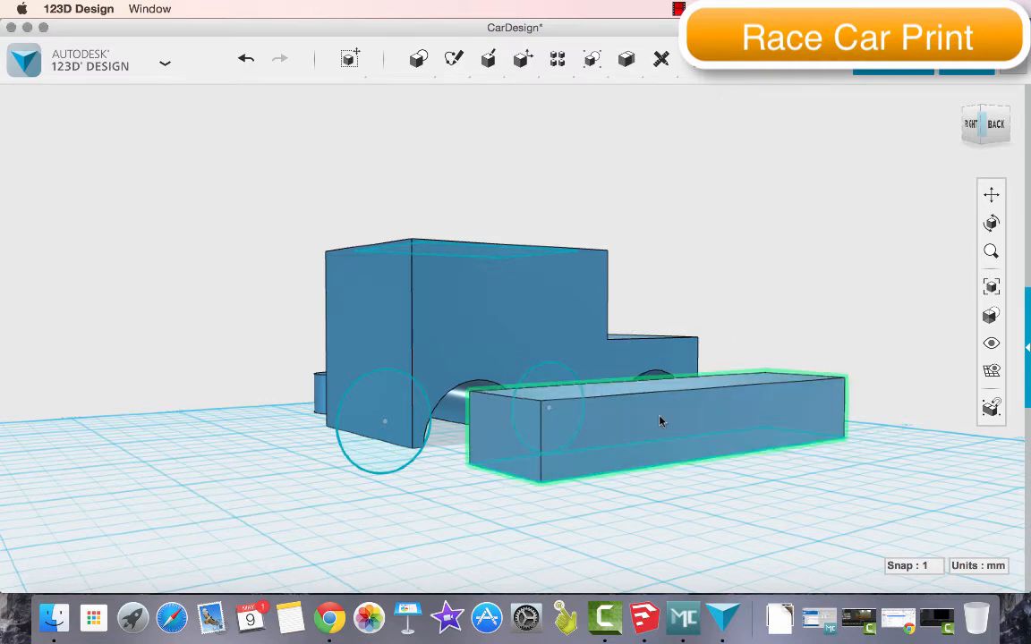
# Move the rectangle sketch off the bar's underside and delete it
pyautogui.click(976, 146)
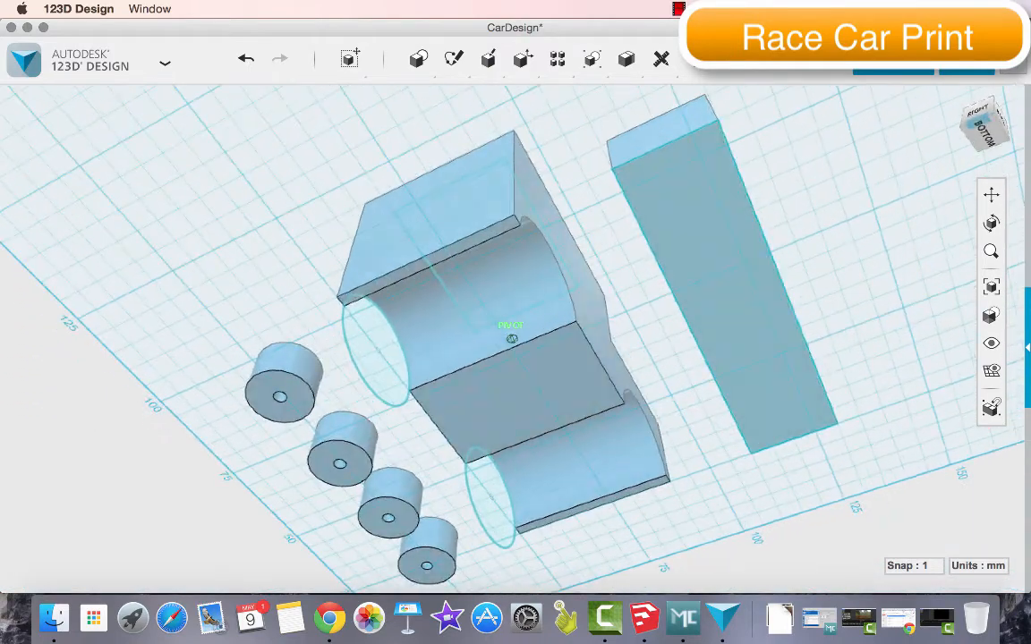
pyautogui.click(732, 258)
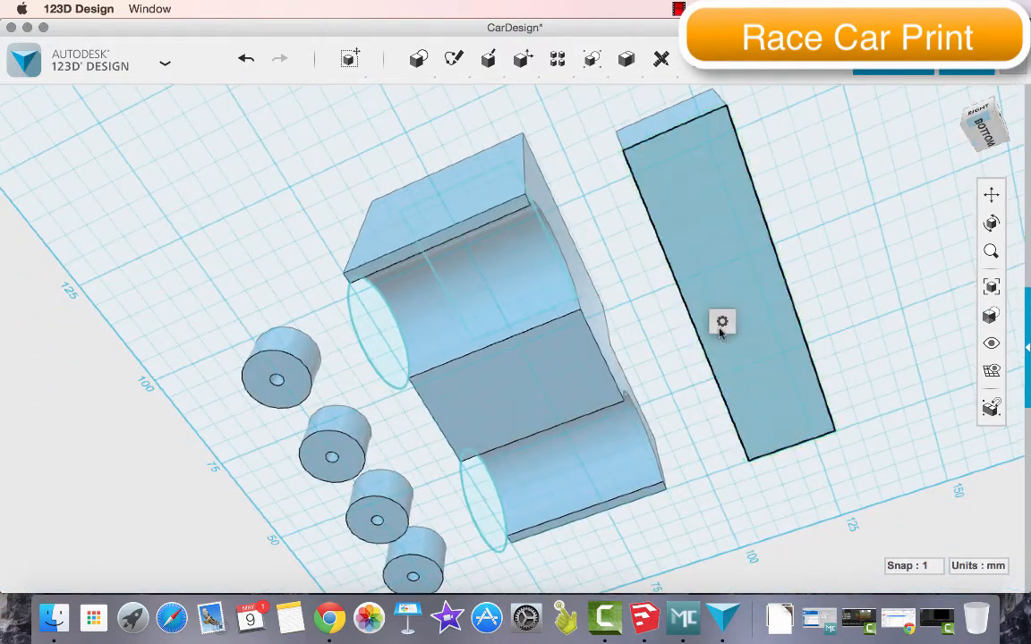
pyautogui.click(751, 322)
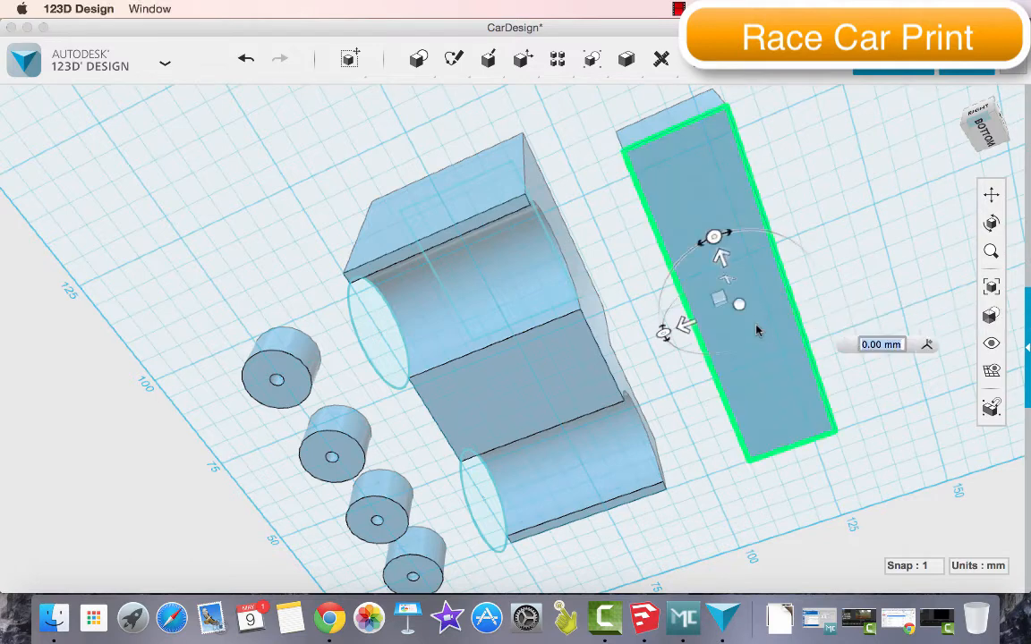
pyautogui.moveTo(687, 324); pyautogui.dragTo(857, 287)
pyautogui.click(863, 299)
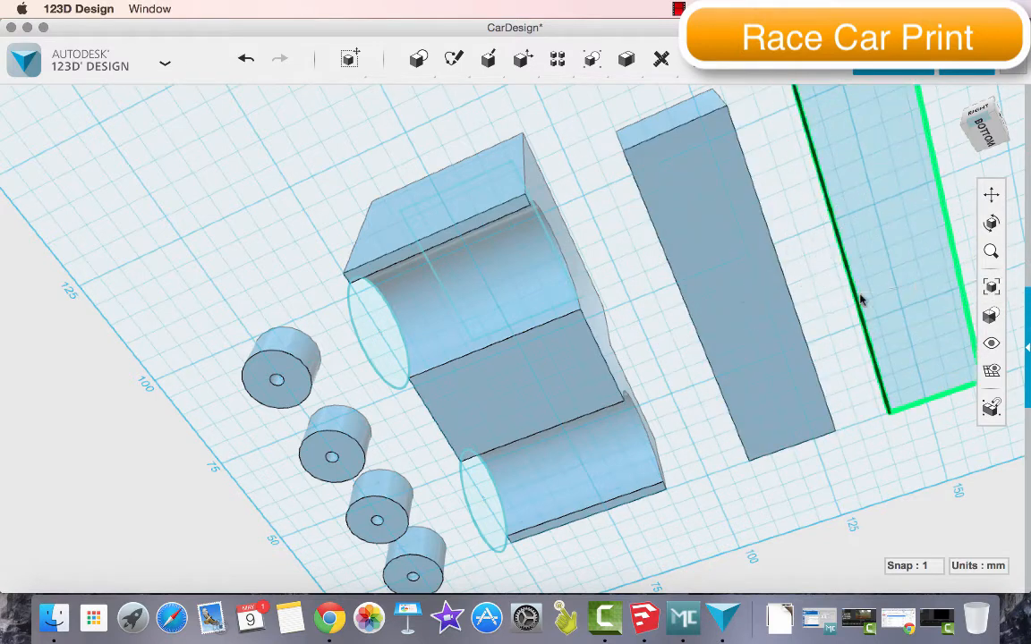
pyautogui.click(886, 282)
pyautogui.press('Delete')
# Move the bar 50 mm sideways into the car body, along the middle of its underside
pyautogui.click(760, 311)
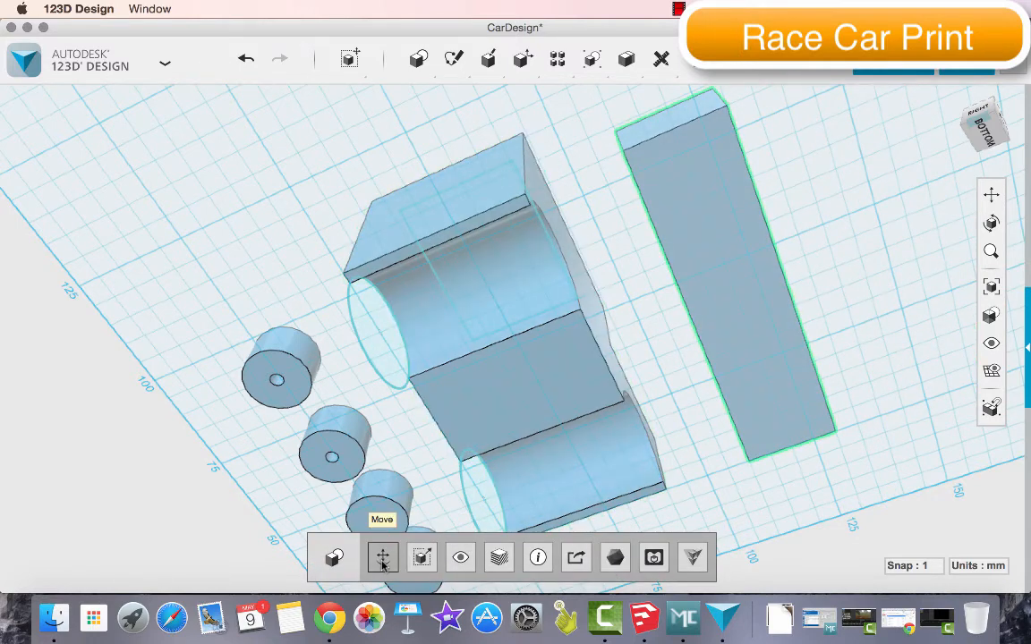
pyautogui.click(385, 558)
pyautogui.moveTo(678, 311); pyautogui.dragTo(465, 396)
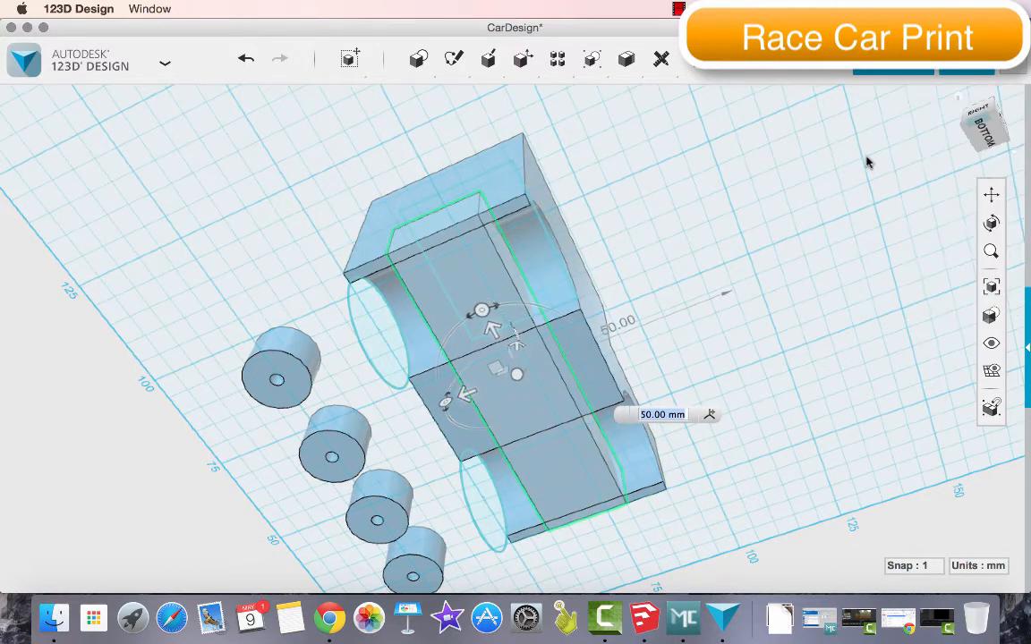
pyautogui.click(985, 130)
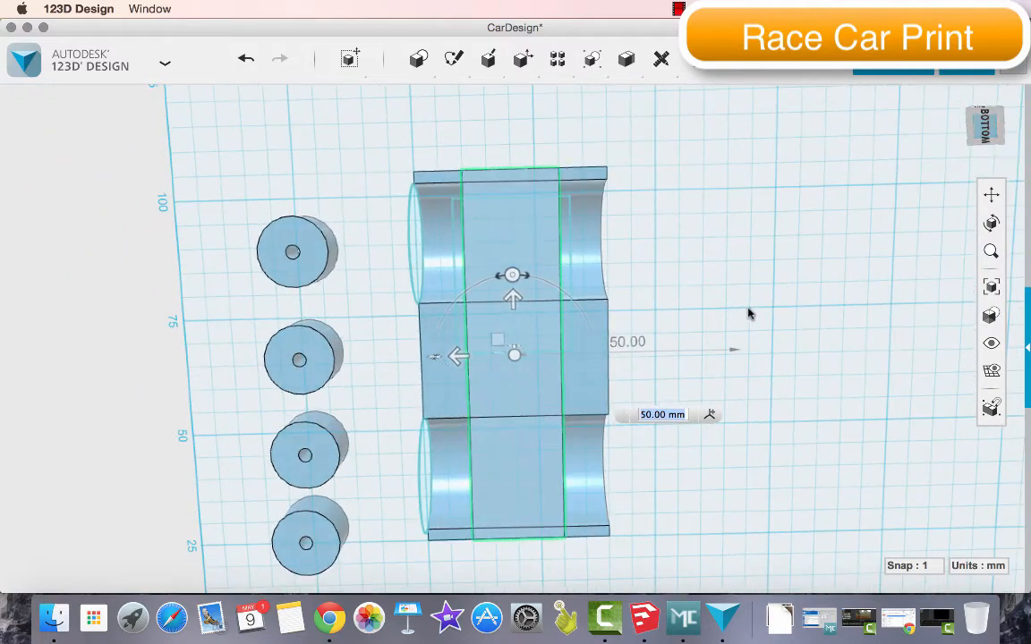
pyautogui.click(749, 313)
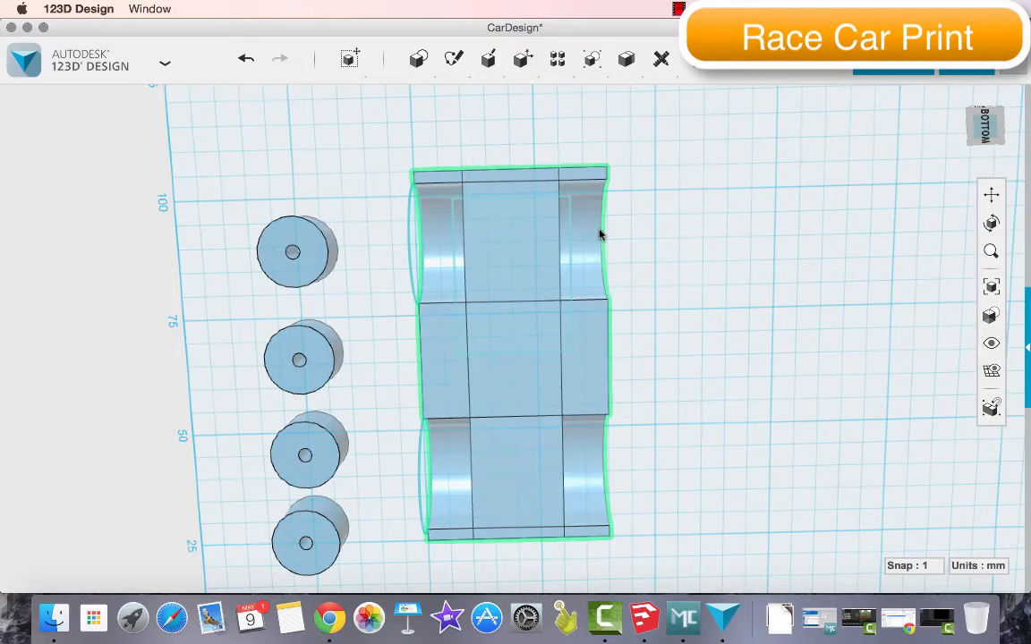
# Merge the car body with the central bar into one solid
pyautogui.moveTo(1003, 113)
pyautogui.mouseDown()
pyautogui.moveTo(963, 190)
pyautogui.moveTo(1017, 211)
pyautogui.moveTo(1027, 177)
pyautogui.moveTo(1019, 105)
pyautogui.moveTo(1020, 165)
pyautogui.moveTo(960, 202)
pyautogui.moveTo(988, 176)
pyautogui.moveTo(974, 115)
pyautogui.mouseUp()
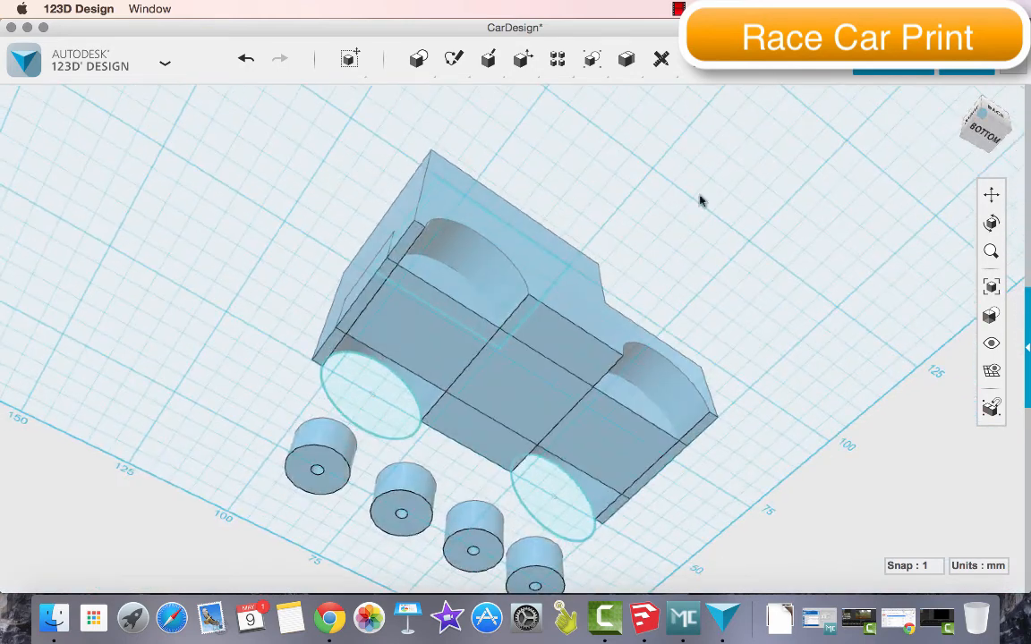
pyautogui.click(557, 311)
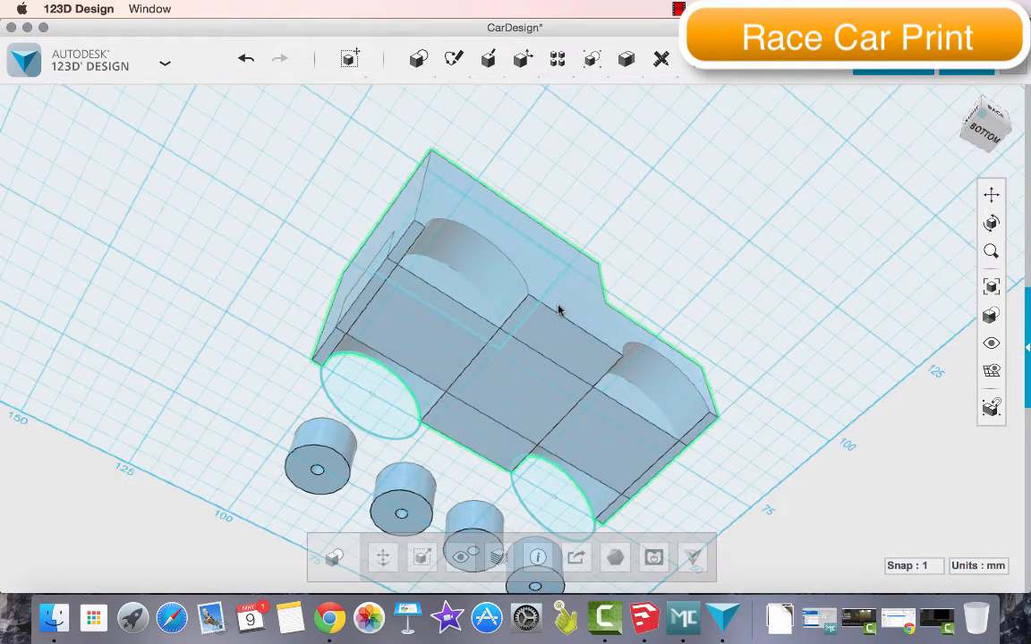
pyautogui.moveTo(624, 63)
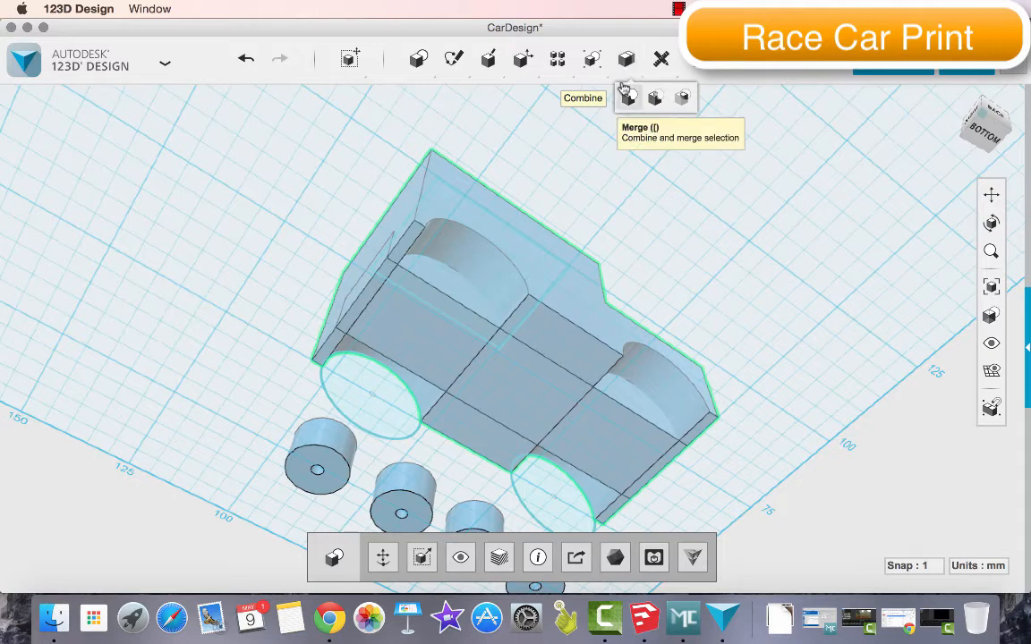
pyautogui.click(628, 101)
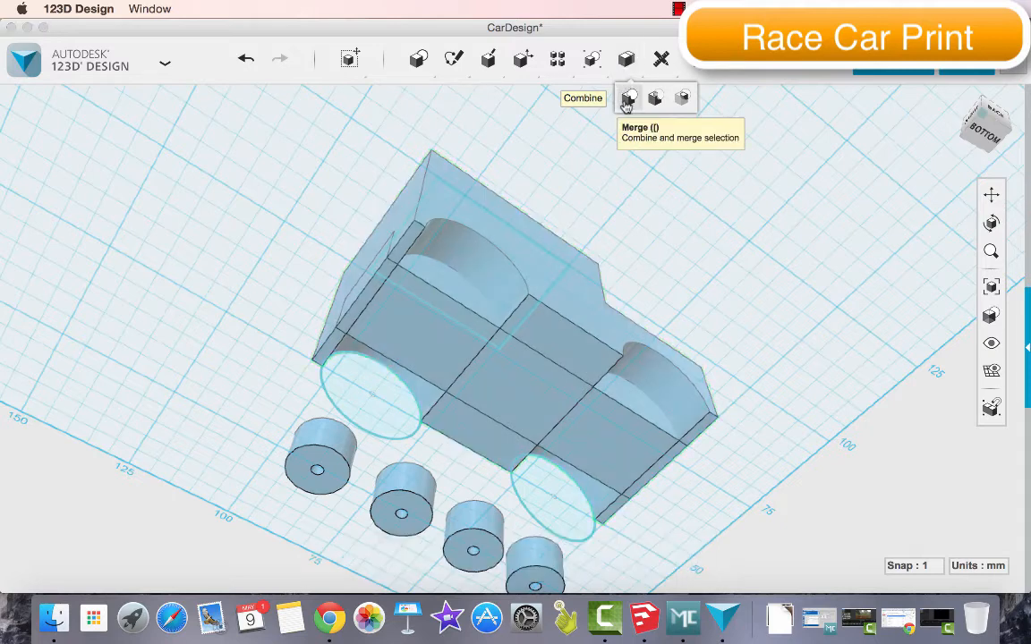
pyautogui.click(456, 360)
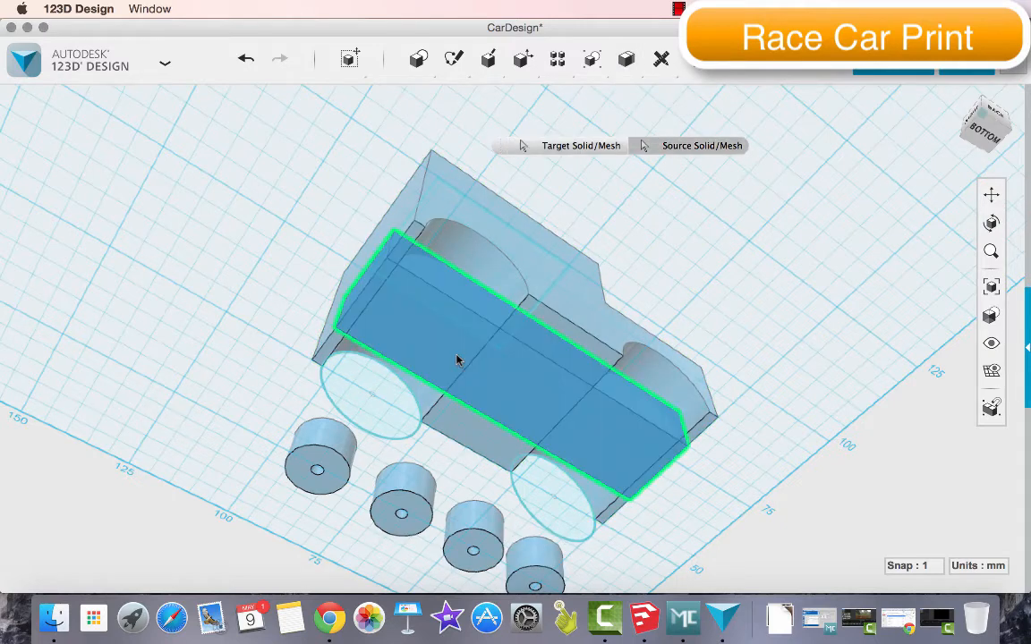
pyautogui.click(539, 272)
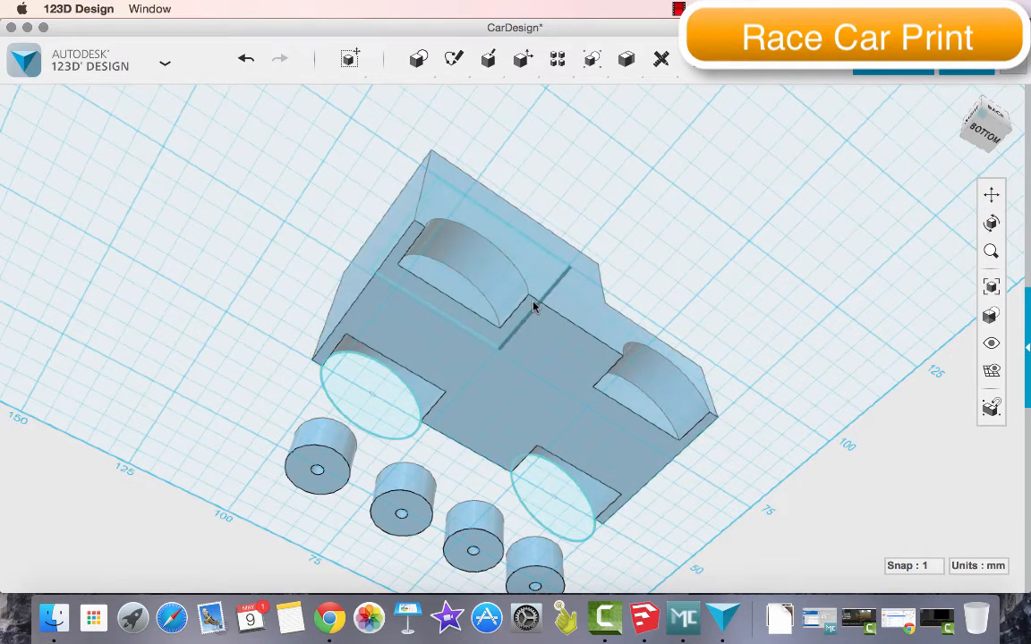
# Delete the leftover rectangle sketch on the underside of the car body
pyautogui.click(553, 287)
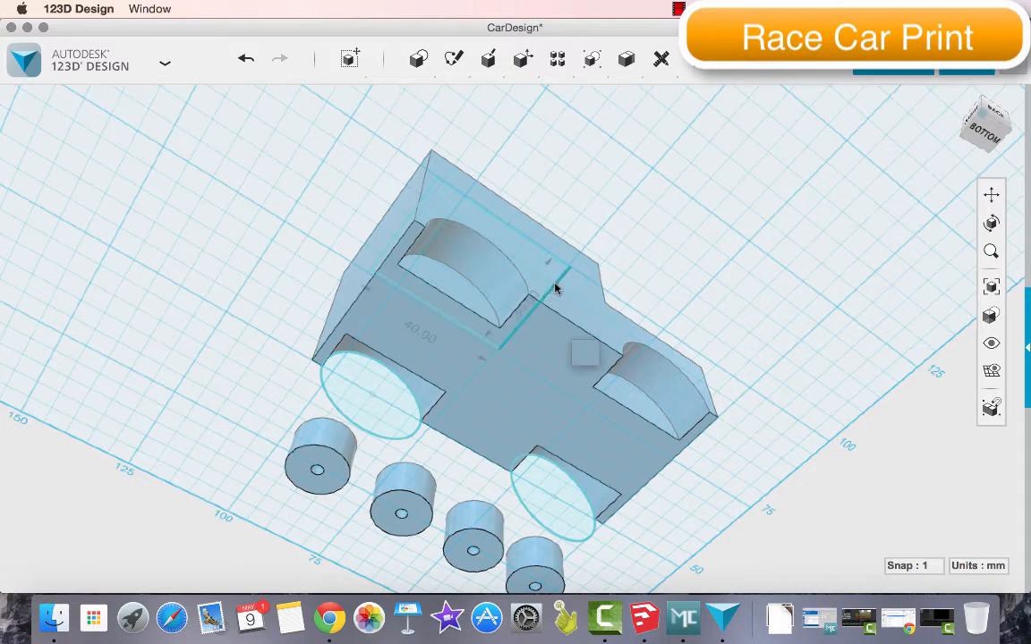
pyautogui.press('Delete')
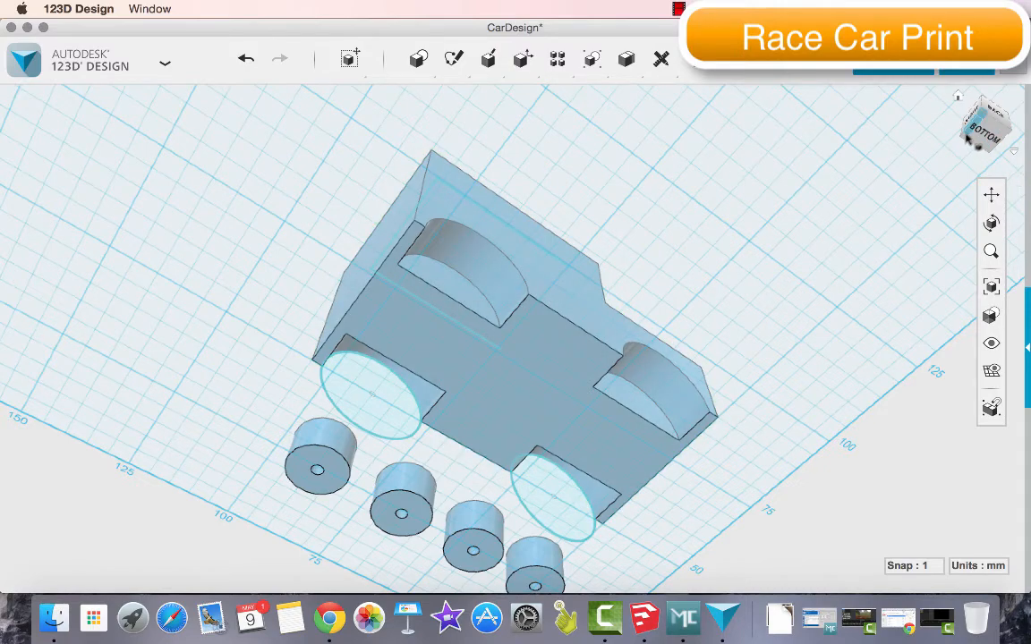
# Sketch a 4 mm diameter circle at the centre of the rear wheel arch's circle sketch
pyautogui.moveTo(995, 138)
pyautogui.mouseDown()
pyautogui.moveTo(992, 129)
pyautogui.moveTo(1000, 142)
pyautogui.moveTo(992, 172)
pyautogui.mouseUp()
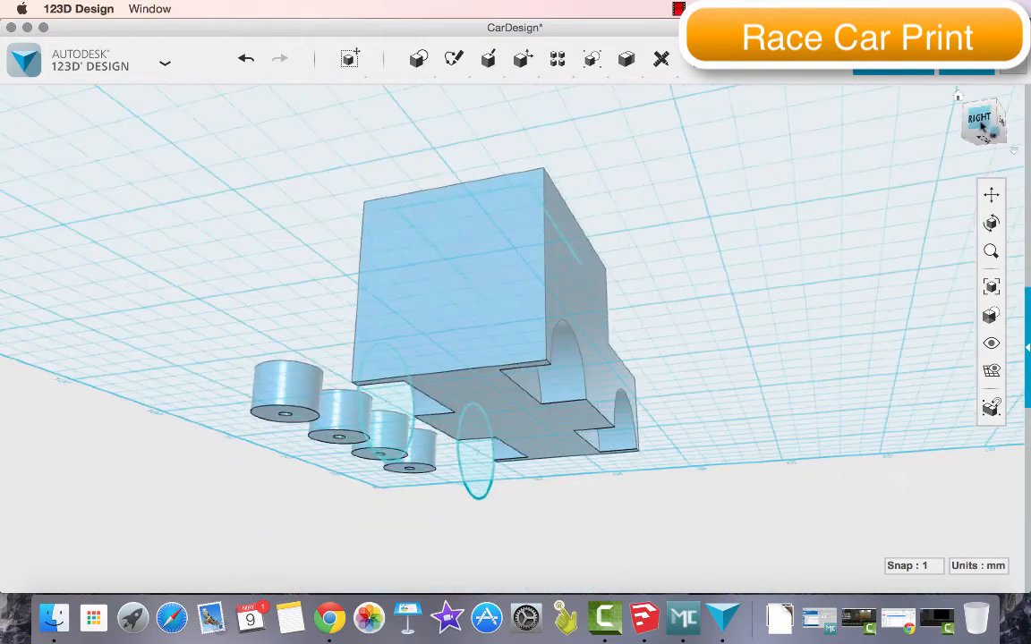
pyautogui.moveTo(984, 120); pyautogui.dragTo(1021, 141)
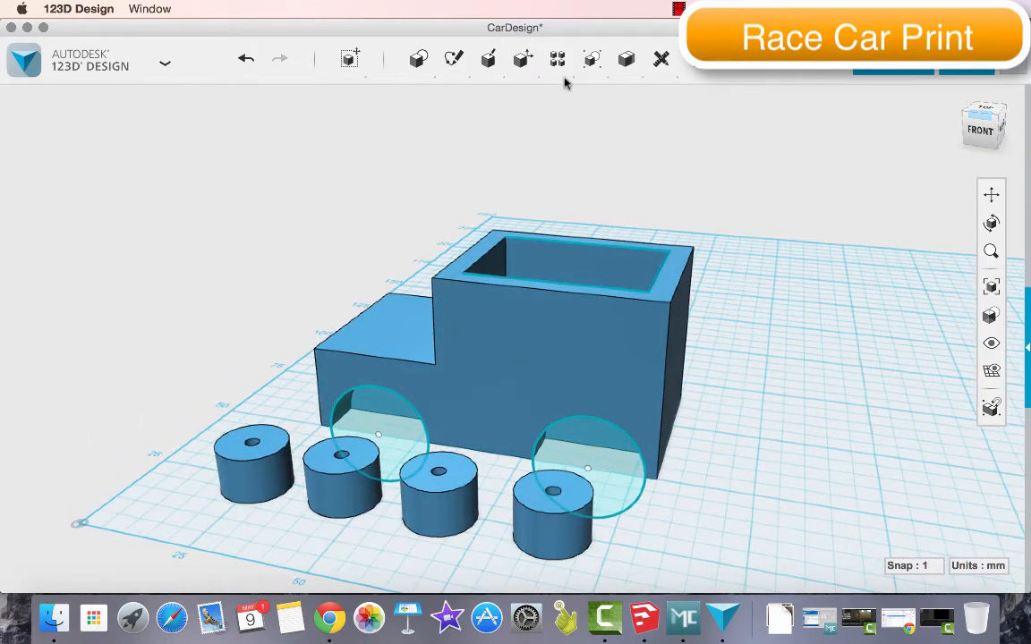
pyautogui.moveTo(454, 58)
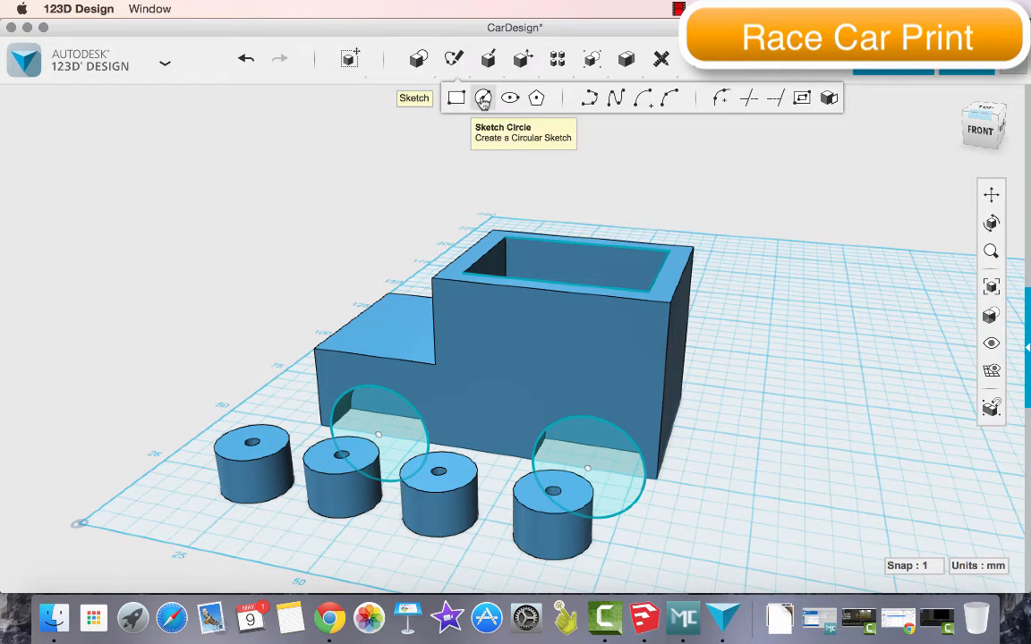
pyautogui.click(484, 98)
pyautogui.click(601, 377)
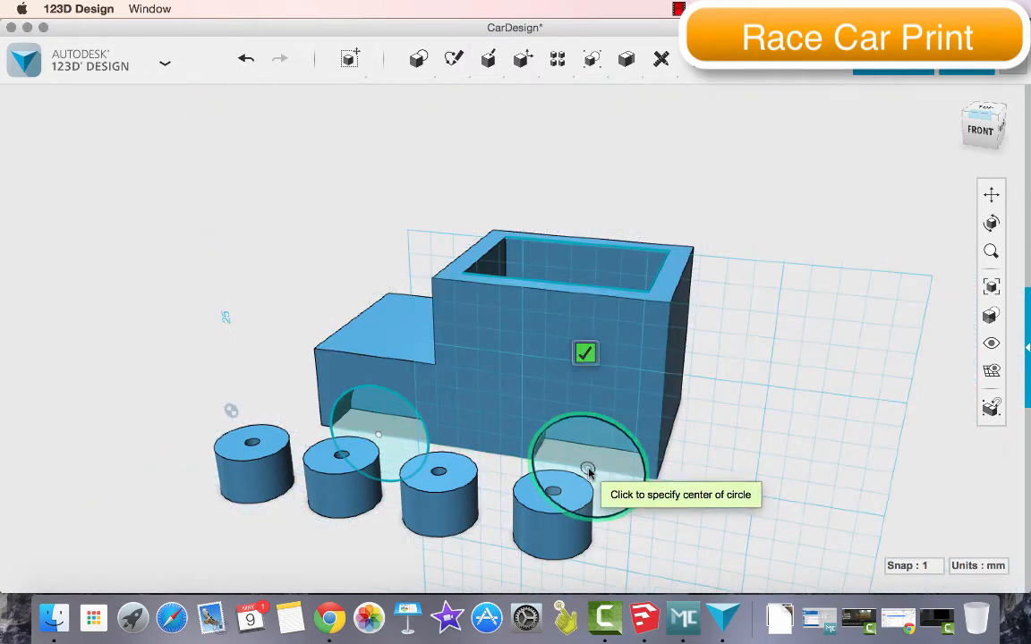
pyautogui.click(589, 470)
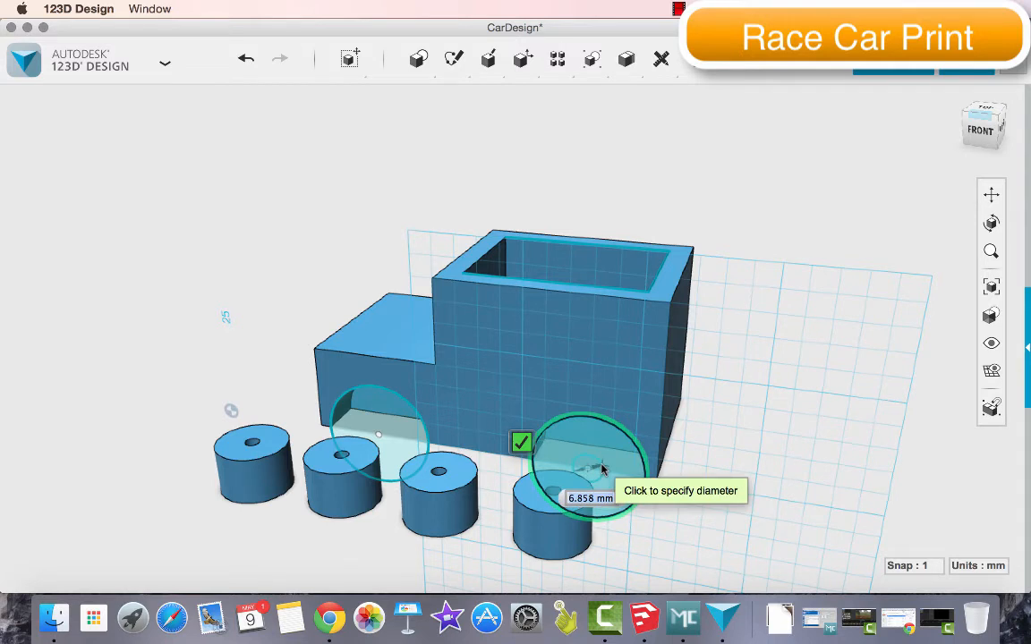
pyautogui.write('3')
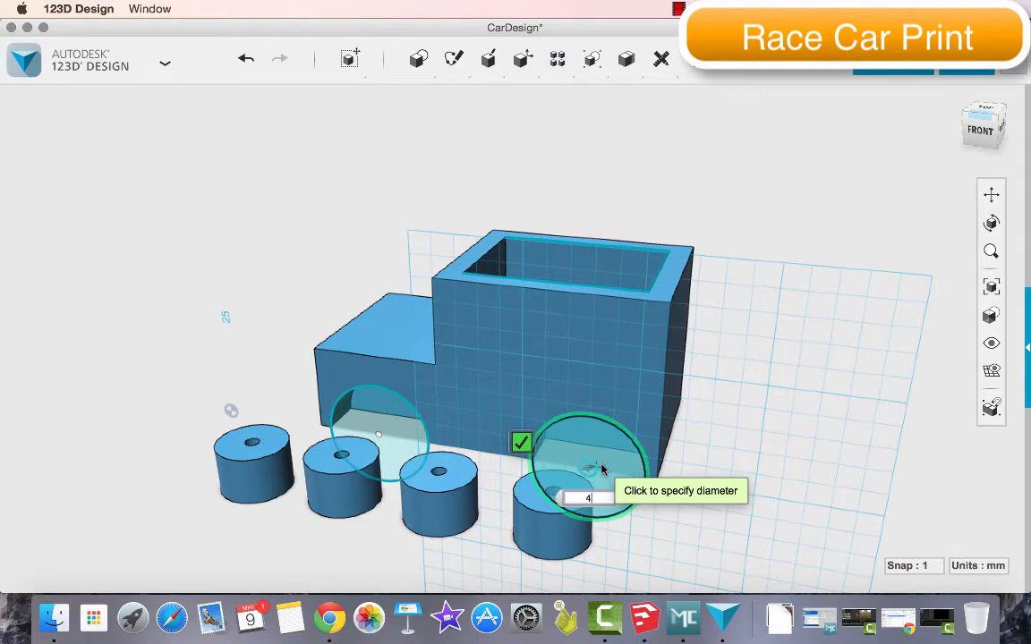
pyautogui.press('Return')
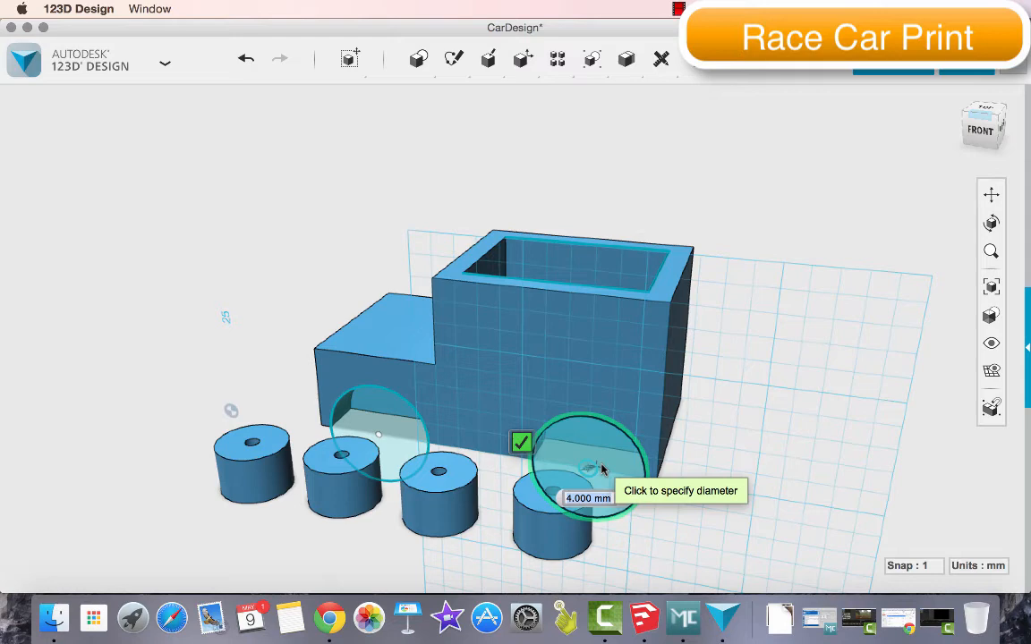
pyautogui.click(601, 469)
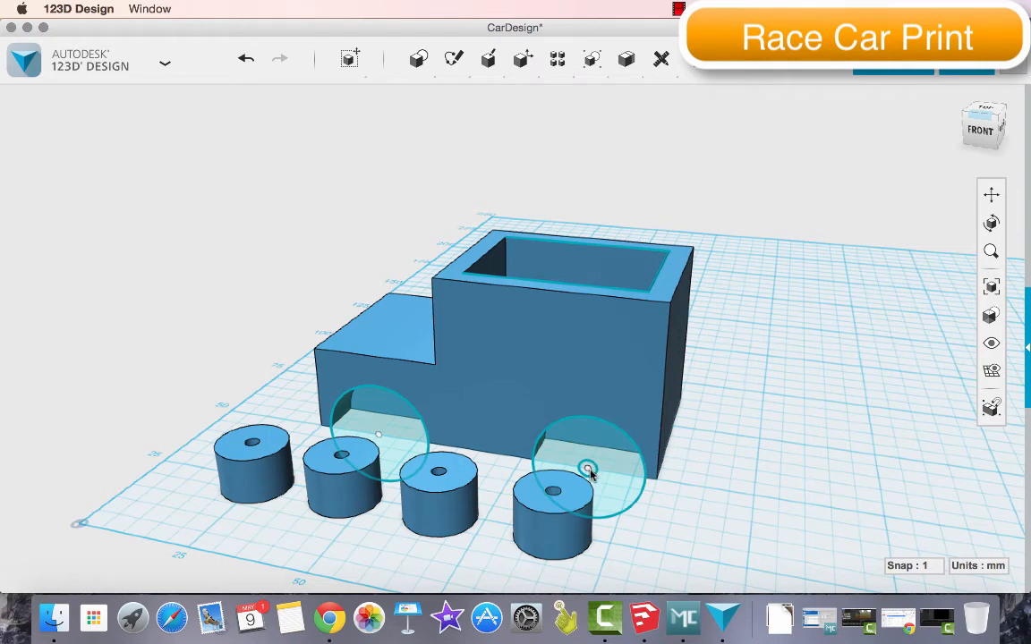
# Extrude the rear 4 mm circle across the body to cut an axle channel through the central bar
pyautogui.moveTo(521, 58)
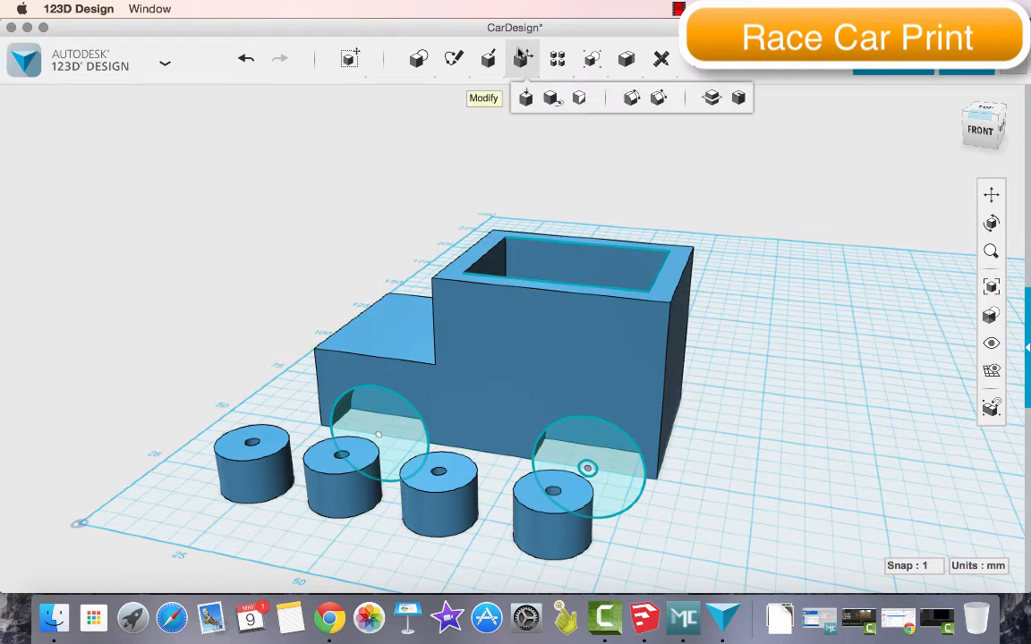
pyautogui.scroll(5, 587, 467)
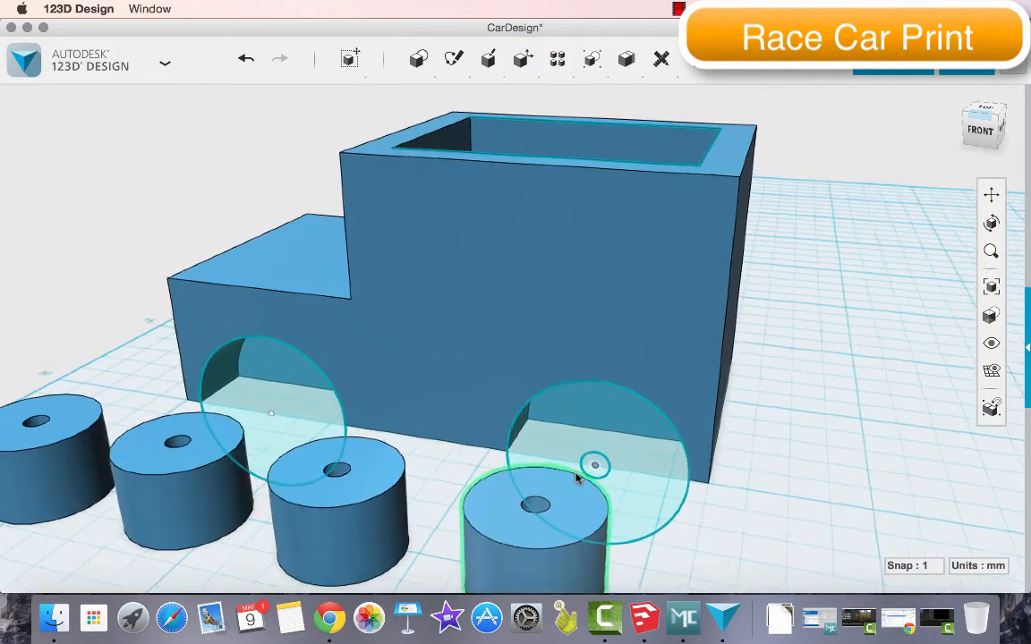
pyautogui.scroll(2, 577, 475)
pyautogui.click(601, 458)
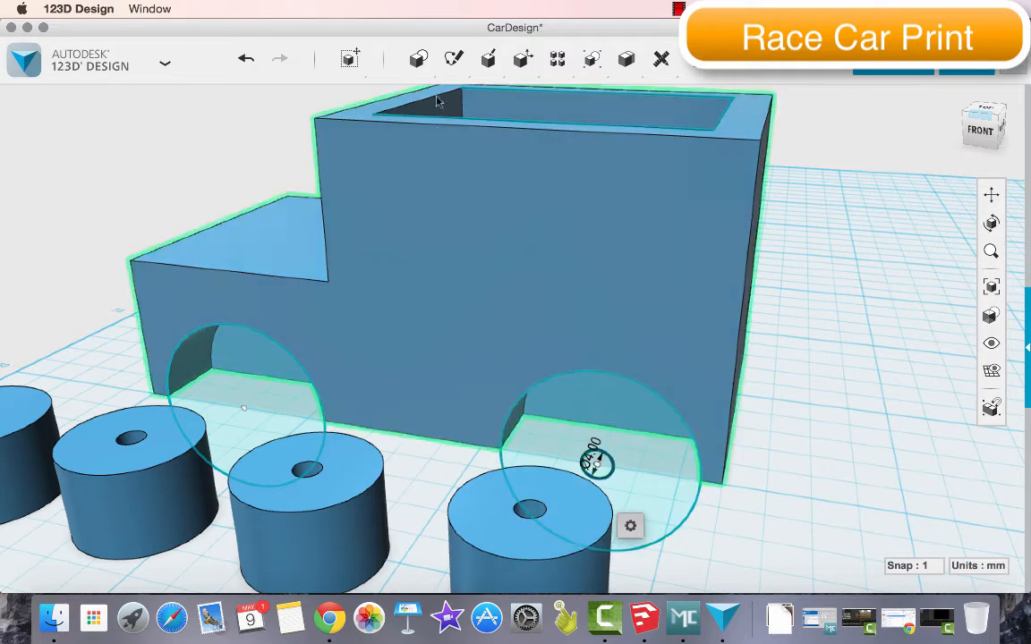
pyautogui.moveTo(487, 61)
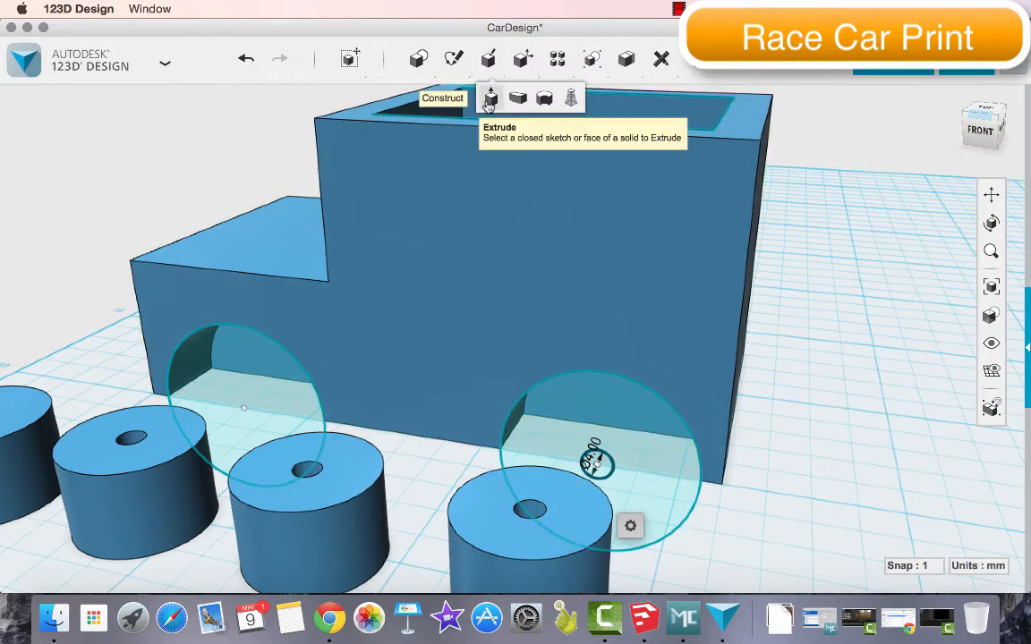
pyautogui.click(490, 99)
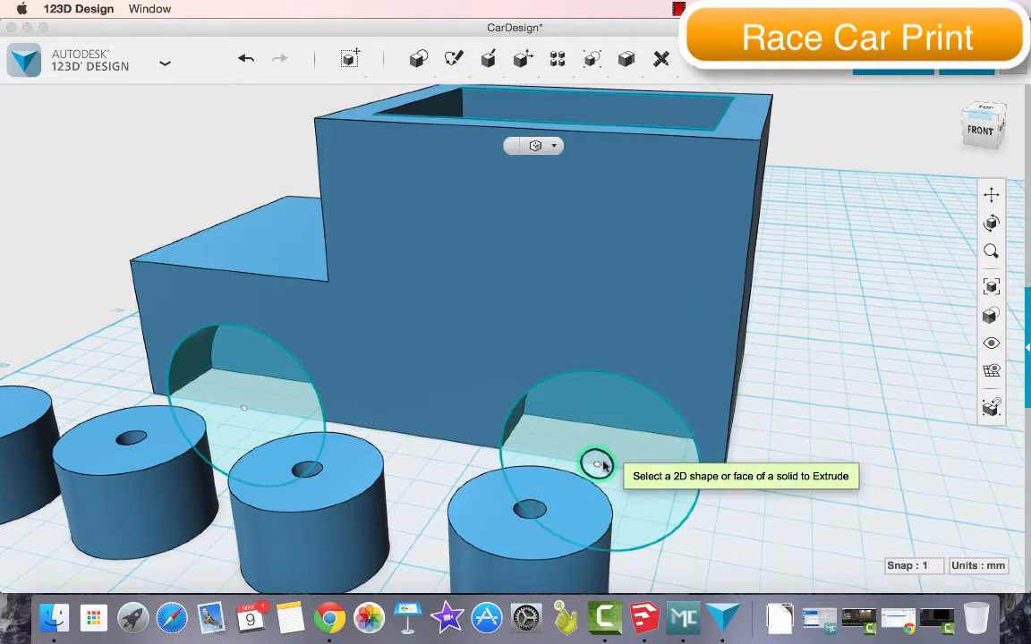
pyautogui.click(598, 463)
pyautogui.moveTo(600, 460); pyautogui.dragTo(697, 285)
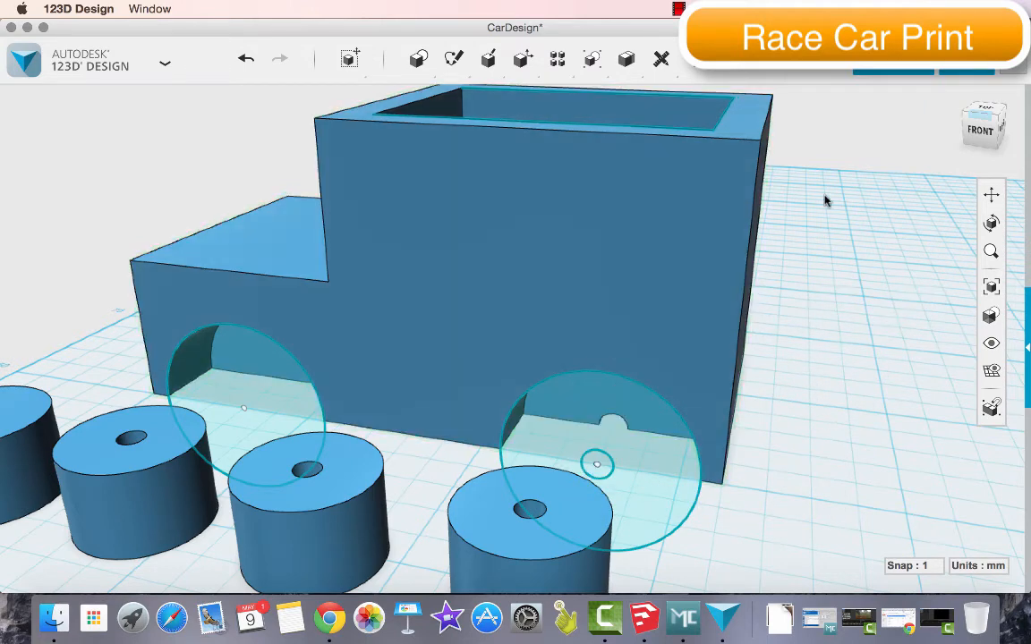
# Sketch a 4 mm diameter circle at the centre of the front wheel arch's circle sketch
pyautogui.click(992, 199)
pyautogui.moveTo(340, 396); pyautogui.dragTo(506, 431)
pyautogui.moveTo(487, 60)
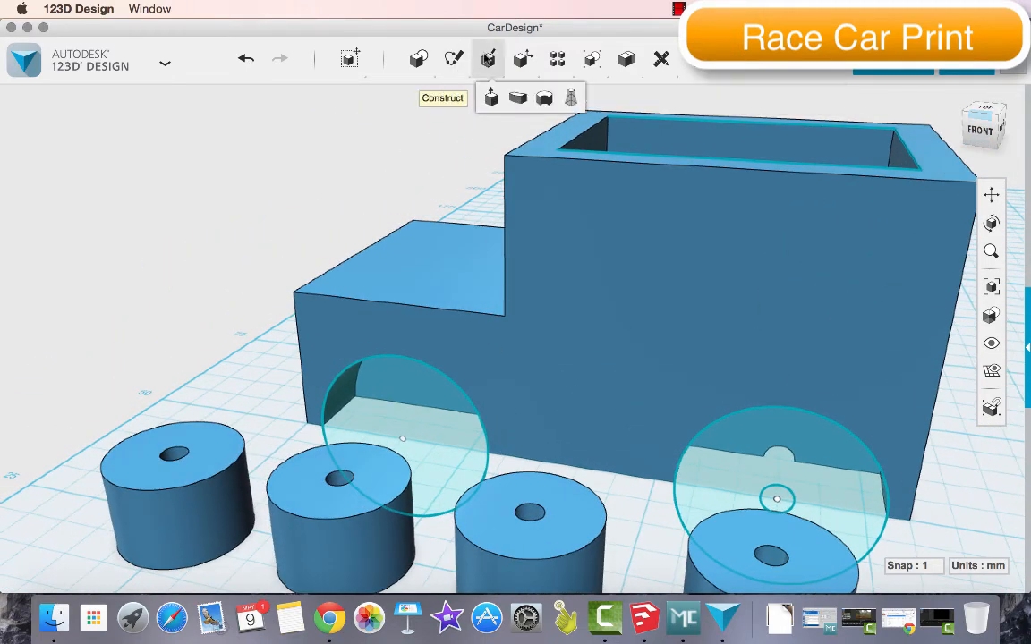
pyautogui.moveTo(454, 59)
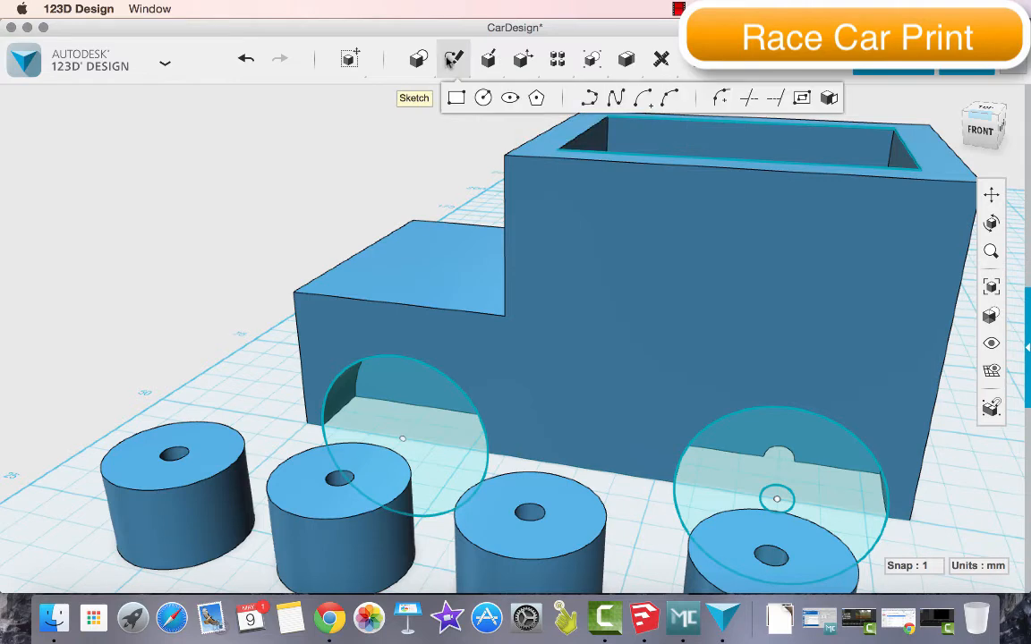
pyautogui.click(403, 426)
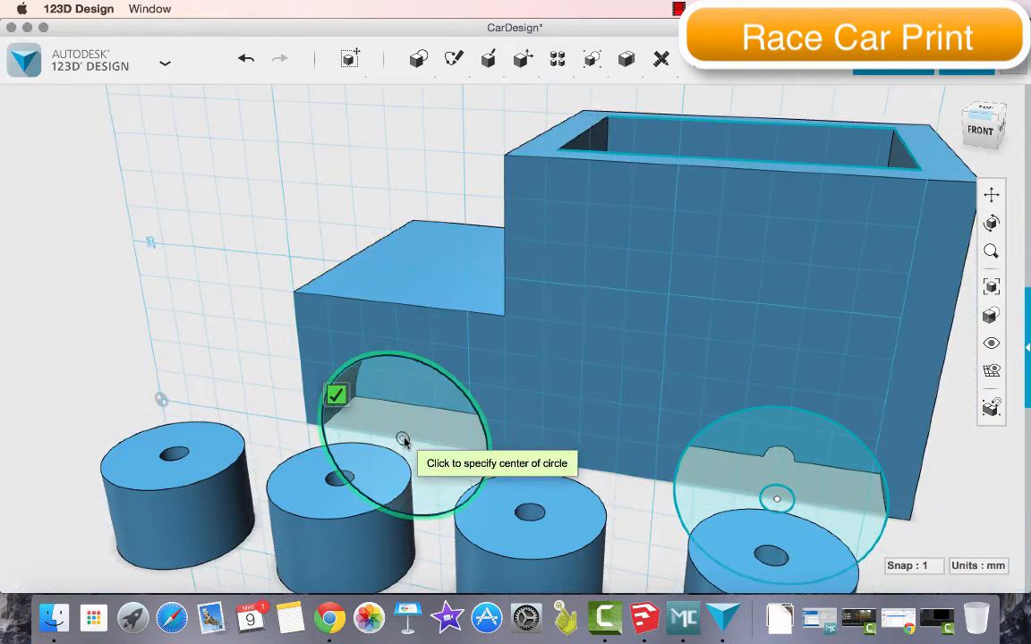
pyautogui.click(407, 442)
pyautogui.write('4')
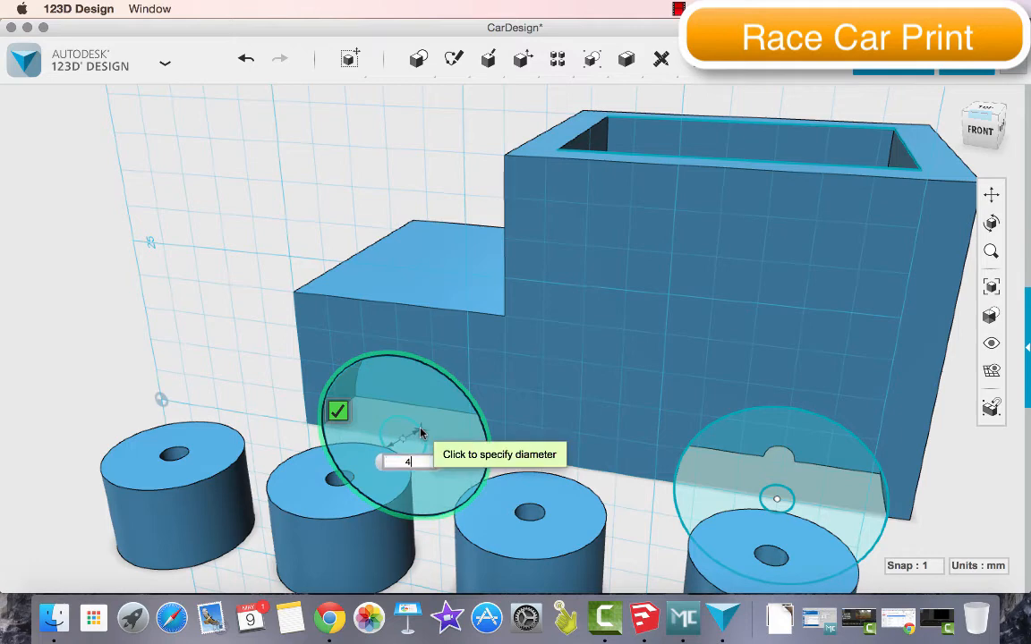
pyautogui.press('Return')
# Extrude the front 4 mm circle across the body to cut its axle channel, and save the design
pyautogui.moveTo(440, 59)
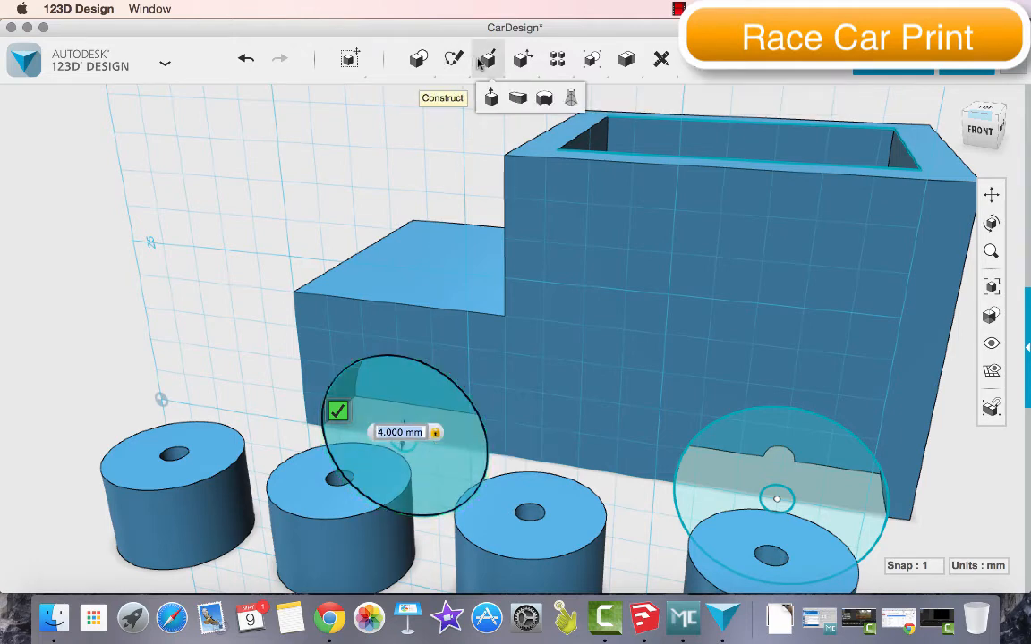
pyautogui.click(484, 63)
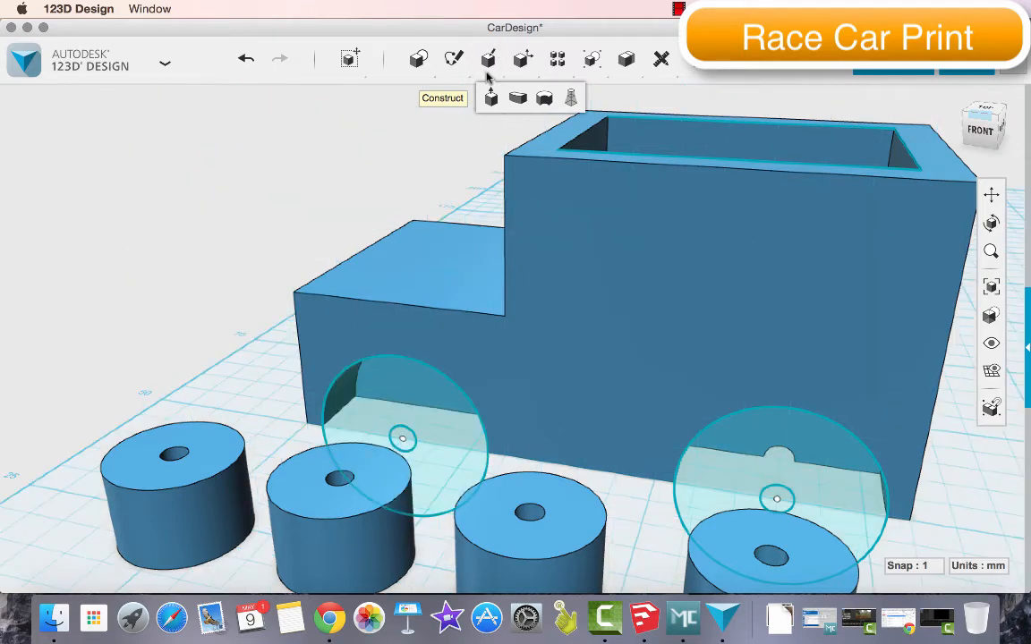
pyautogui.click(491, 98)
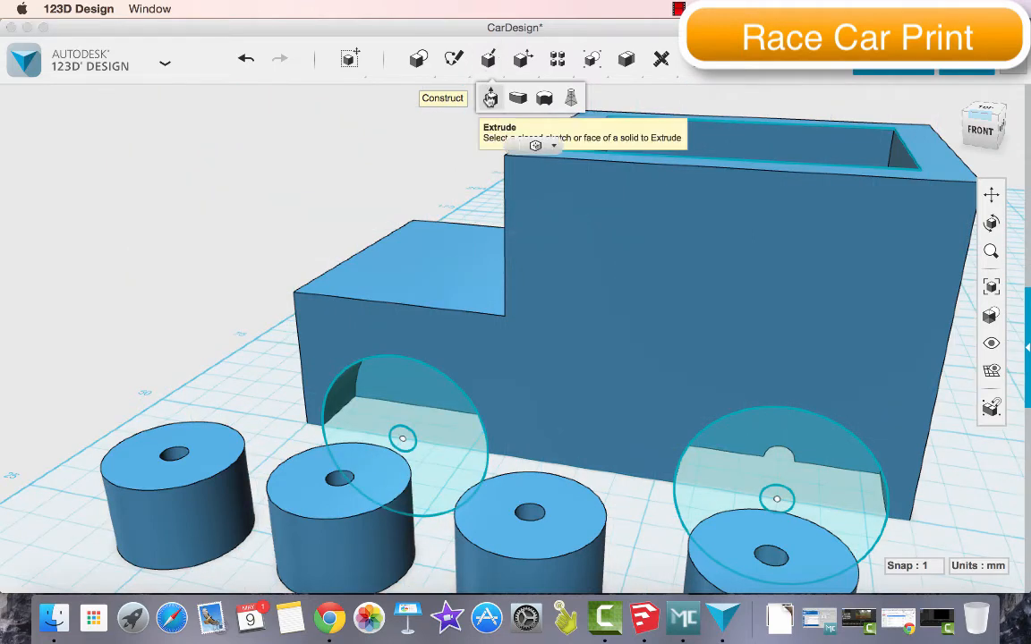
pyautogui.click(402, 440)
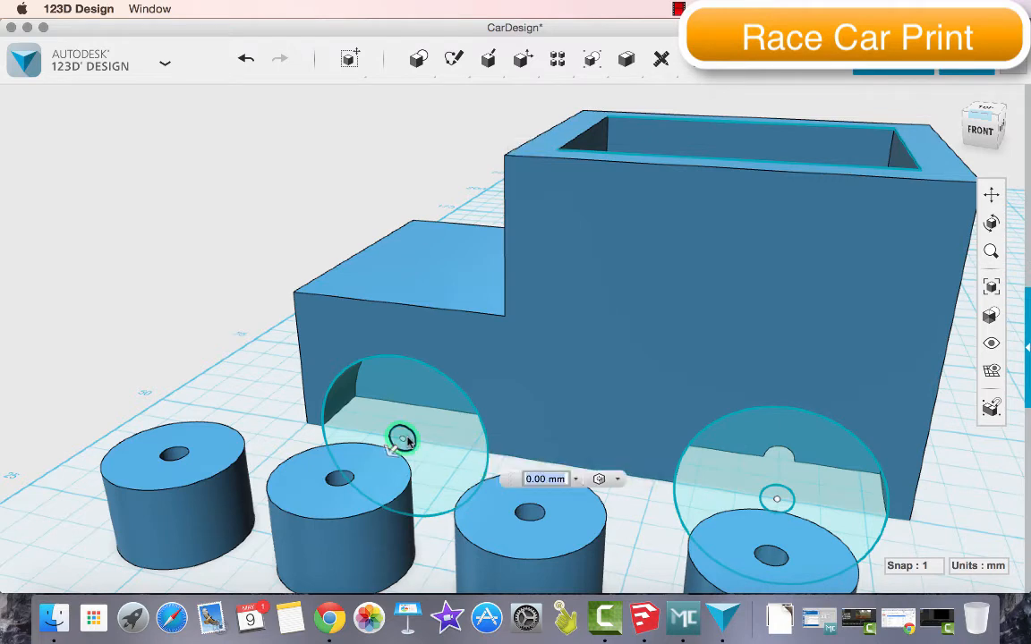
pyautogui.moveTo(410, 426); pyautogui.dragTo(551, 250)
pyautogui.press('Return')
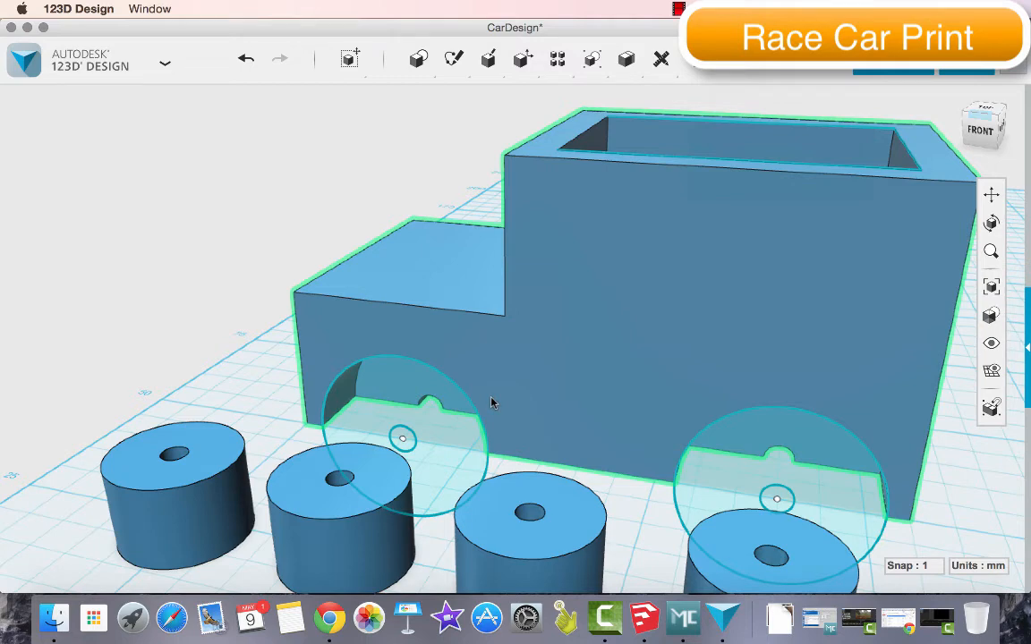
pyautogui.press('super+s')
# Delete the front and rear wheel-arch circle sketches
pyautogui.click(460, 421)
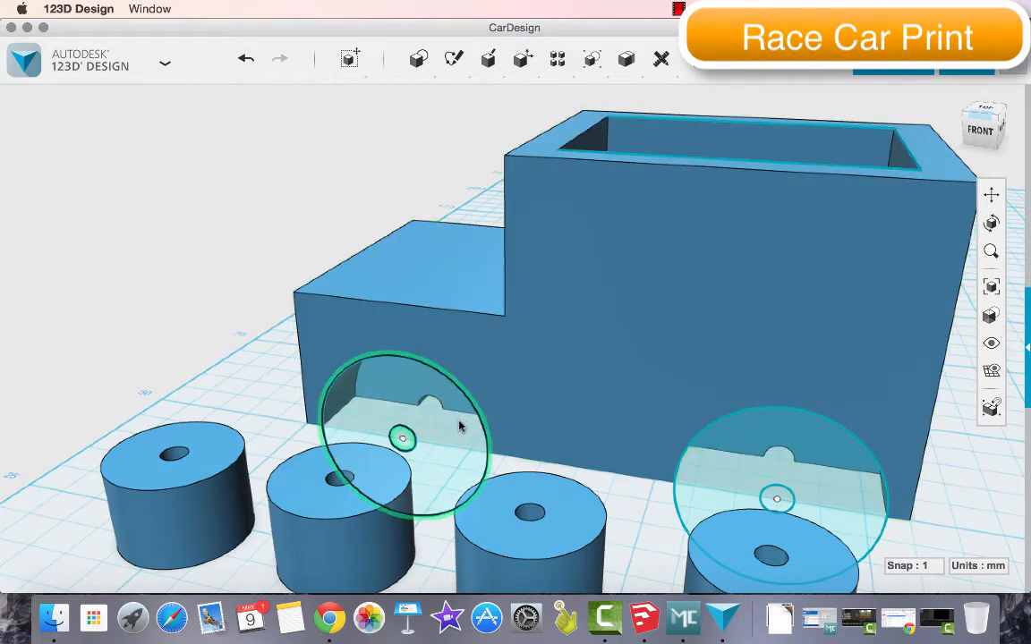
pyautogui.press('Return')
pyautogui.click(776, 450)
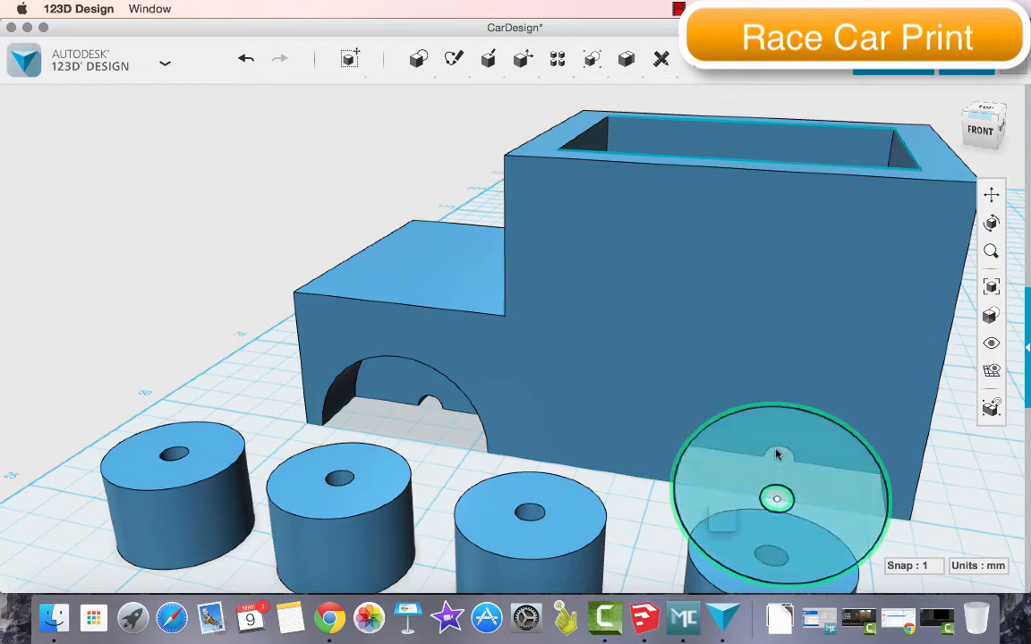
pyautogui.press('Delete')
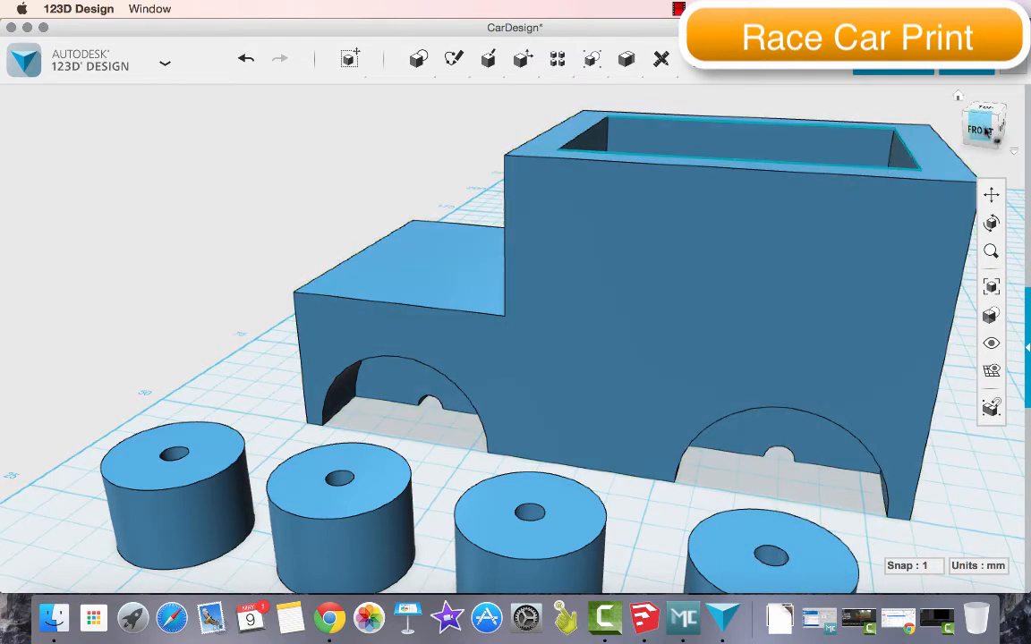
# Fillet the hood's front top edge with a 21.5 mm radius
pyautogui.moveTo(999, 132)
pyautogui.mouseDown()
pyautogui.moveTo(959, 143)
pyautogui.moveTo(922, 97)
pyautogui.moveTo(861, 101)
pyautogui.moveTo(848, 161)
pyautogui.moveTo(806, 159)
pyautogui.moveTo(845, 113)
pyautogui.moveTo(848, 150)
pyautogui.moveTo(877, 132)
pyautogui.moveTo(872, 109)
pyautogui.moveTo(812, 135)
pyautogui.moveTo(854, 89)
pyautogui.moveTo(851, 103)
pyautogui.mouseUp()
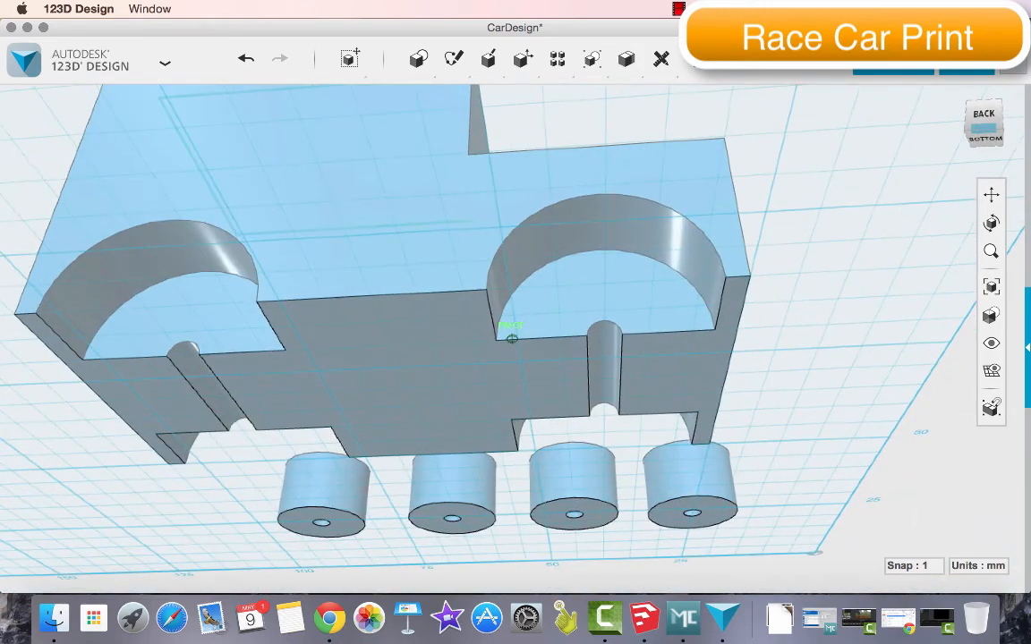
pyautogui.click(343, 347)
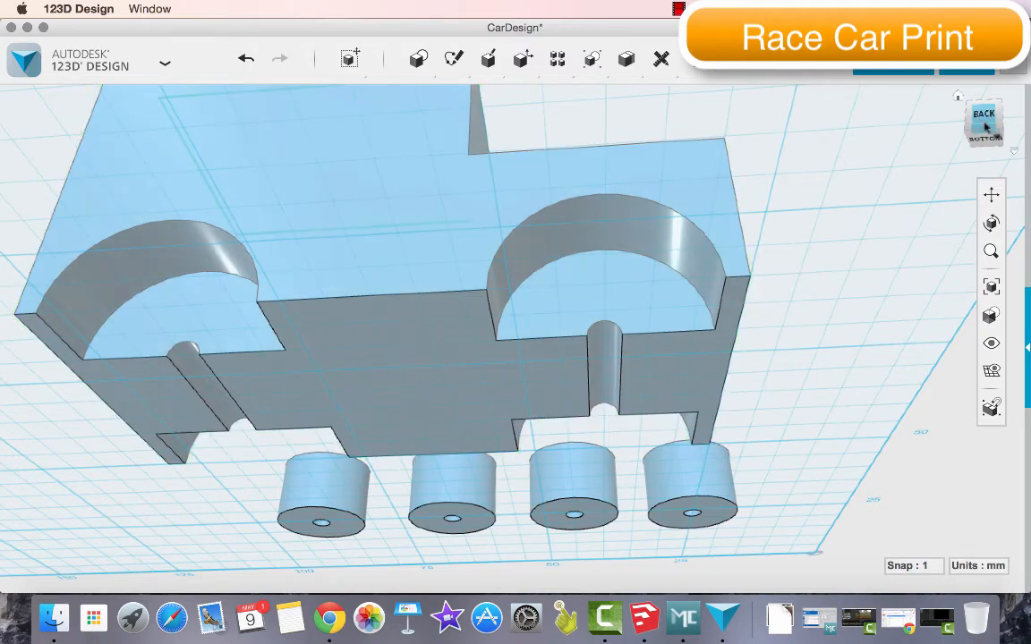
pyautogui.moveTo(997, 109)
pyautogui.mouseDown()
pyautogui.moveTo(979, 130)
pyautogui.moveTo(987, 120)
pyautogui.mouseUp()
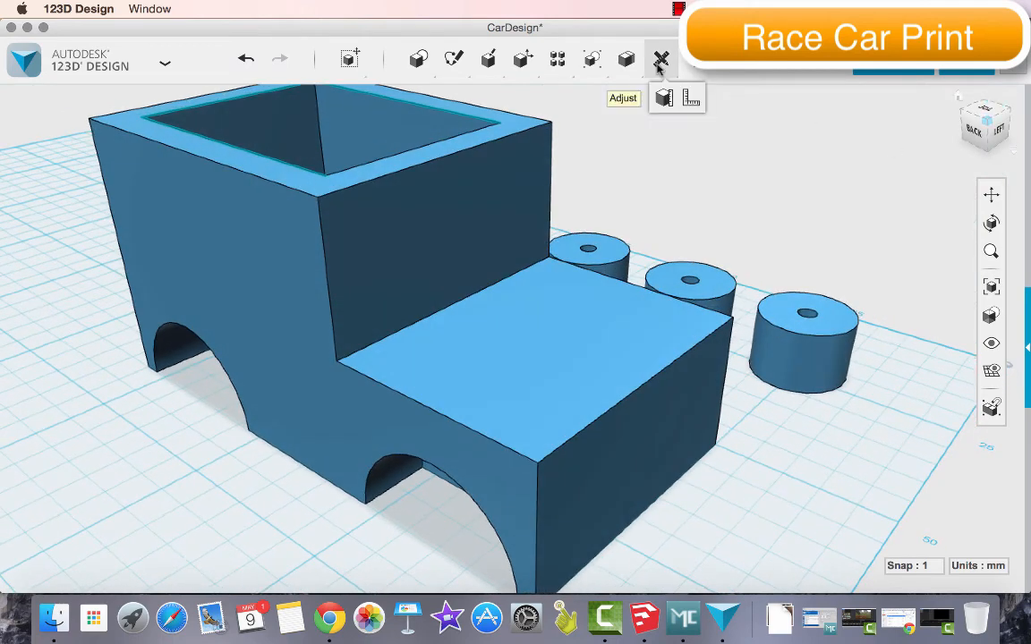
pyautogui.moveTo(526, 59)
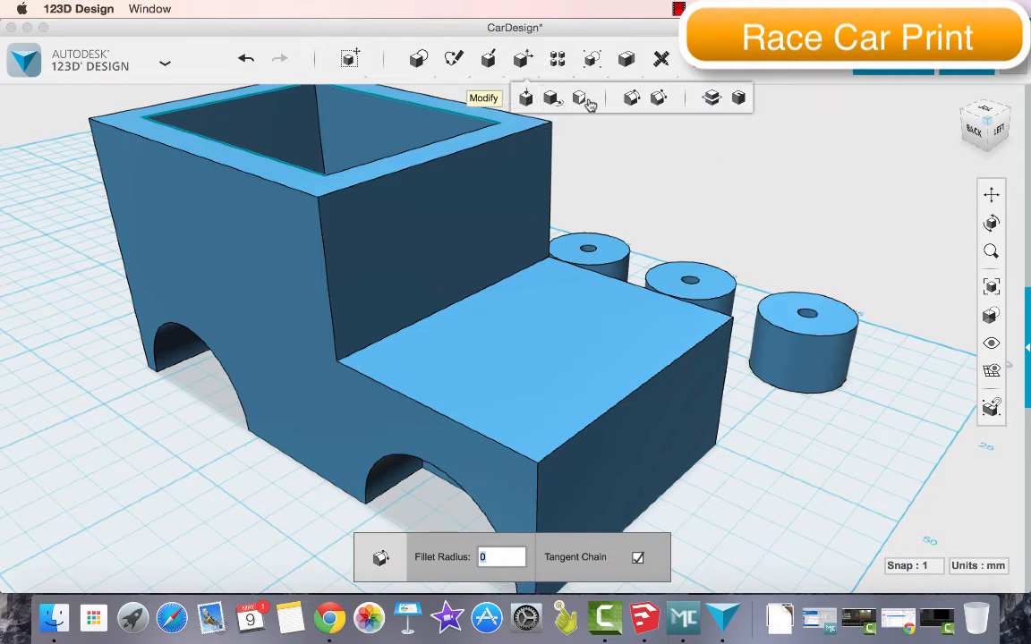
pyautogui.click(632, 100)
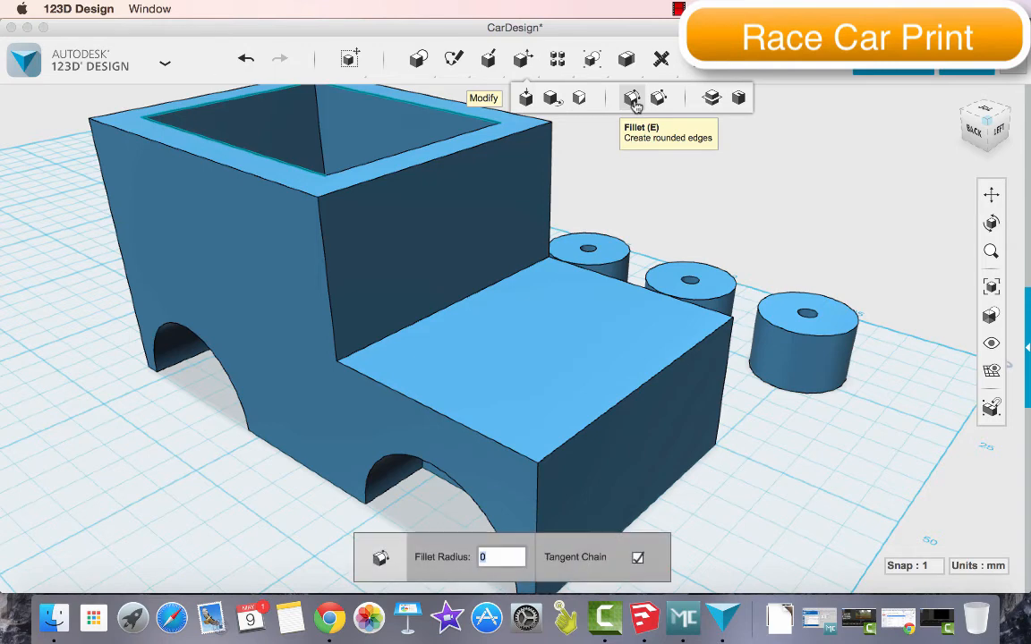
pyautogui.click(642, 386)
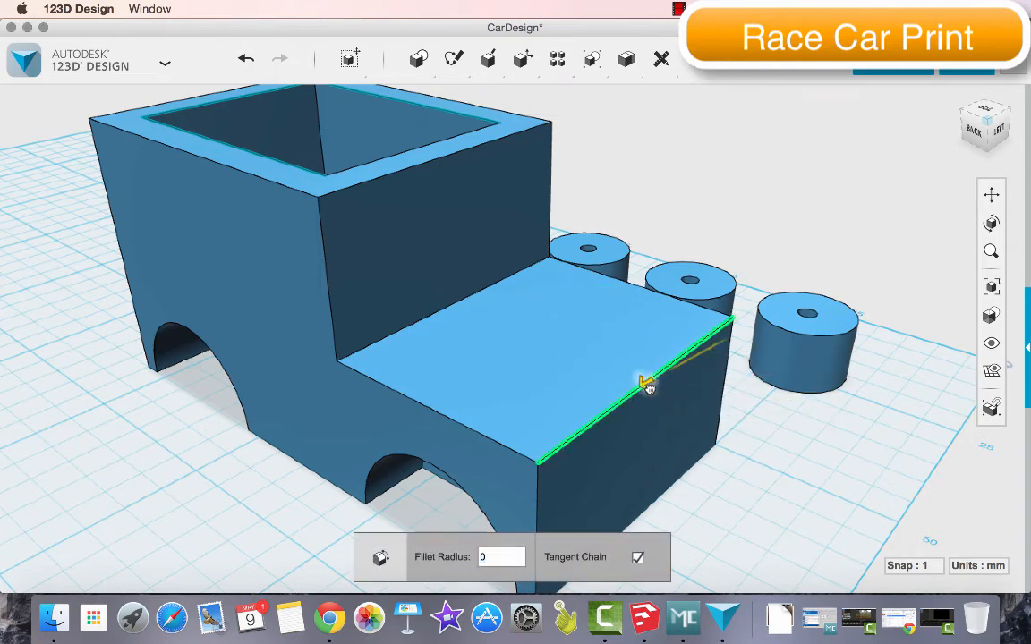
pyautogui.moveTo(646, 387); pyautogui.dragTo(586, 388)
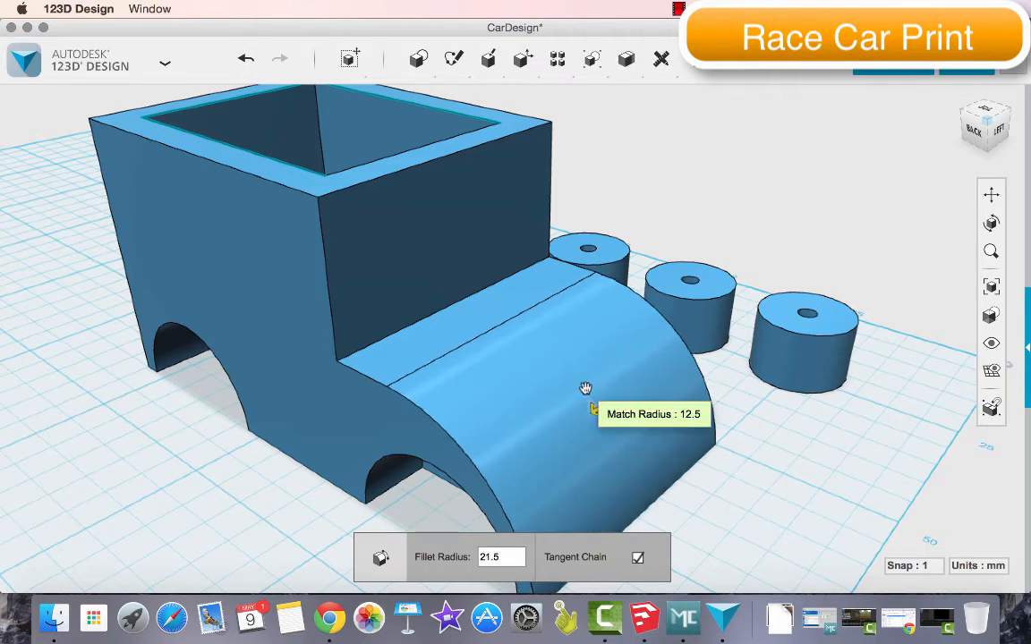
pyautogui.press('Return')
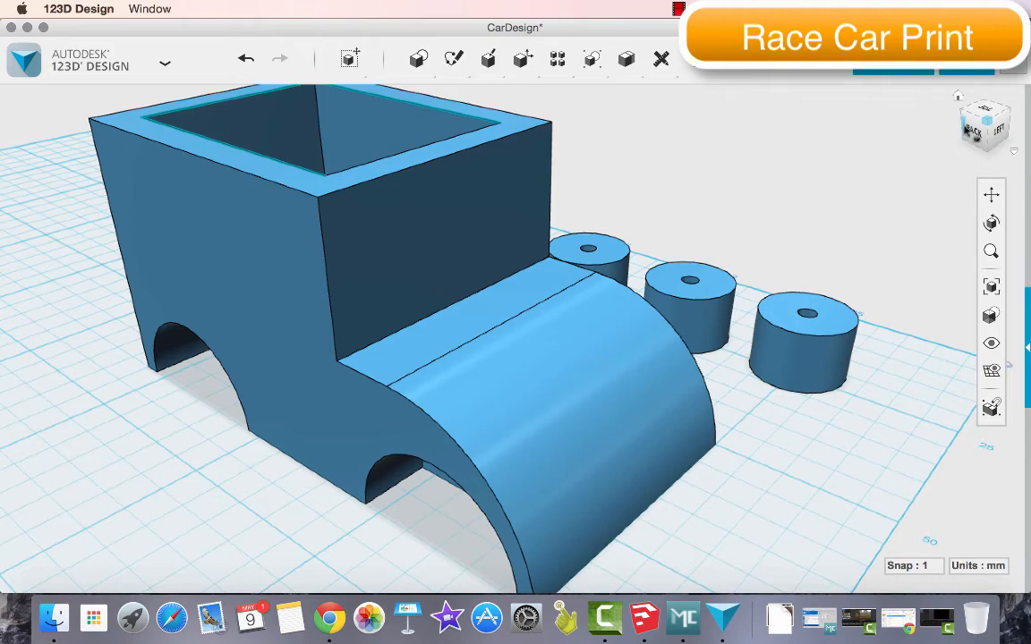
# Fillet the cab's front top edge above the hood with a 20 mm radius
pyautogui.moveTo(973, 132)
pyautogui.mouseDown()
pyautogui.moveTo(1017, 109)
pyautogui.moveTo(985, 129)
pyautogui.mouseUp()
pyautogui.moveTo(511, 63)
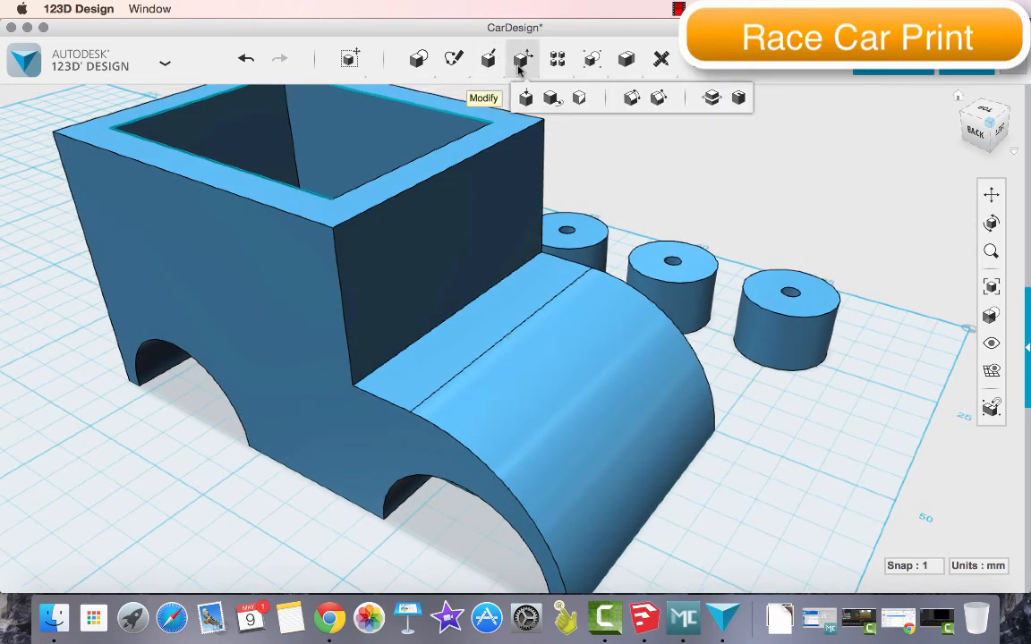
pyautogui.click(632, 98)
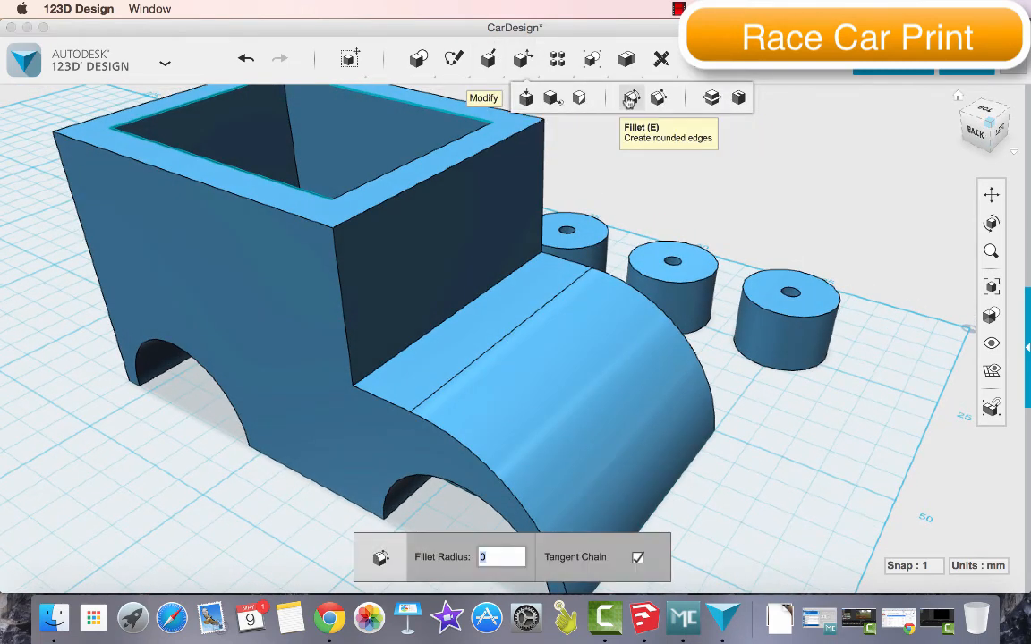
pyautogui.moveTo(447, 168); pyautogui.dragTo(399, 193)
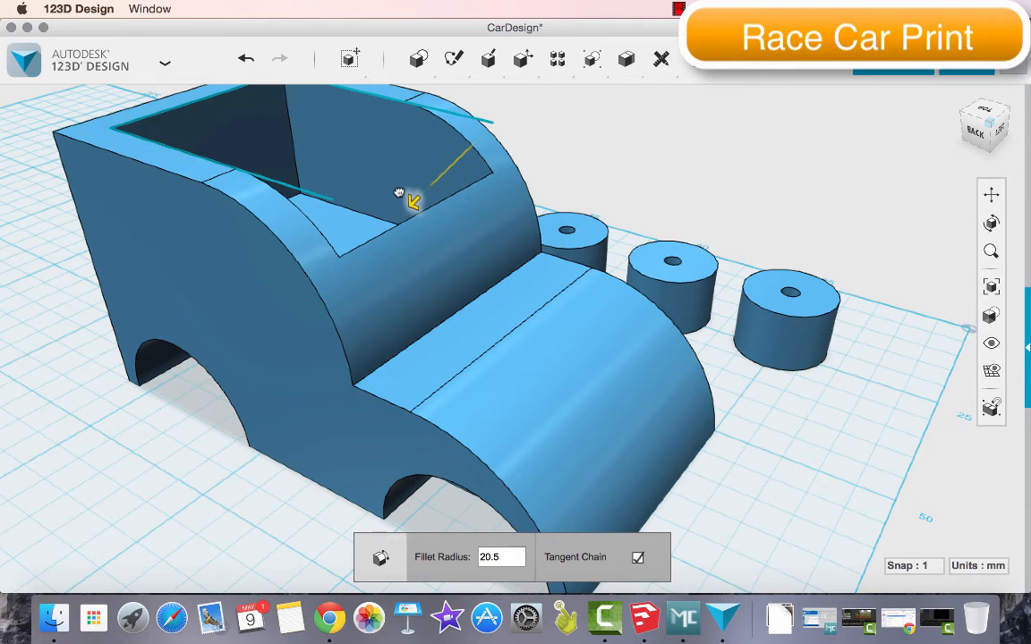
pyautogui.moveTo(400, 193); pyautogui.dragTo(400, 191)
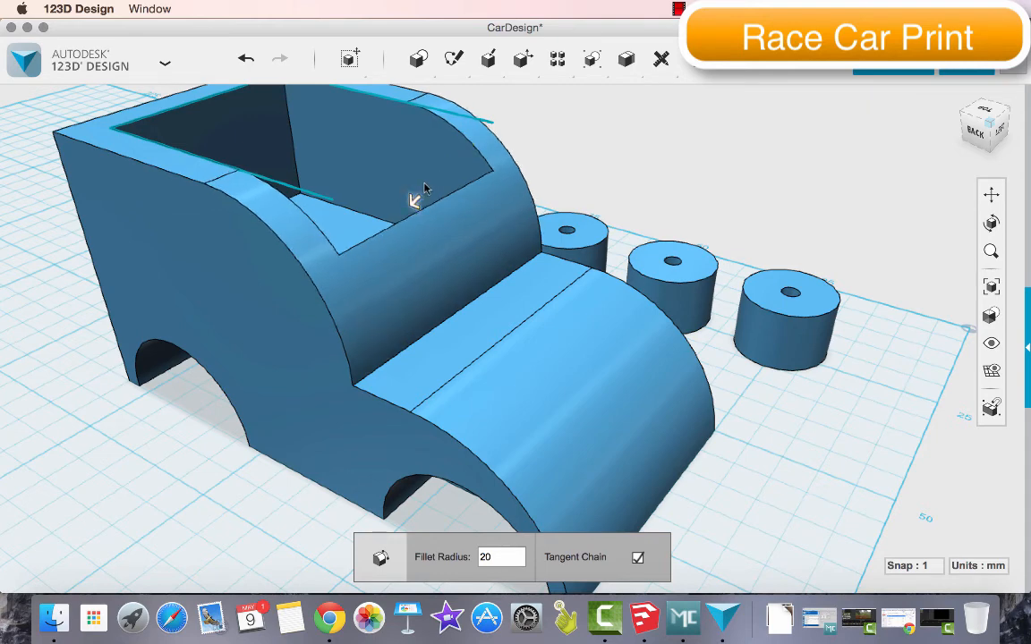
pyautogui.press('Return')
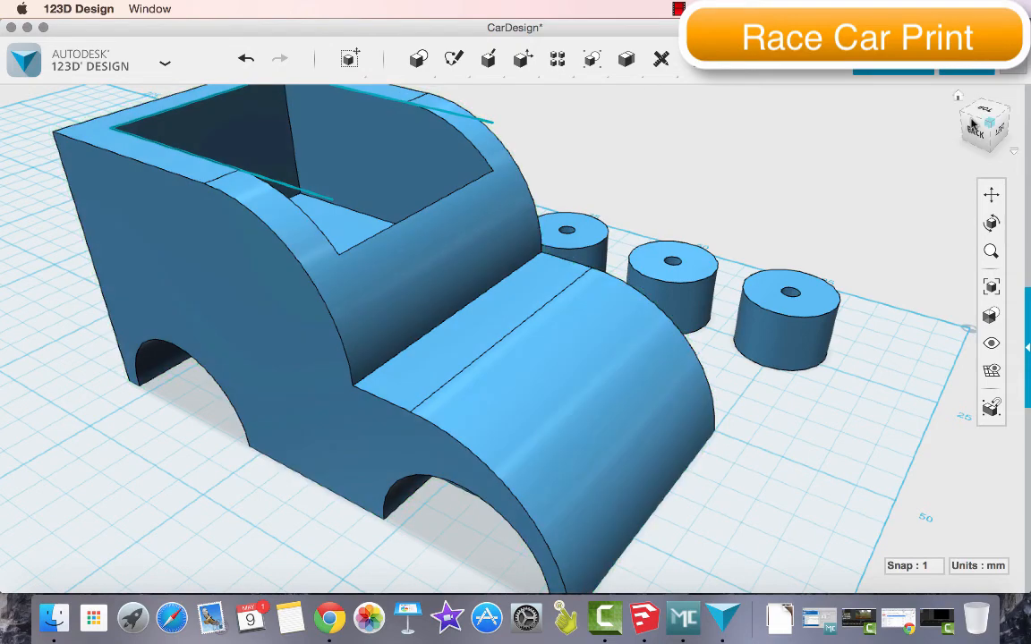
# Fillet the rear top edge of the cab with a 20 mm radius
pyautogui.moveTo(986, 131); pyautogui.dragTo(1028, 115)
pyautogui.moveTo(969, 129); pyautogui.dragTo(983, 116)
pyautogui.moveTo(643, 66)
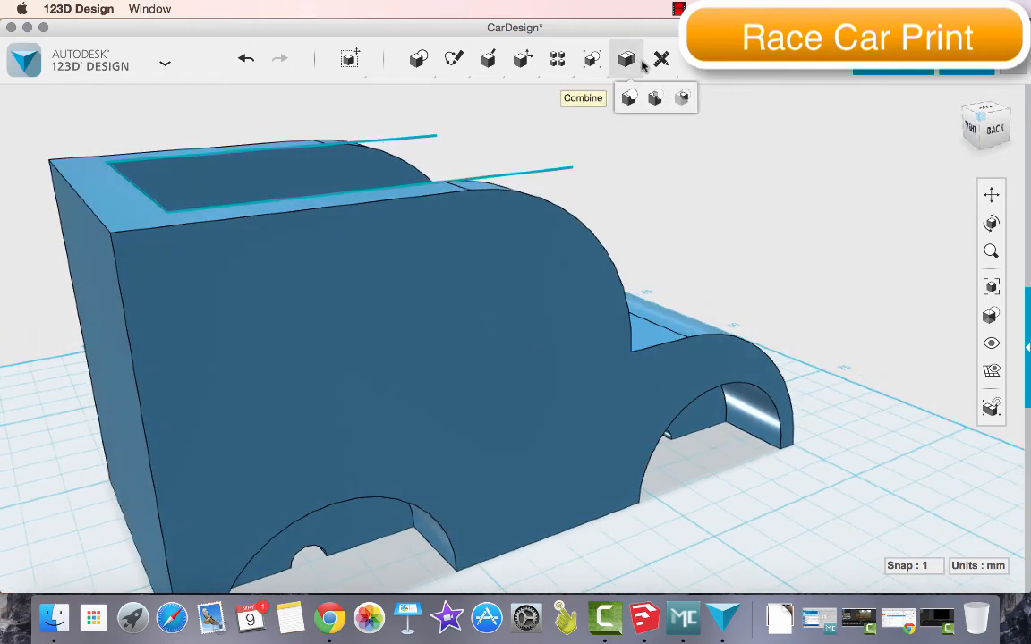
pyautogui.moveTo(524, 60)
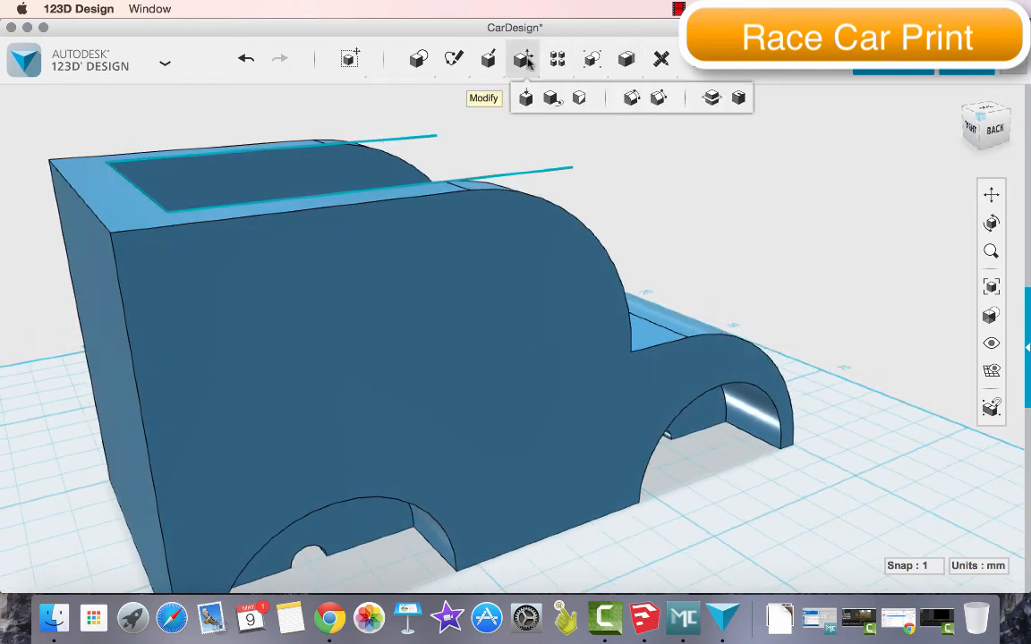
pyautogui.click(631, 97)
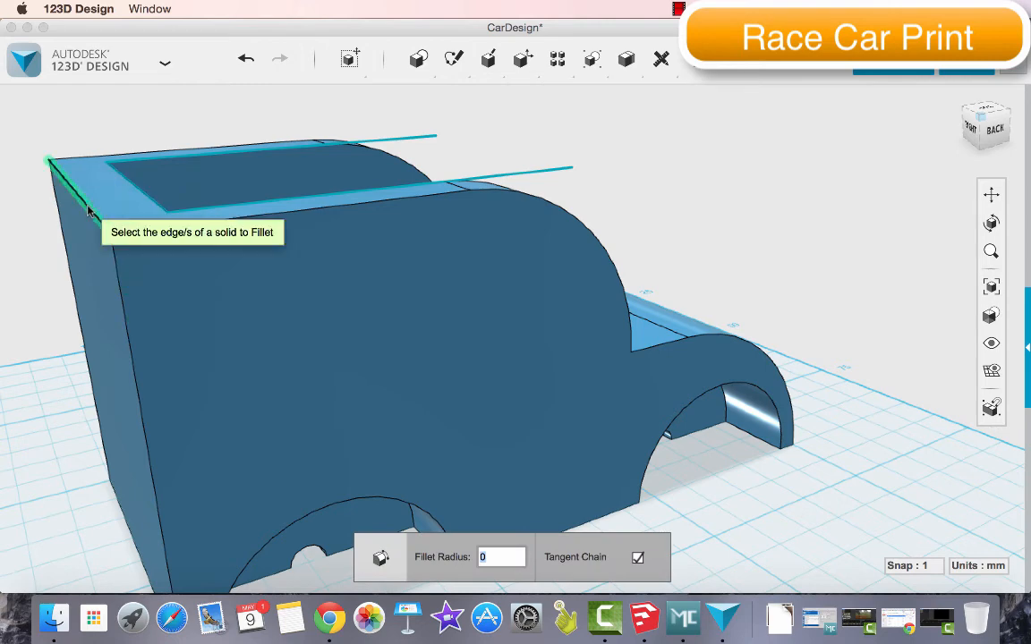
pyautogui.click(85, 204)
pyautogui.moveTo(86, 202); pyautogui.dragTo(196, 234)
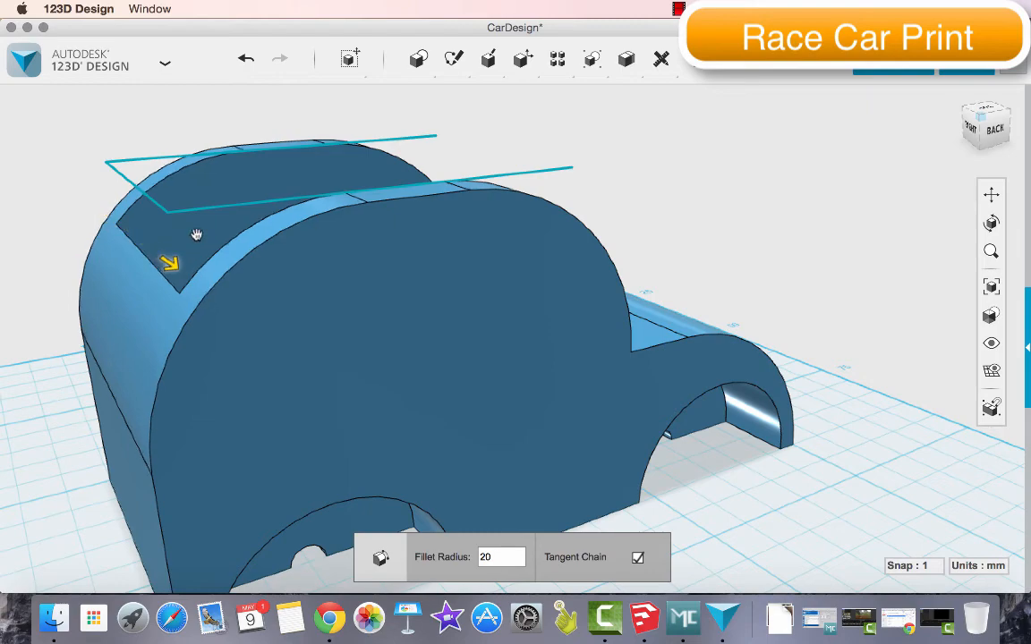
pyautogui.press('Return')
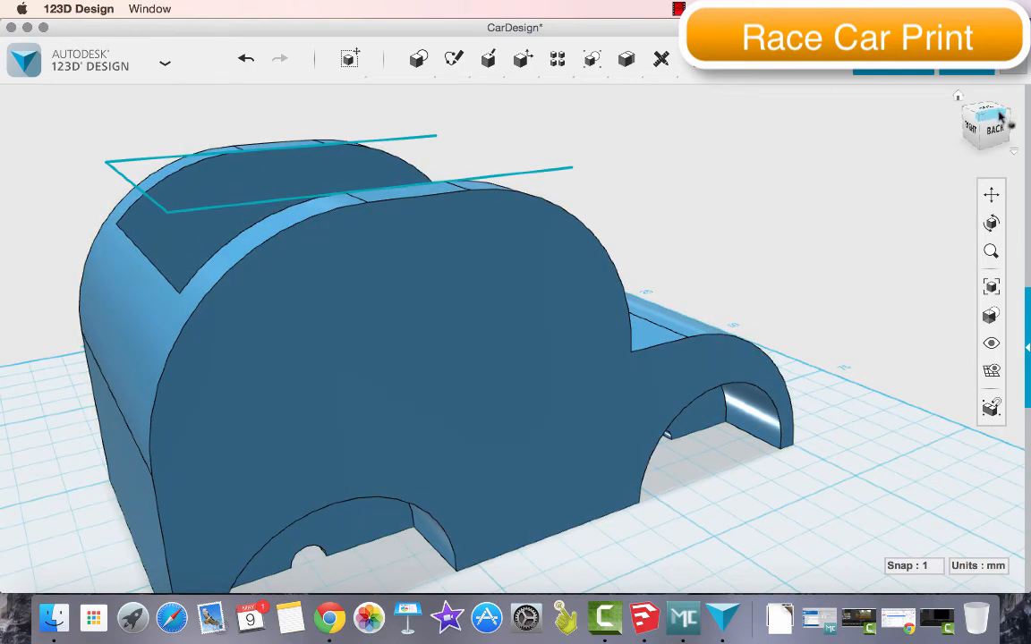
# Fillet the hood's curved side edge on the side facing away from the wheels with a 2 mm radius
pyautogui.moveTo(1002, 115)
pyautogui.mouseDown()
pyautogui.moveTo(832, 113)
pyautogui.moveTo(864, 179)
pyautogui.moveTo(892, 142)
pyautogui.moveTo(884, 115)
pyautogui.moveTo(868, 118)
pyautogui.moveTo(874, 145)
pyautogui.moveTo(919, 136)
pyautogui.moveTo(919, 126)
pyautogui.mouseUp()
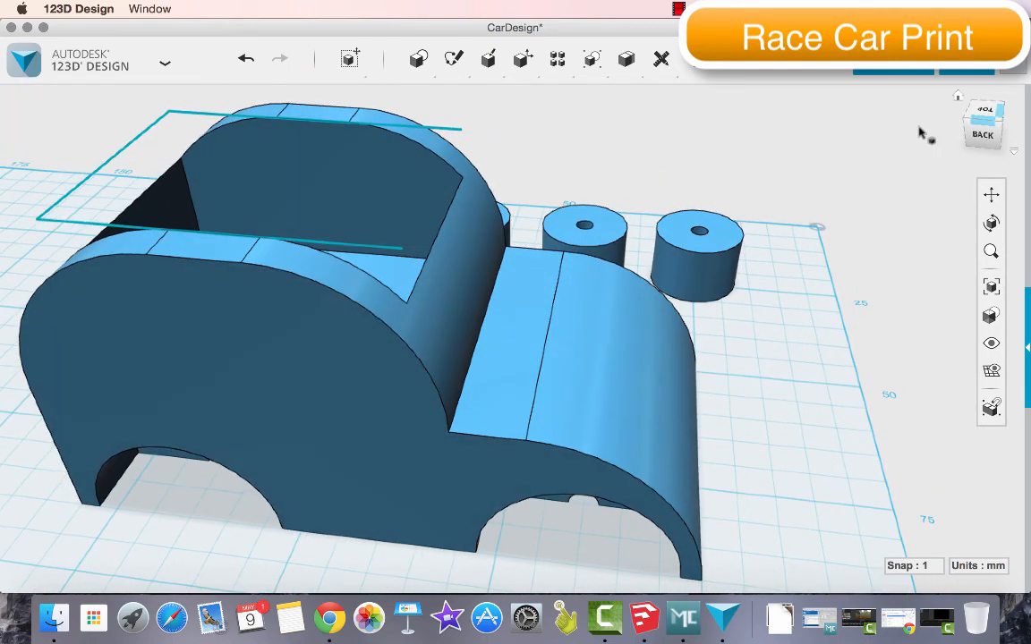
pyautogui.moveTo(508, 64)
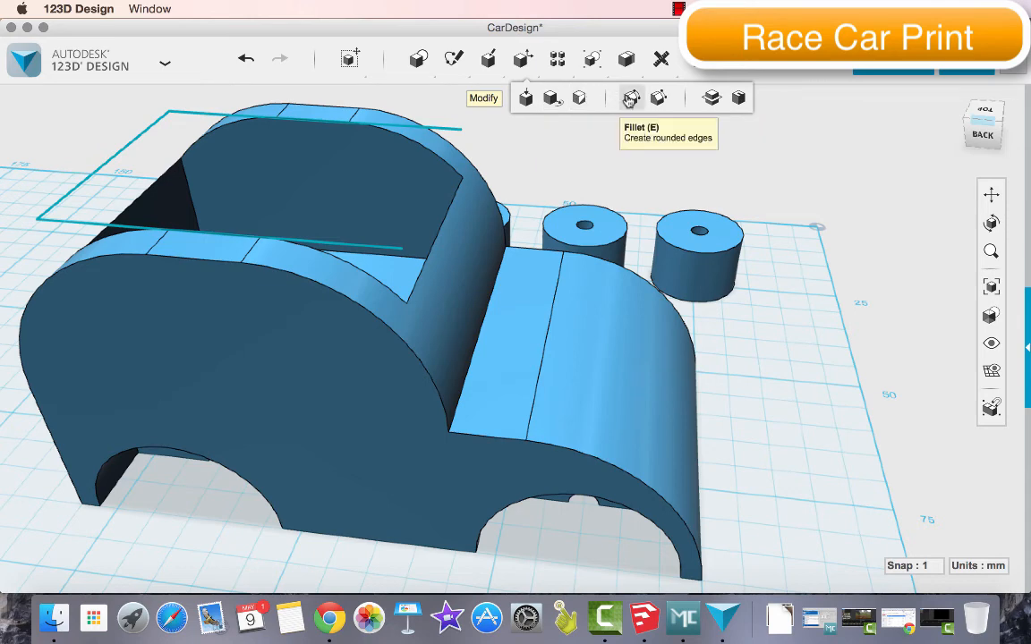
pyautogui.click(632, 98)
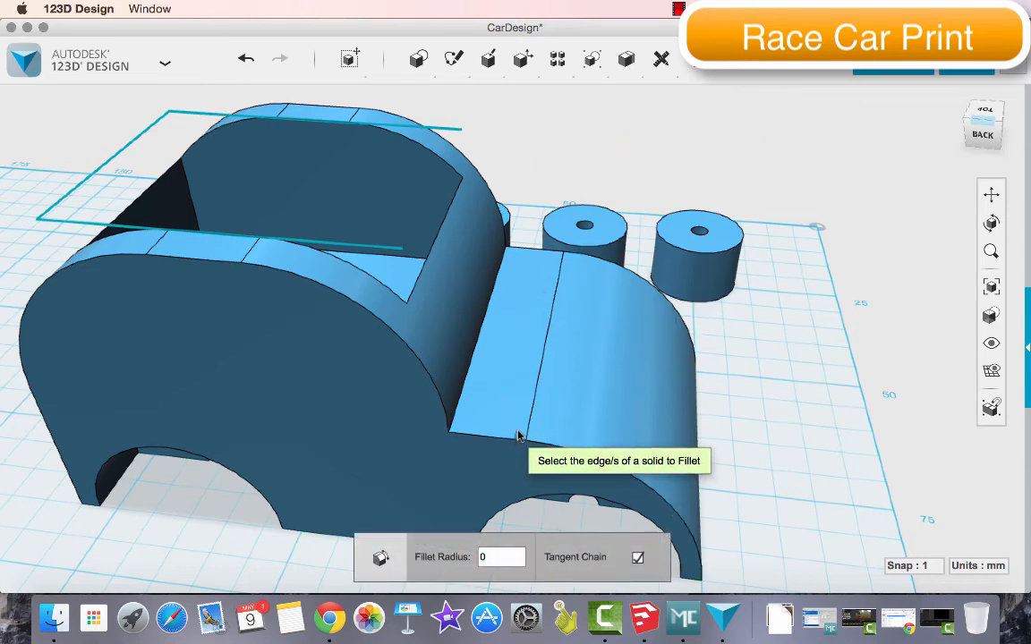
pyautogui.click(562, 452)
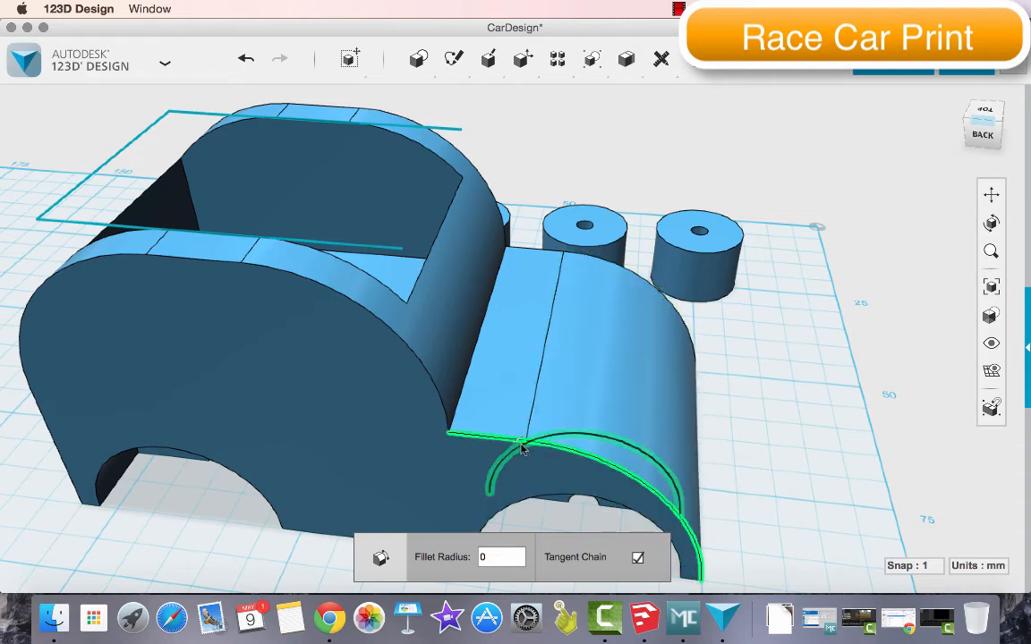
pyautogui.scroll(5, 524, 450)
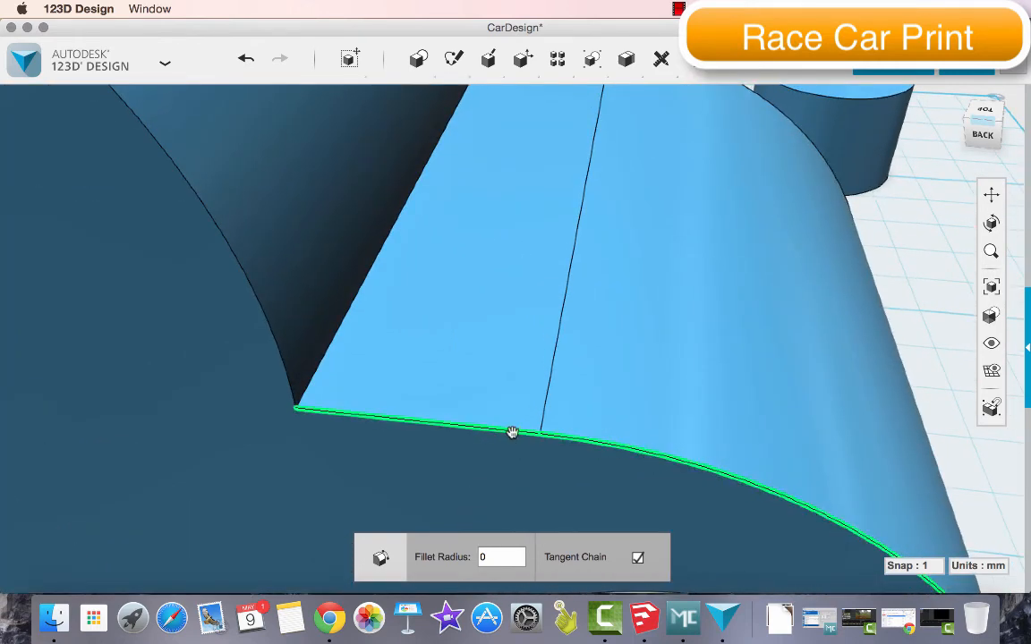
pyautogui.scroll(-5, 512, 433)
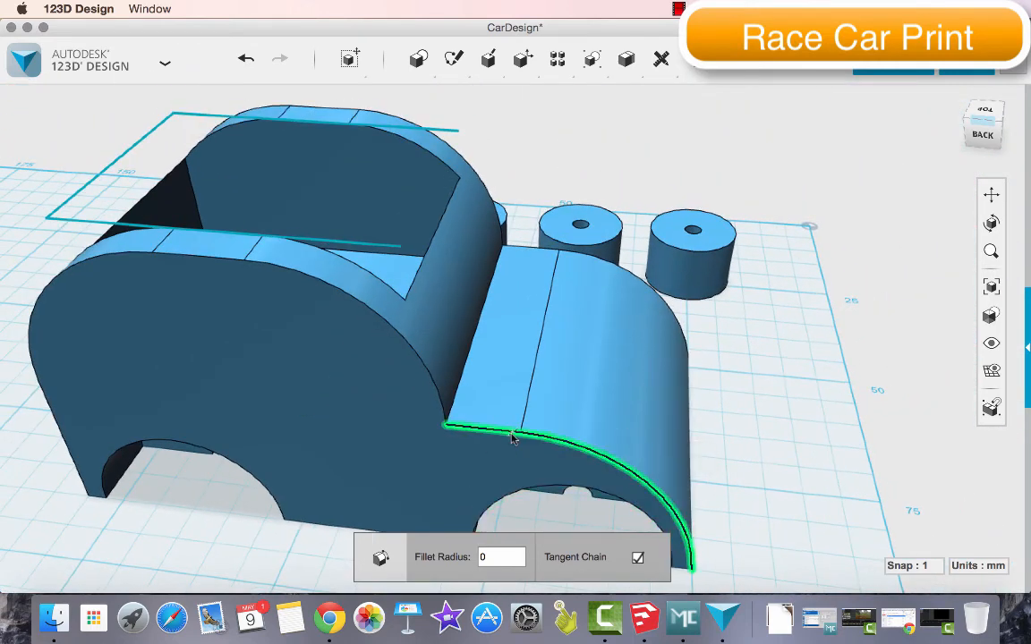
pyautogui.click(992, 136)
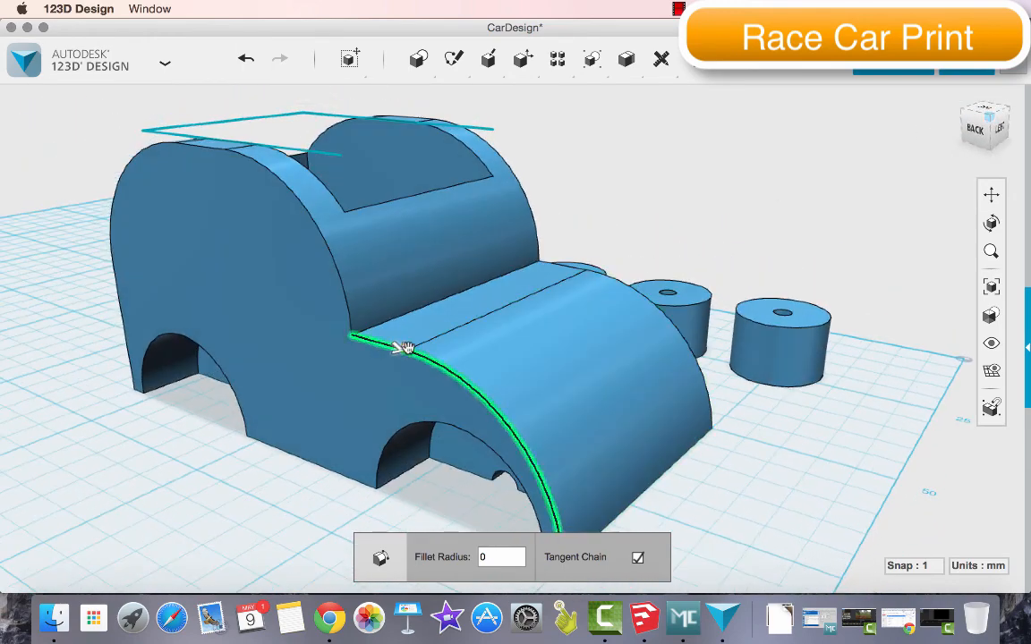
pyautogui.moveTo(396, 347); pyautogui.dragTo(404, 351)
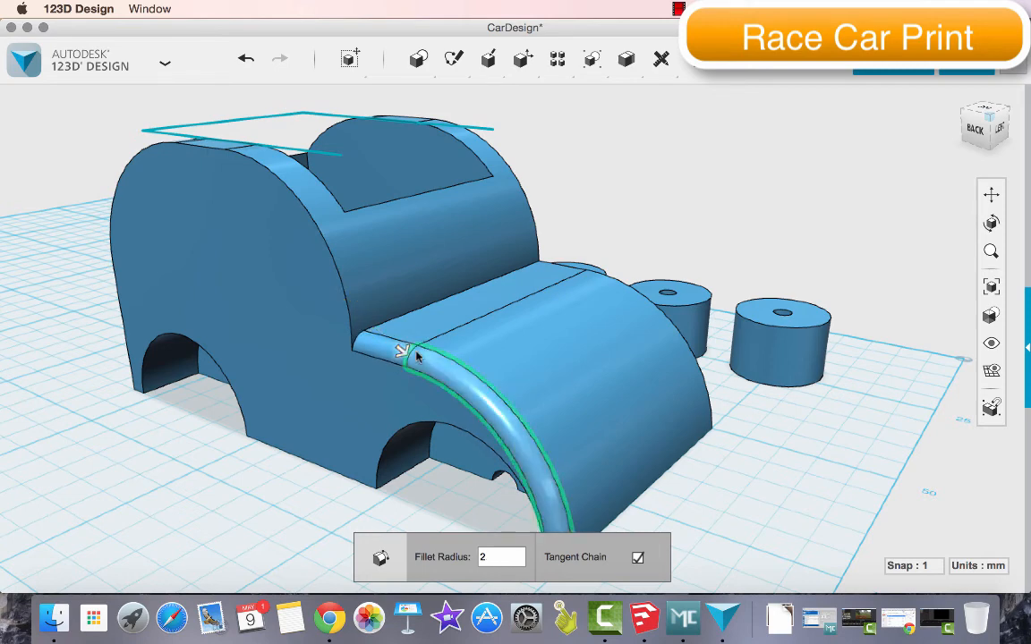
pyautogui.press('Return')
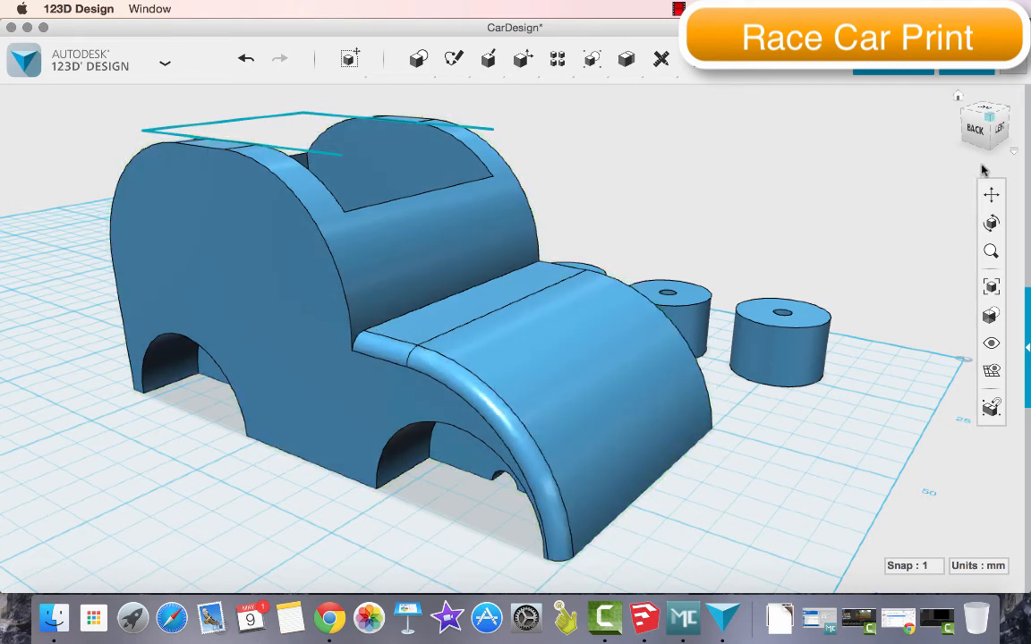
# Fillet the hood's curved side edge on the side facing the four wheels with a small radius
pyautogui.moveTo(991, 133)
pyautogui.mouseDown()
pyautogui.moveTo(906, 162)
pyautogui.moveTo(822, 147)
pyautogui.mouseUp()
pyautogui.moveTo(523, 59)
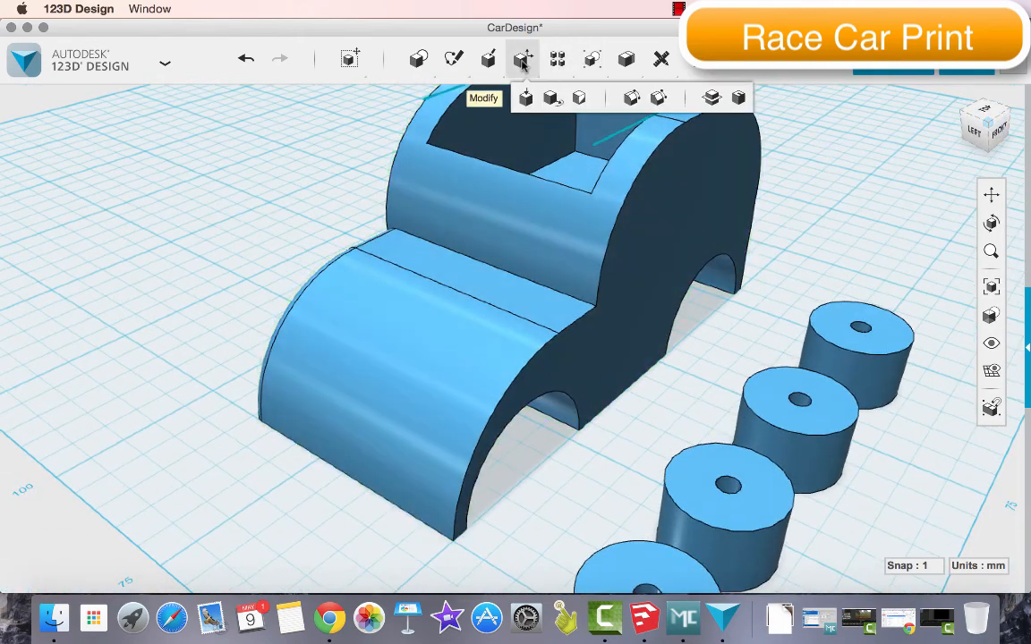
pyautogui.click(633, 99)
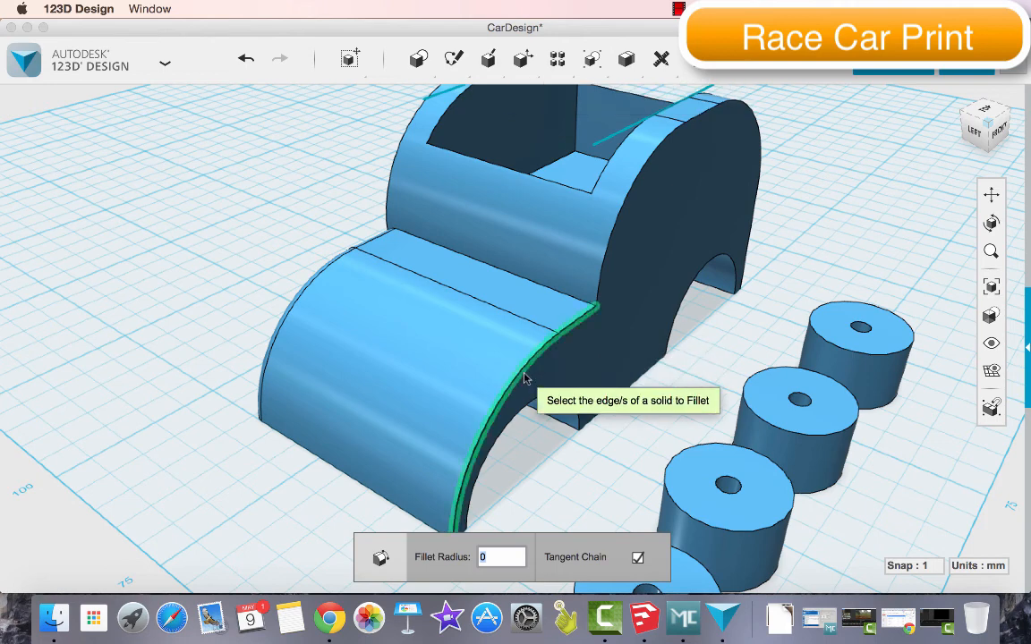
pyautogui.moveTo(524, 367); pyautogui.dragTo(522, 369)
pyautogui.press('Return')
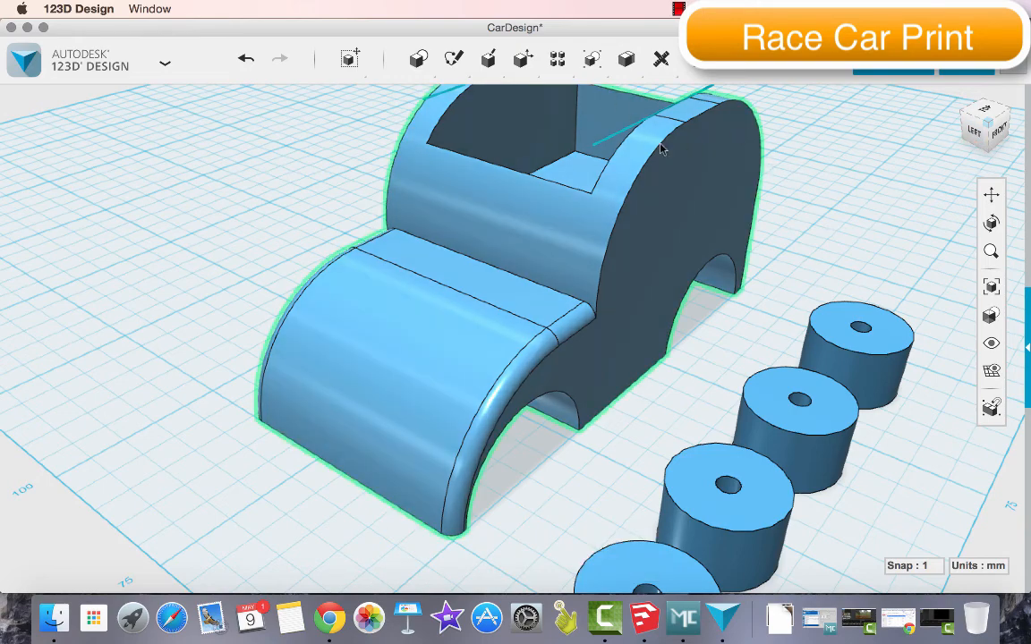
# Fillet the cab's curved outer side edge on the side facing the four wheels with a small radius
pyautogui.moveTo(523, 57)
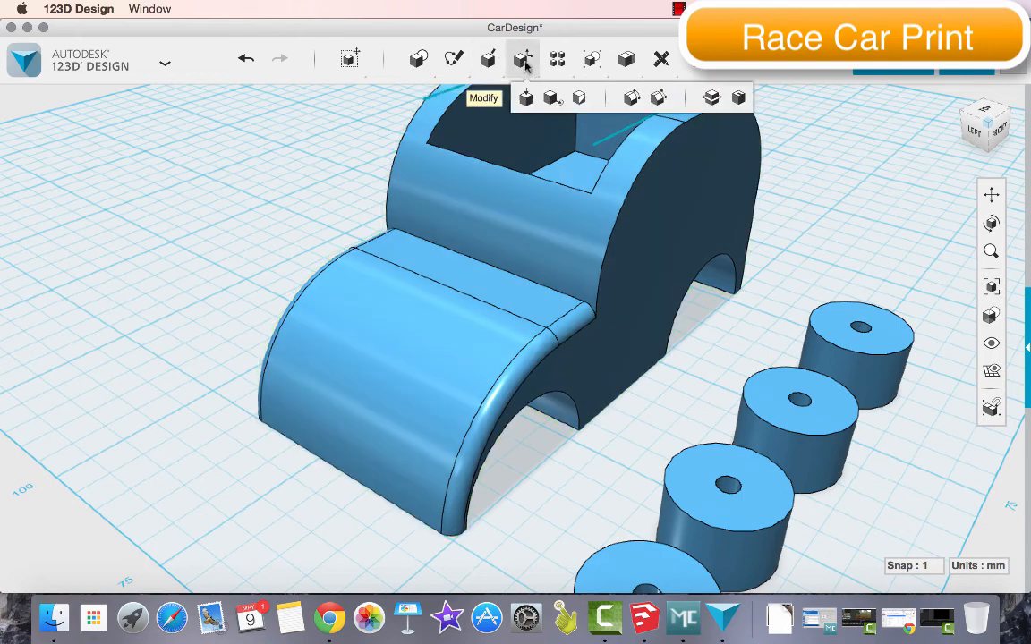
pyautogui.click(631, 98)
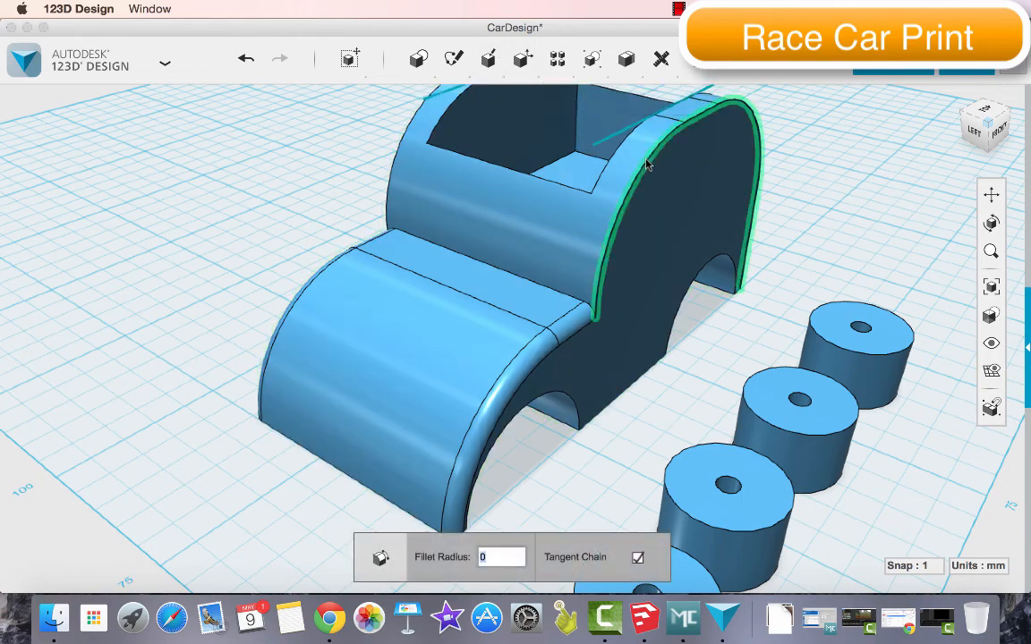
pyautogui.moveTo(648, 158); pyautogui.dragTo(645, 161)
pyautogui.press('Return')
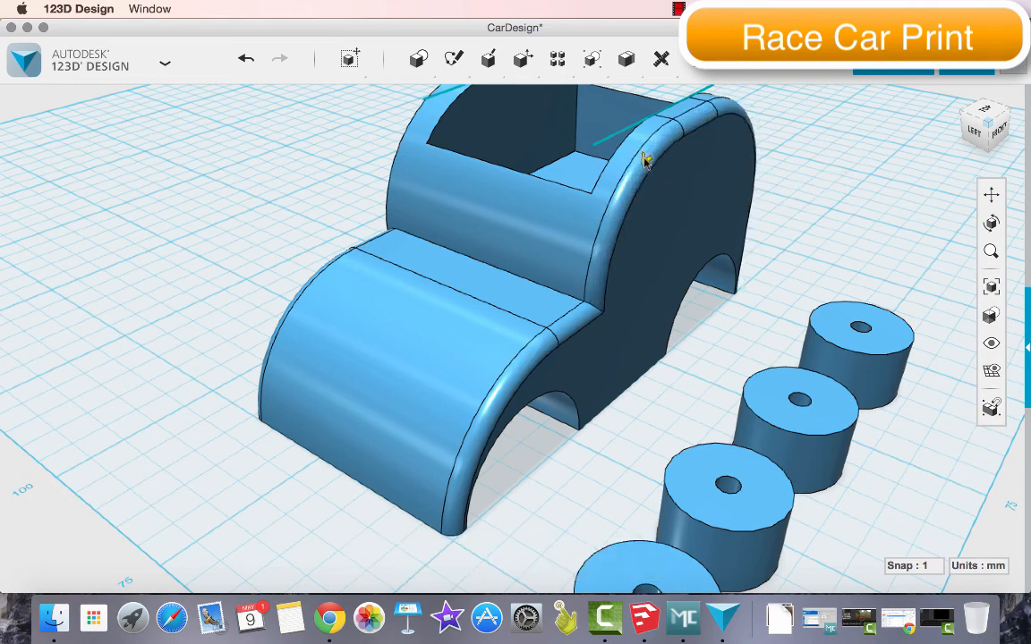
pyautogui.click(976, 128)
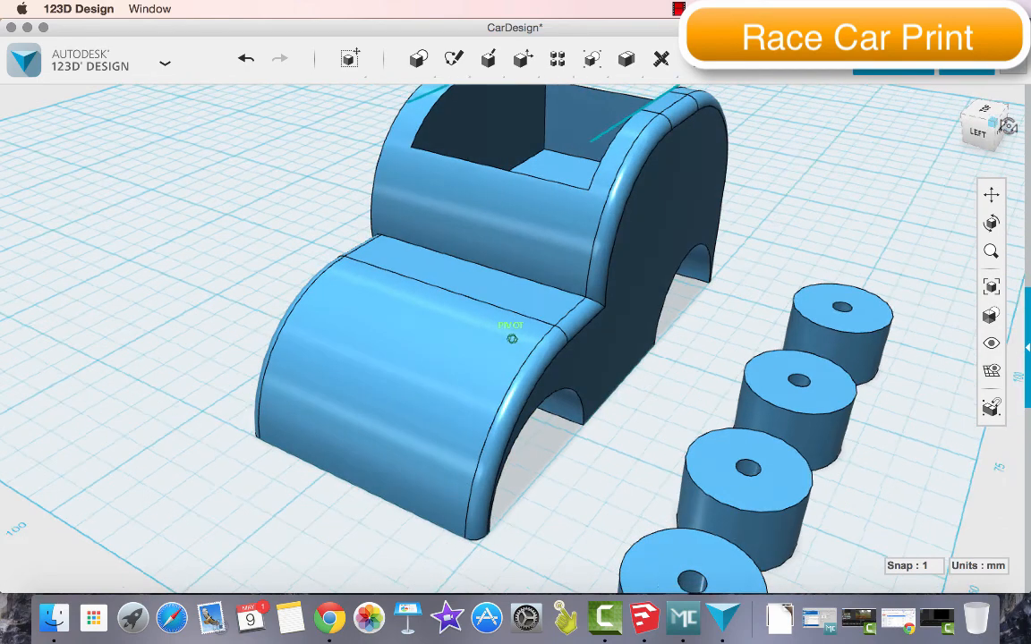
pyautogui.click(969, 123)
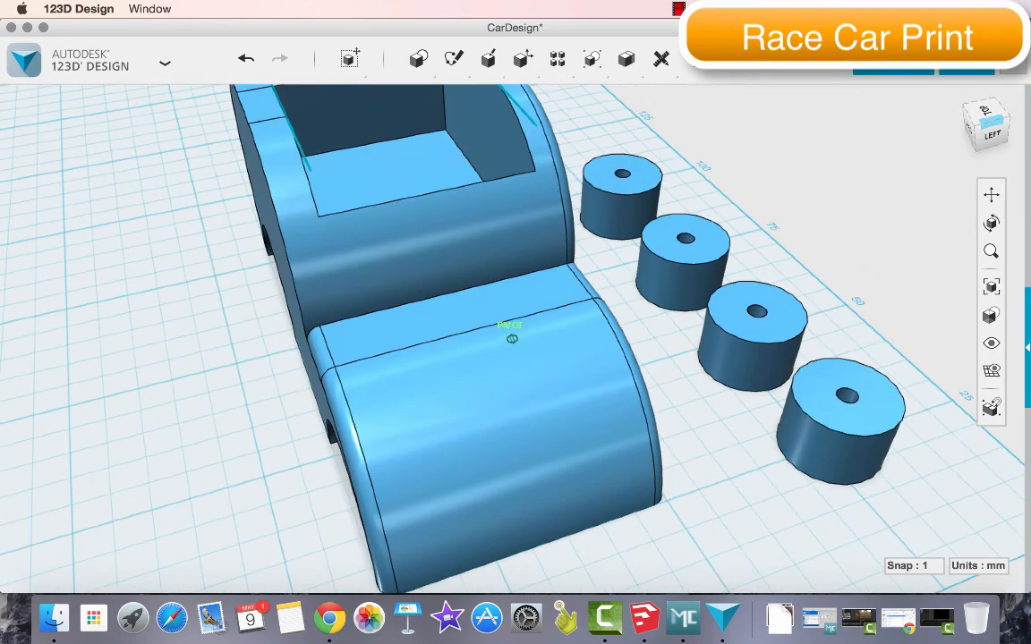
# Fillet the cab's curved outer side edge on the side facing away from the wheels with a 2 mm radius
pyautogui.click(967, 126)
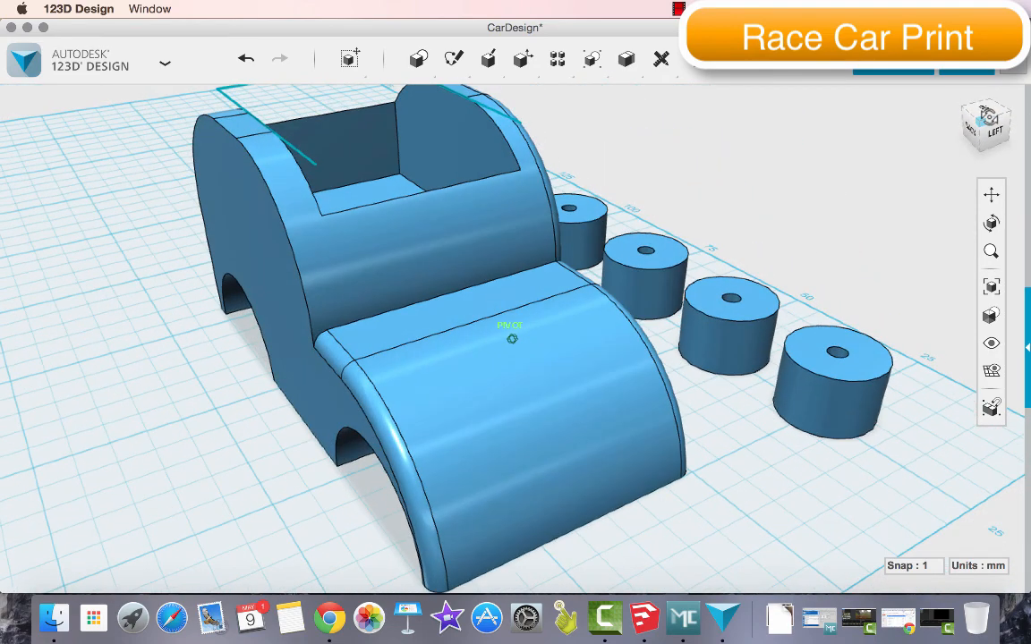
pyautogui.click(224, 147)
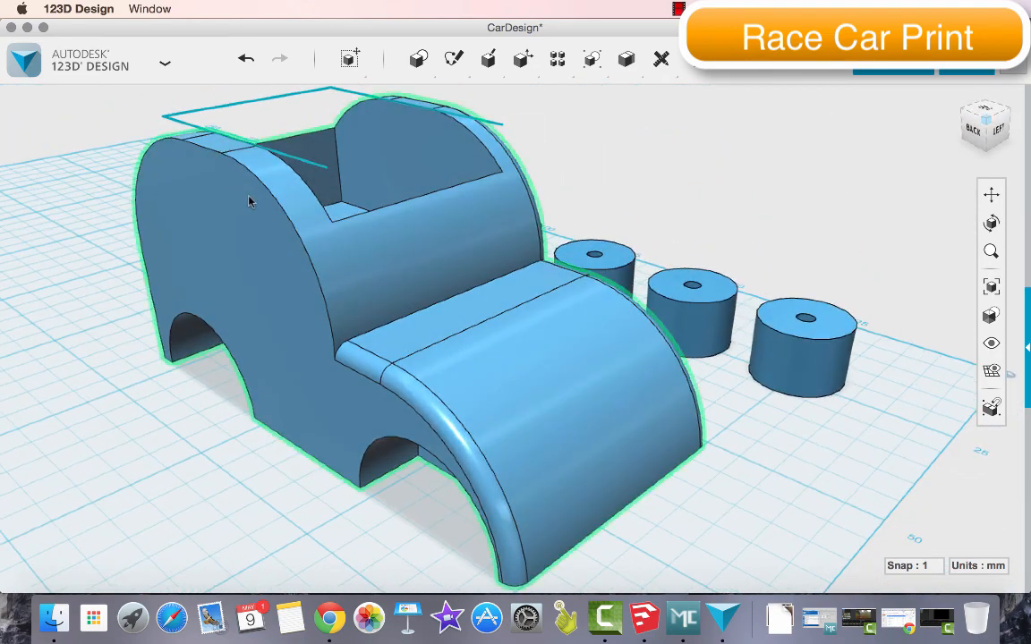
pyautogui.moveTo(525, 63)
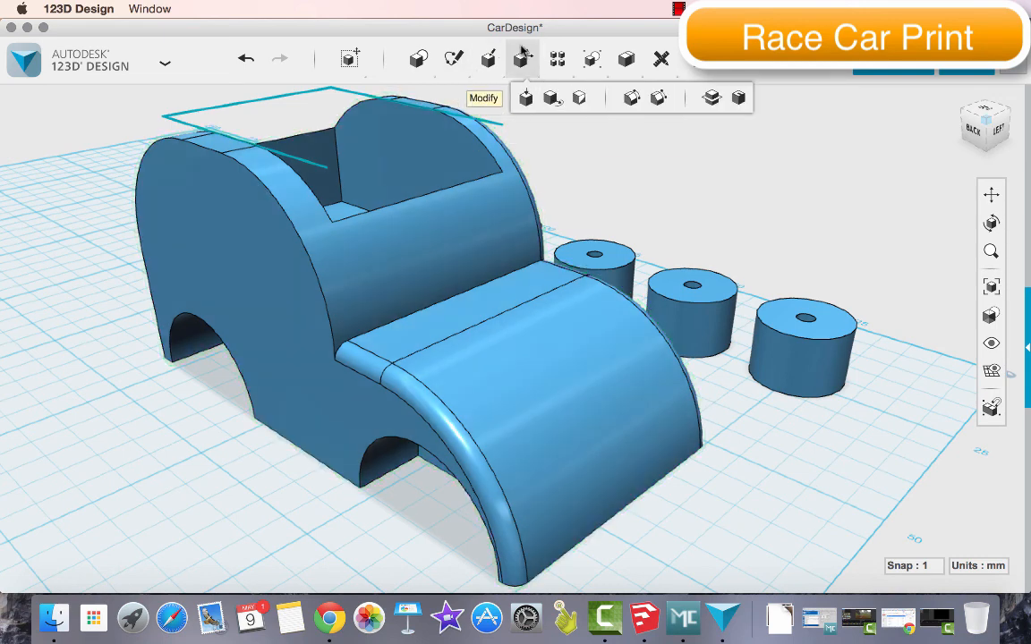
pyautogui.click(633, 97)
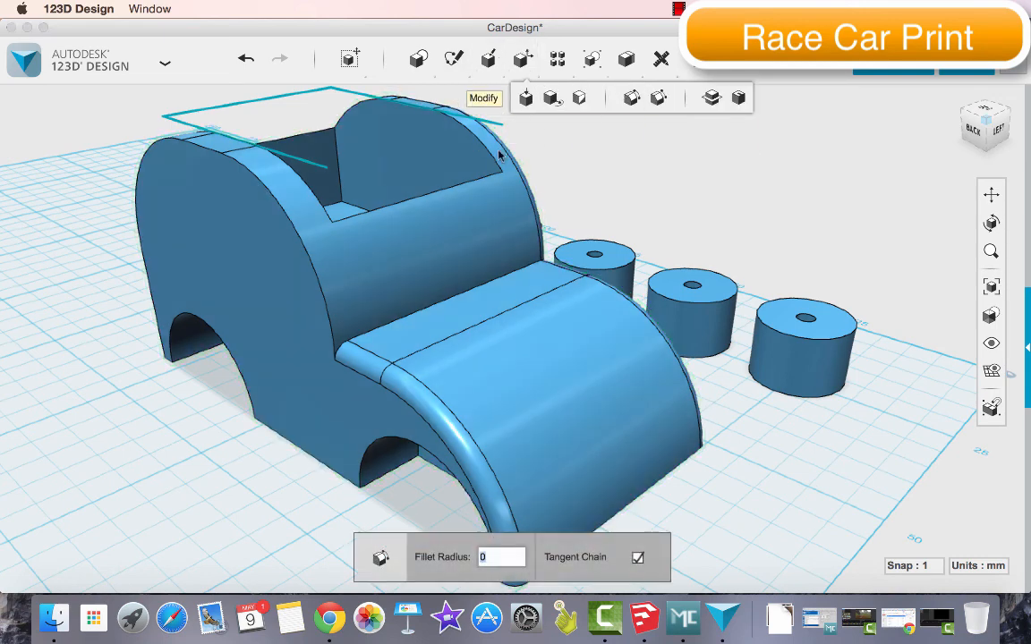
pyautogui.click(269, 199)
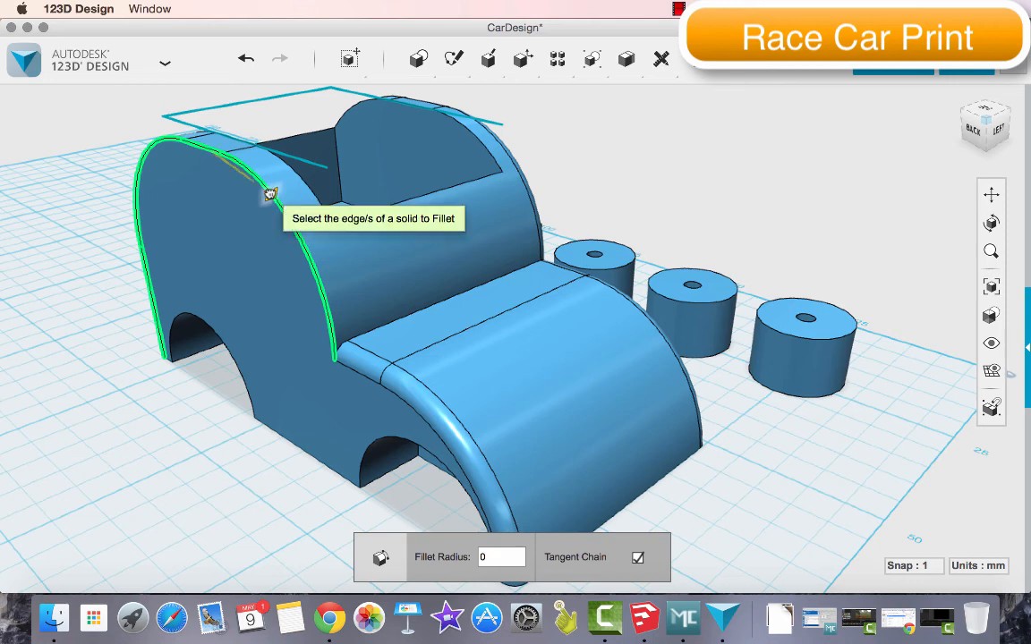
pyautogui.moveTo(270, 193); pyautogui.dragTo(273, 195)
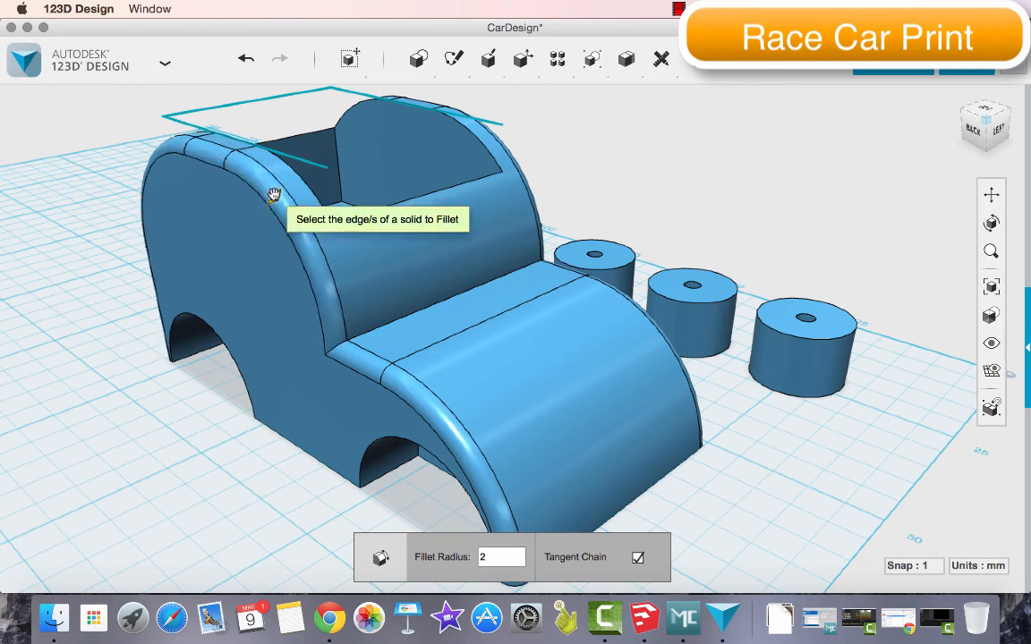
pyautogui.press('Return')
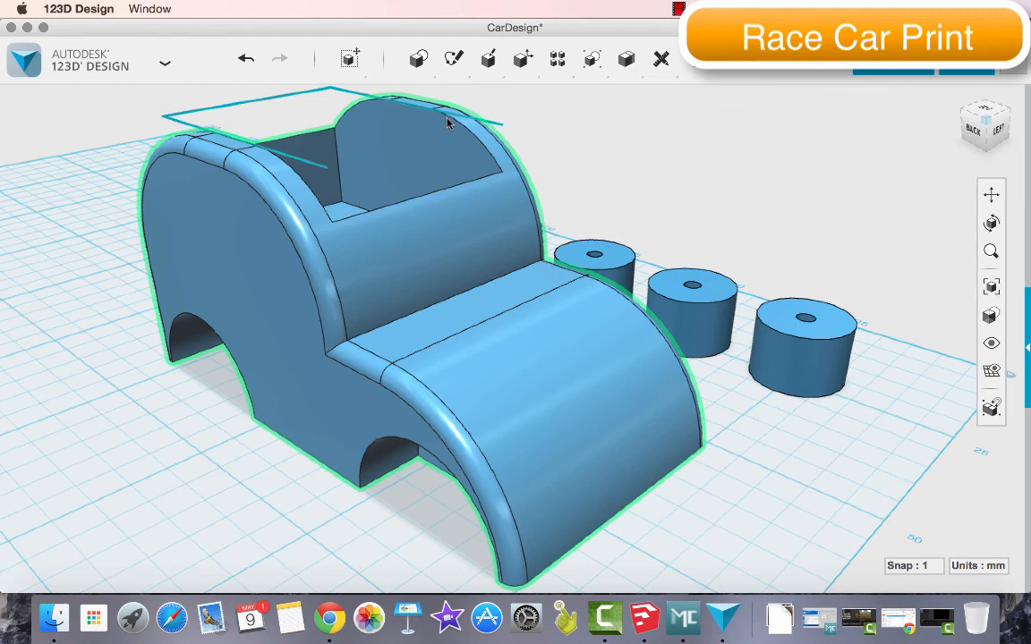
# Delete the three leftover sketch lines above the cab and save the design
pyautogui.click(291, 98)
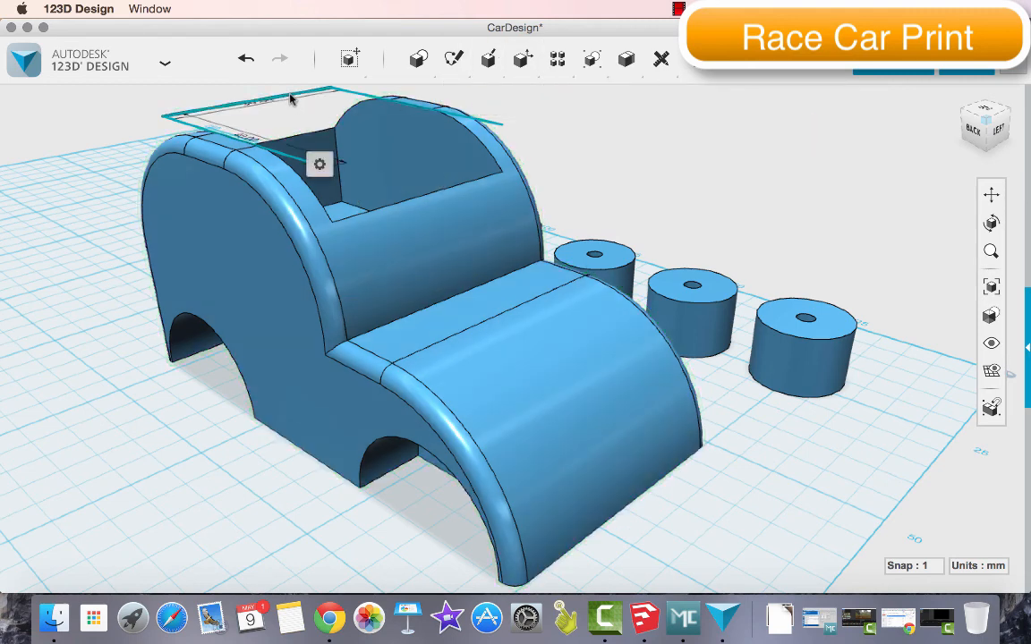
pyautogui.press('Delete')
pyautogui.click(340, 90)
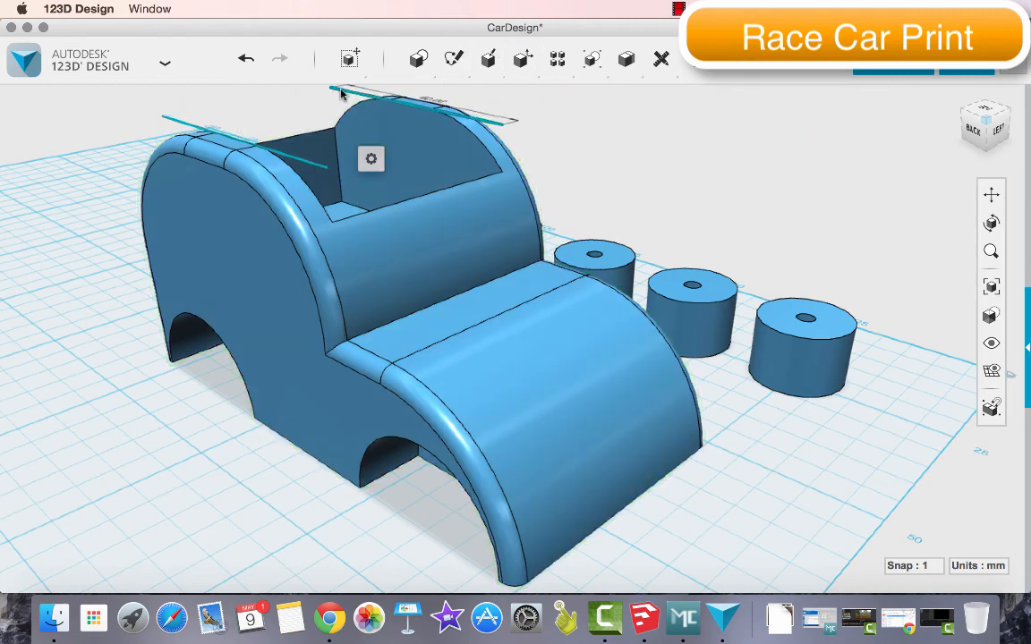
pyautogui.press('Delete')
pyautogui.click(183, 125)
pyautogui.press('Delete')
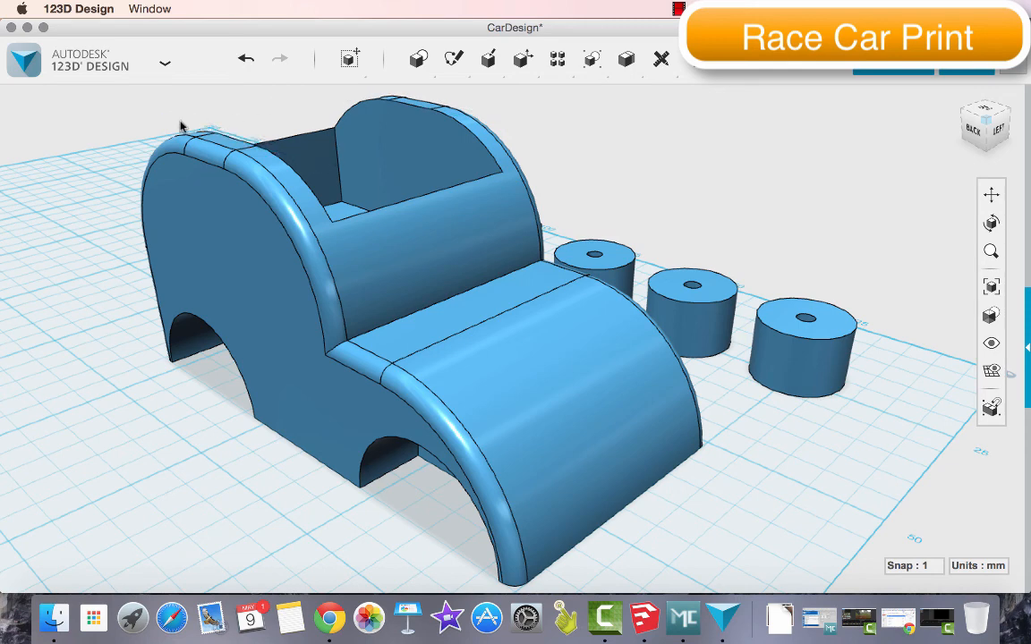
pyautogui.press('super+s')
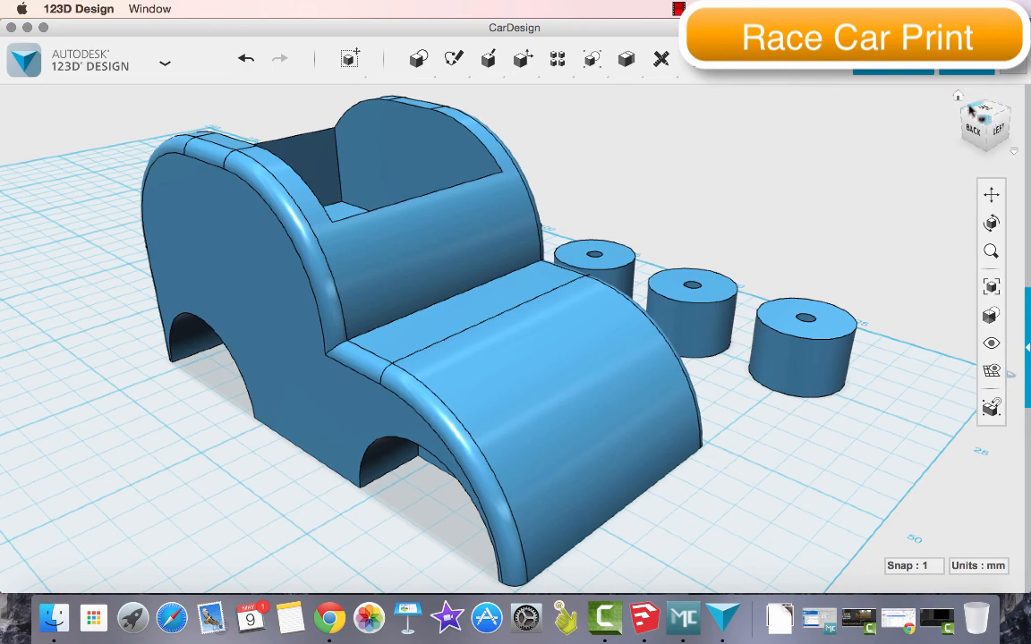
# Check the car body and four wheels from several angles and bring up the export format choices for the design
pyautogui.click(957, 96)
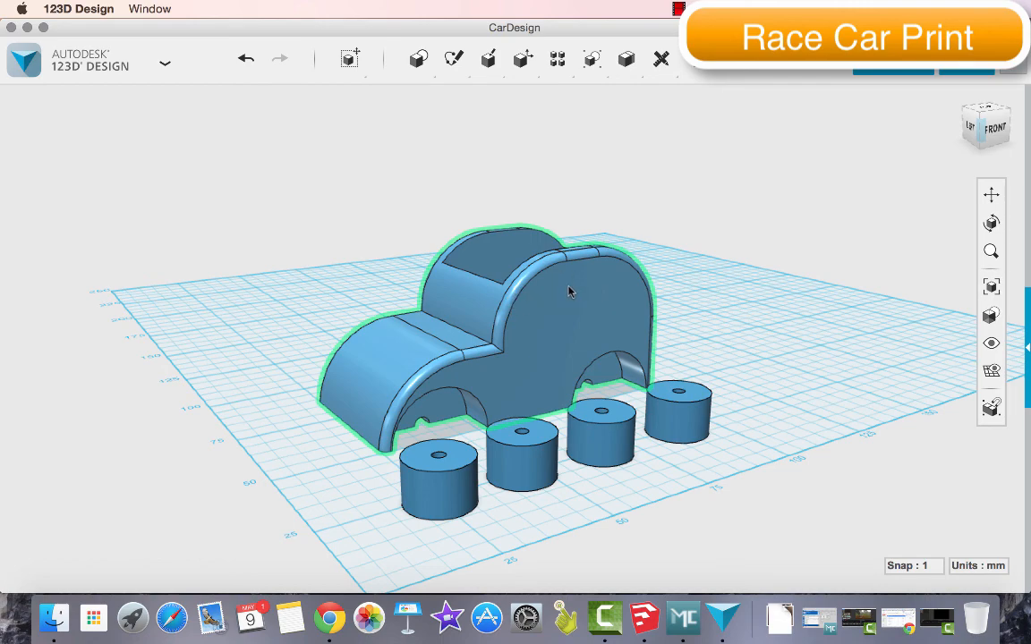
pyautogui.click(980, 111)
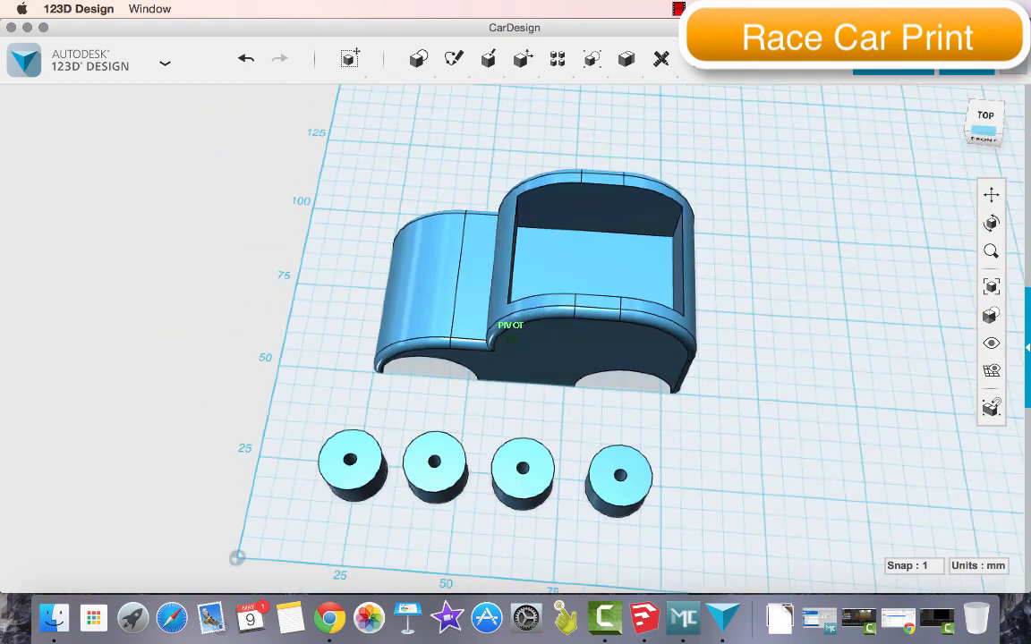
pyautogui.moveTo(512, 340)
pyautogui.mouseDown(button='right')
pyautogui.moveTo(429, 322)
pyautogui.moveTo(413, 250)
pyautogui.moveTo(398, 243)
pyautogui.moveTo(335, 331)
pyautogui.moveTo(344, 324)
pyautogui.moveTo(488, 353)
pyautogui.moveTo(553, 322)
pyautogui.mouseUp(button='right')
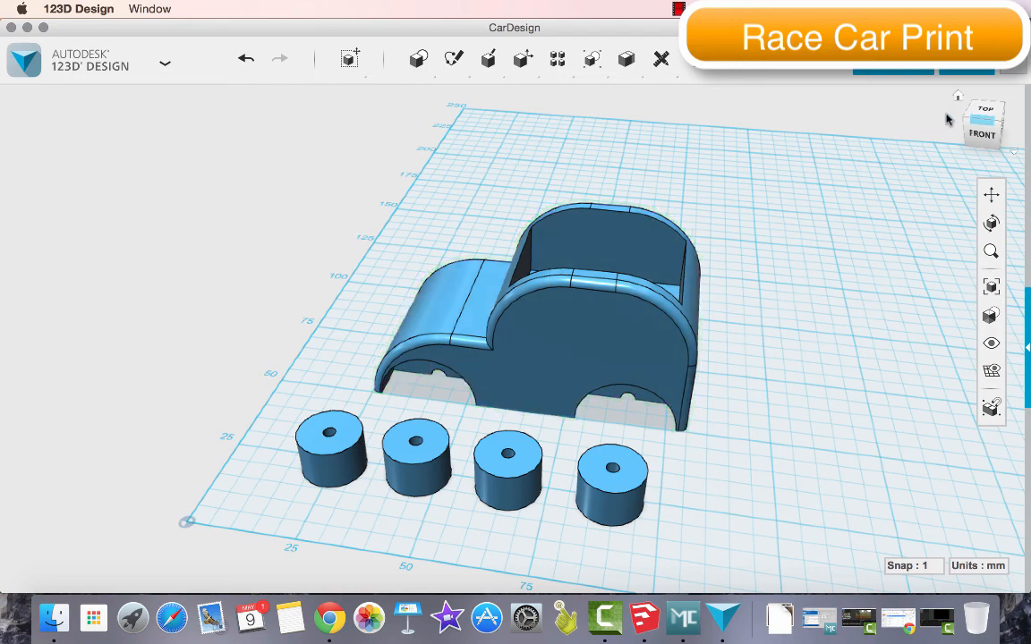
pyautogui.click(973, 122)
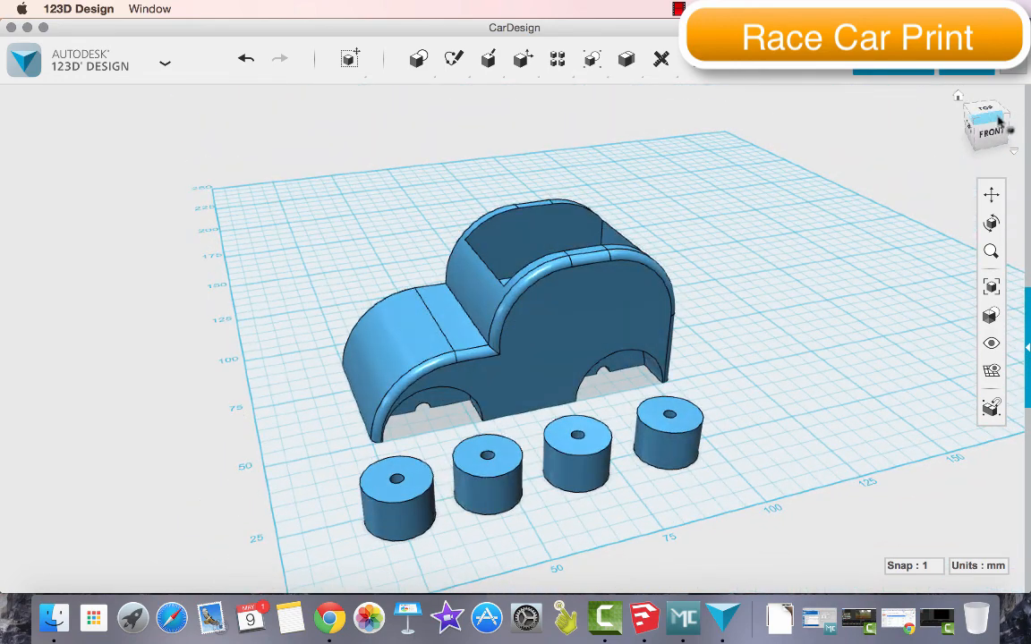
pyautogui.moveTo(975, 128); pyautogui.dragTo(1020, 115)
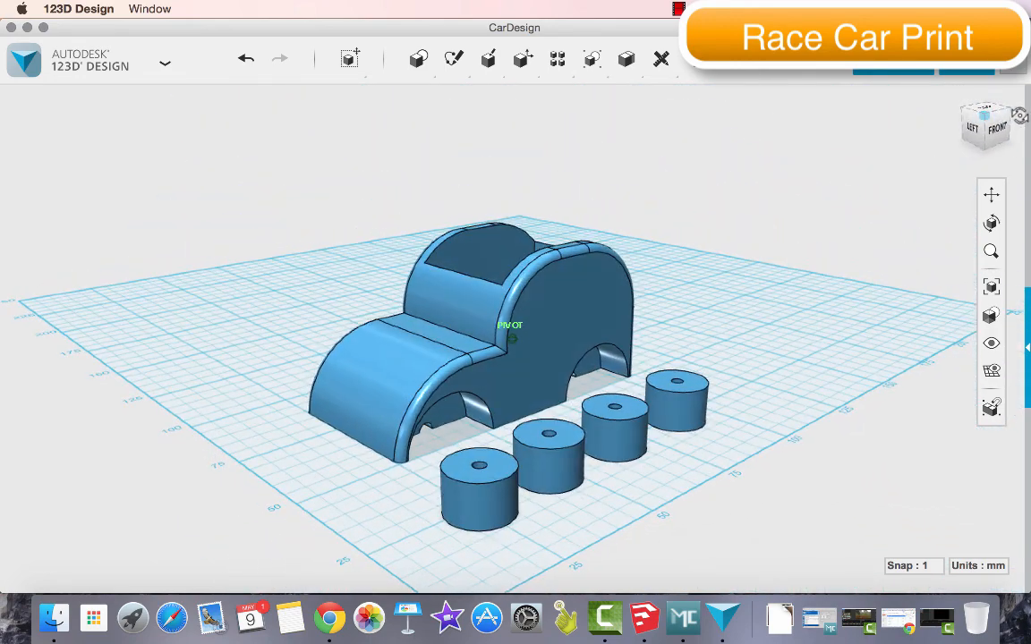
pyautogui.moveTo(161, 62)
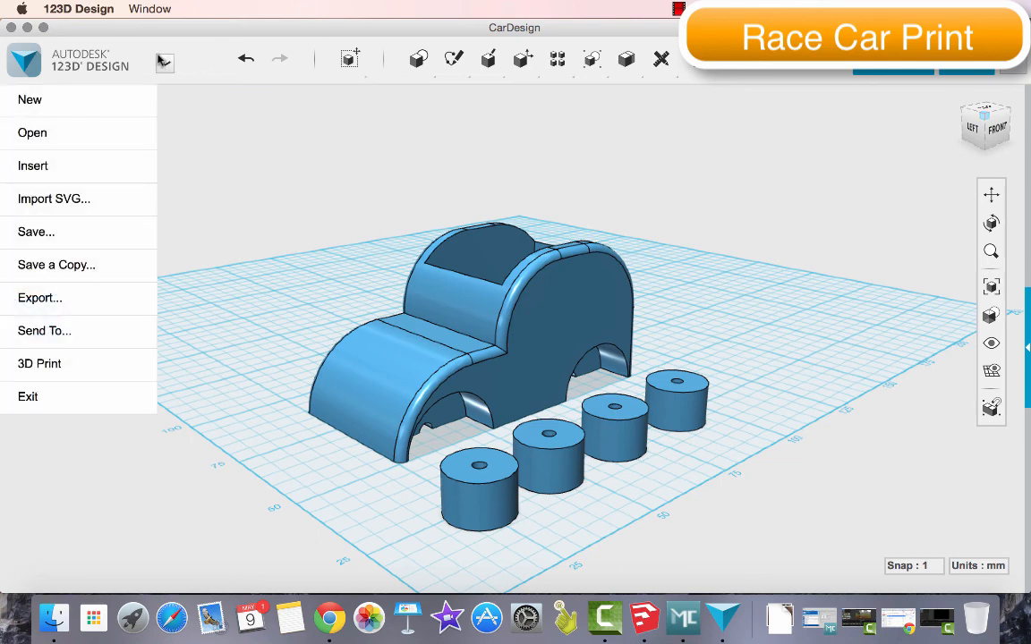
pyautogui.moveTo(96, 307)
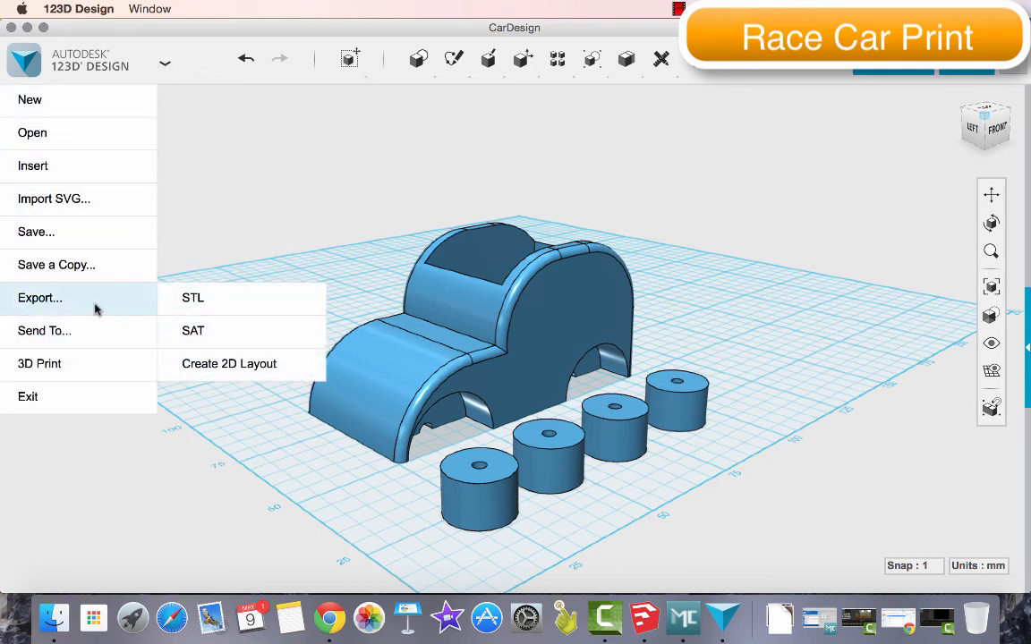